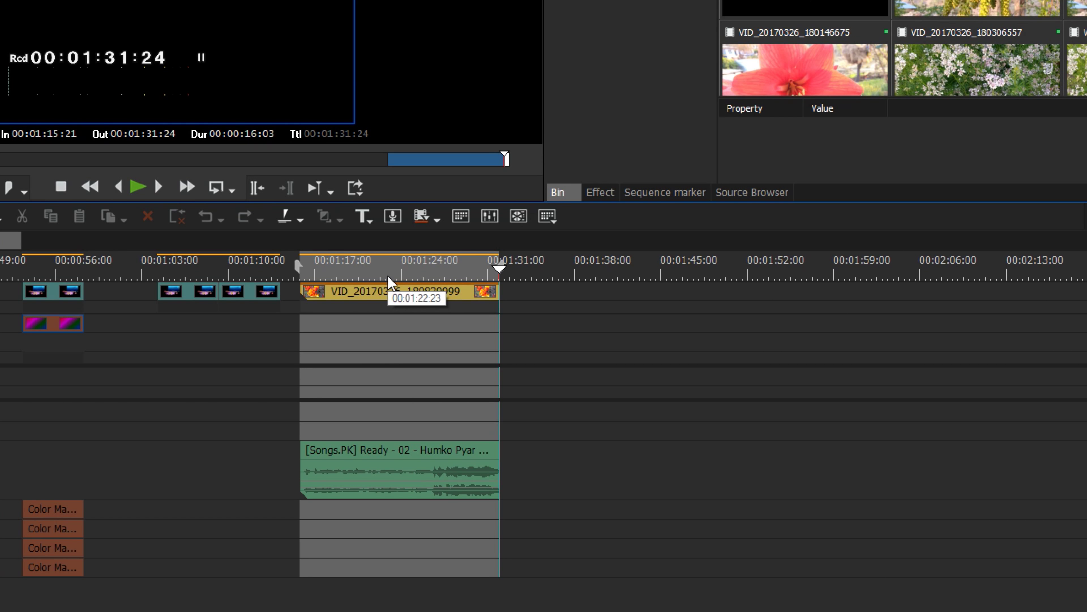
Move the playhead to the start of the VID_20170326_180839999 clip and clear the sequence's In/Out points
click(387, 269)
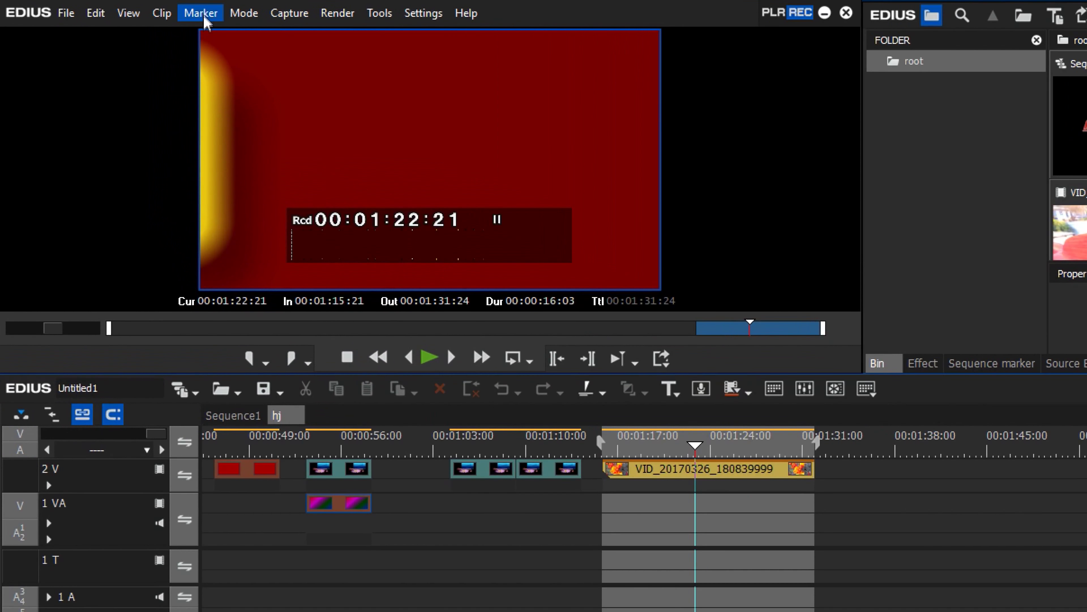
click(201, 13)
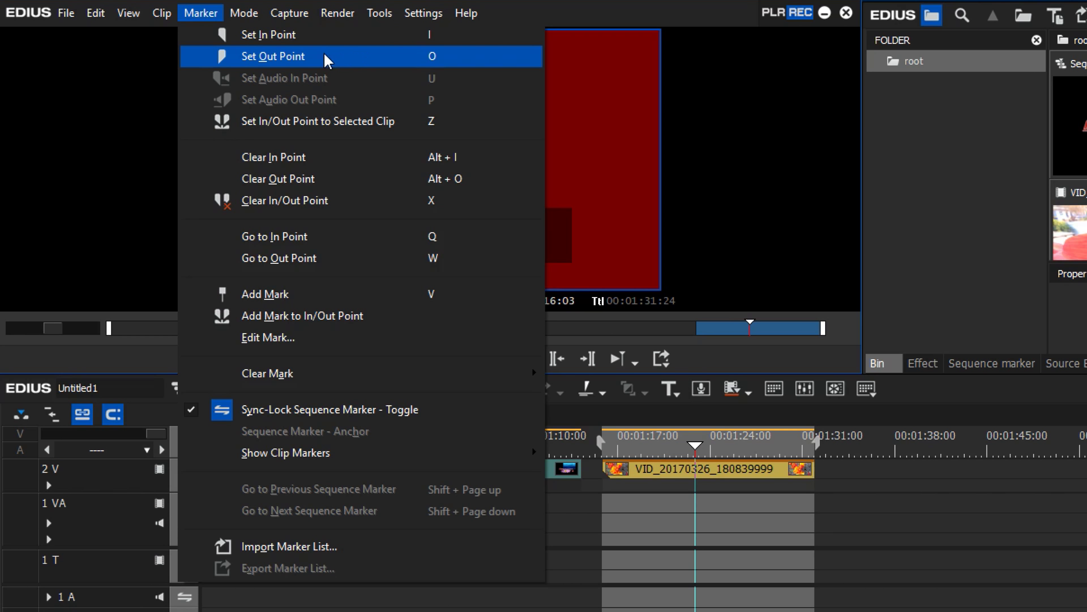
click(743, 448)
drag(743, 448, 603, 448)
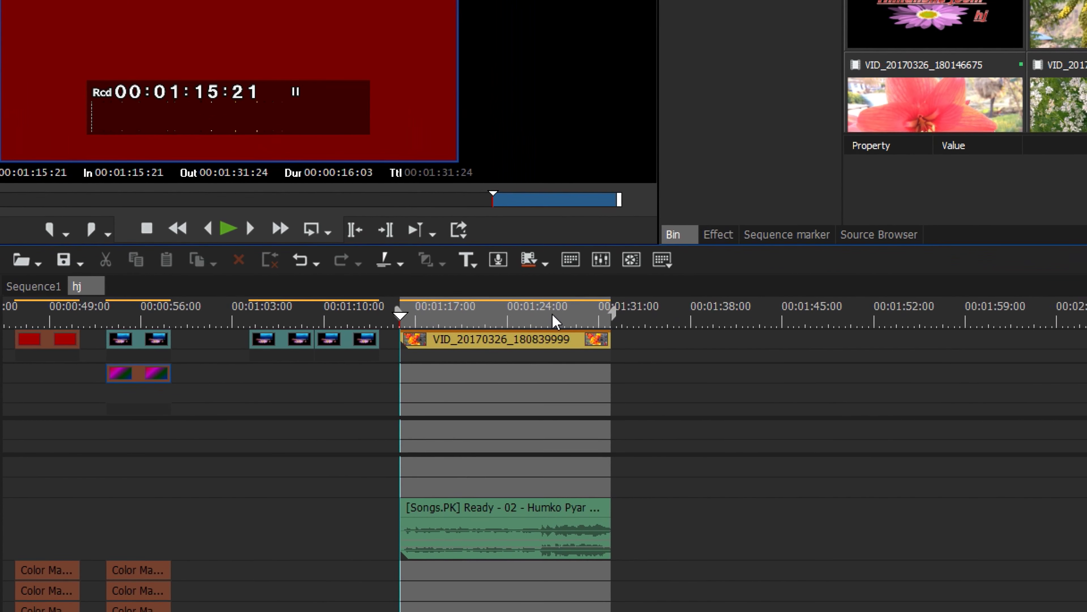
right_click(606, 346)
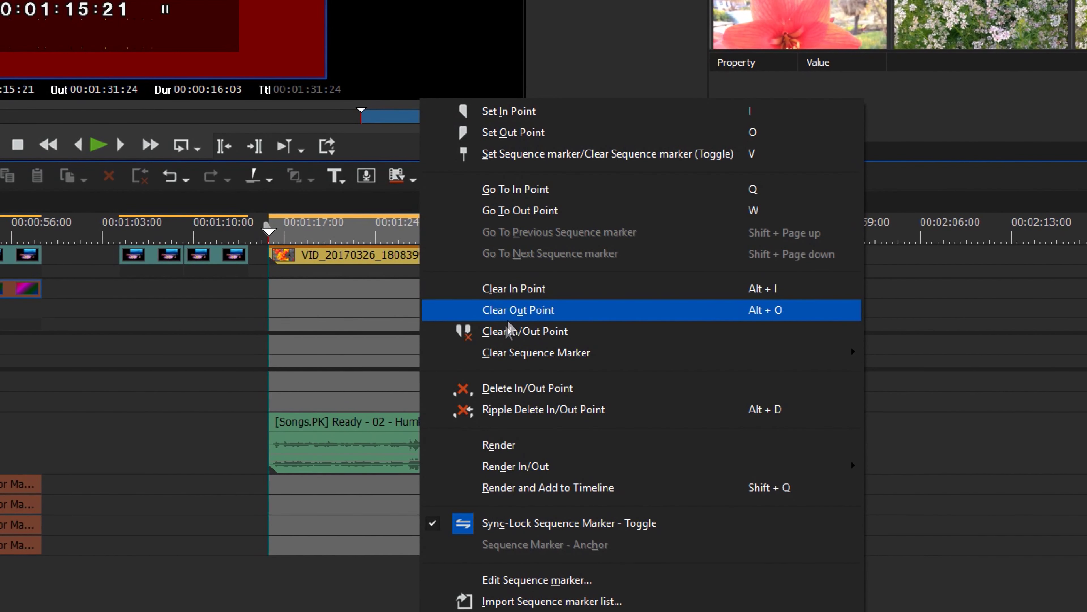
click(511, 332)
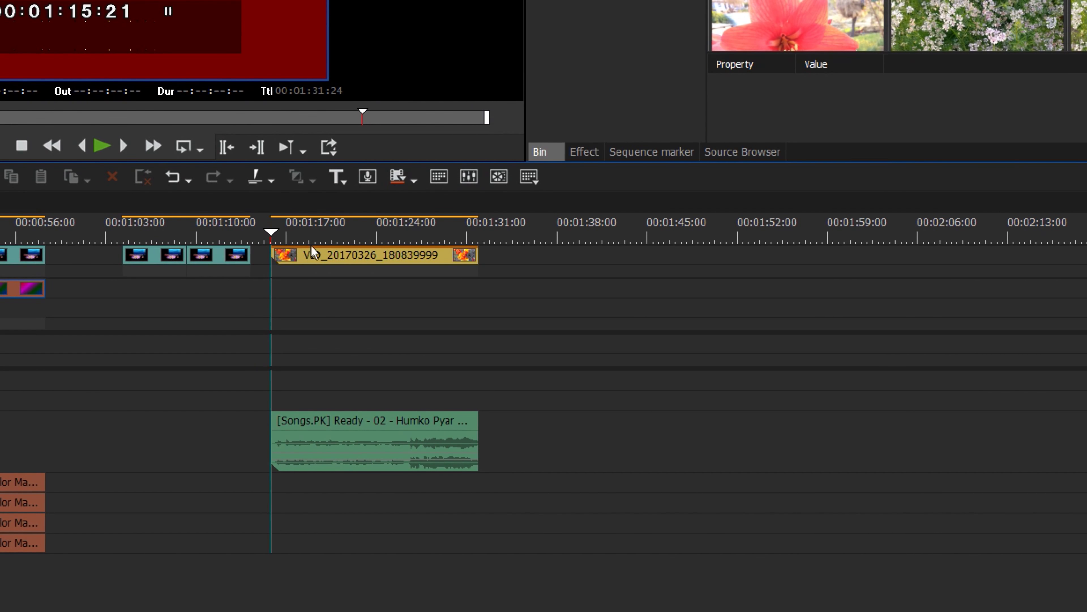
Set the In point at the clip's start, 00:01:15:21, and the Out point at its end, 00:01:31:24
right_click(295, 235)
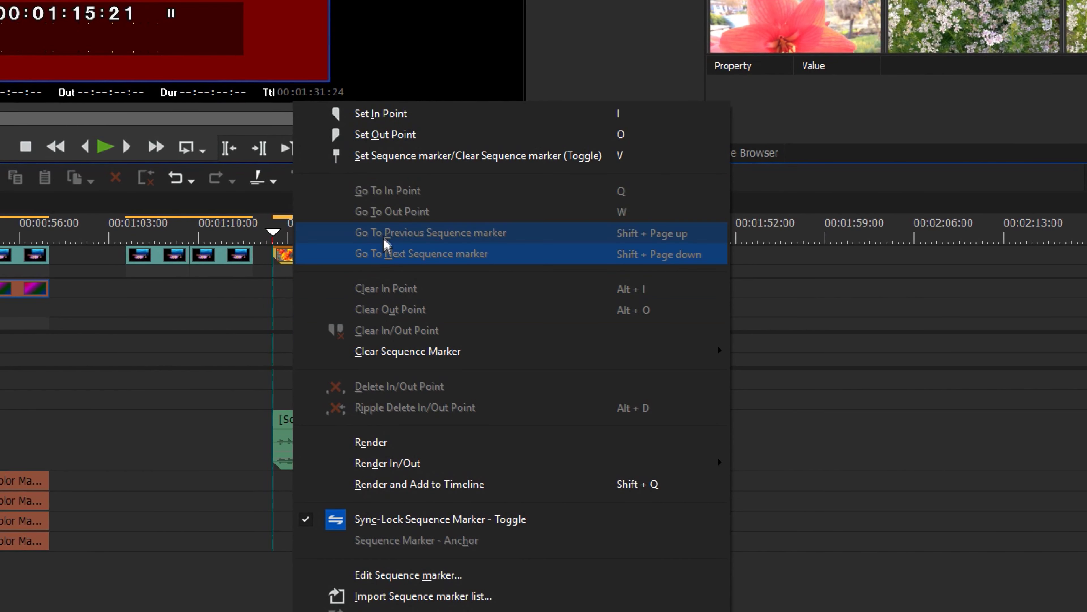
click(366, 113)
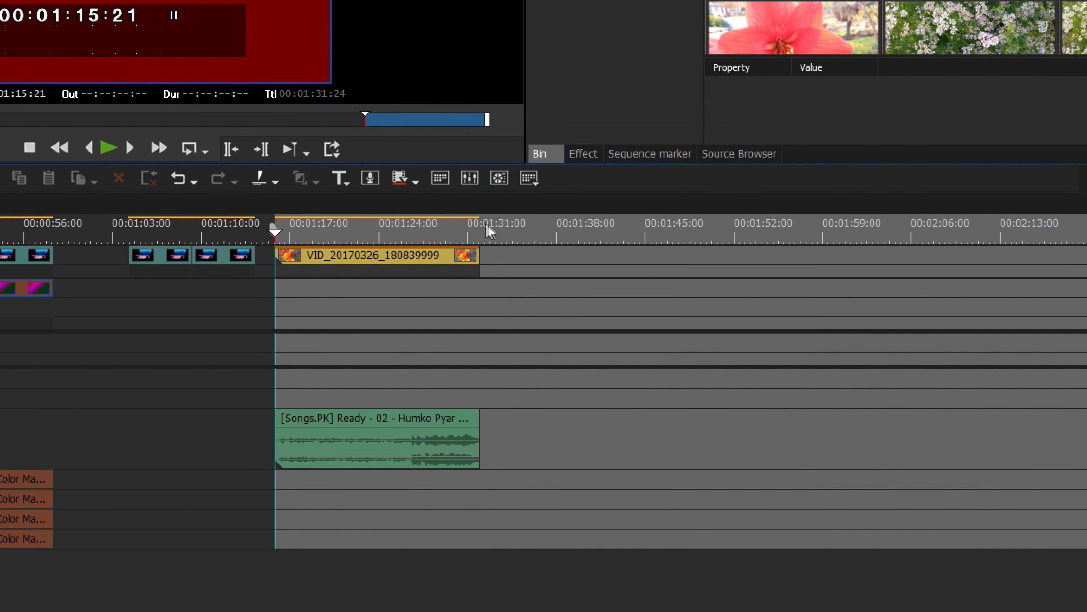
click(480, 233)
right_click(482, 235)
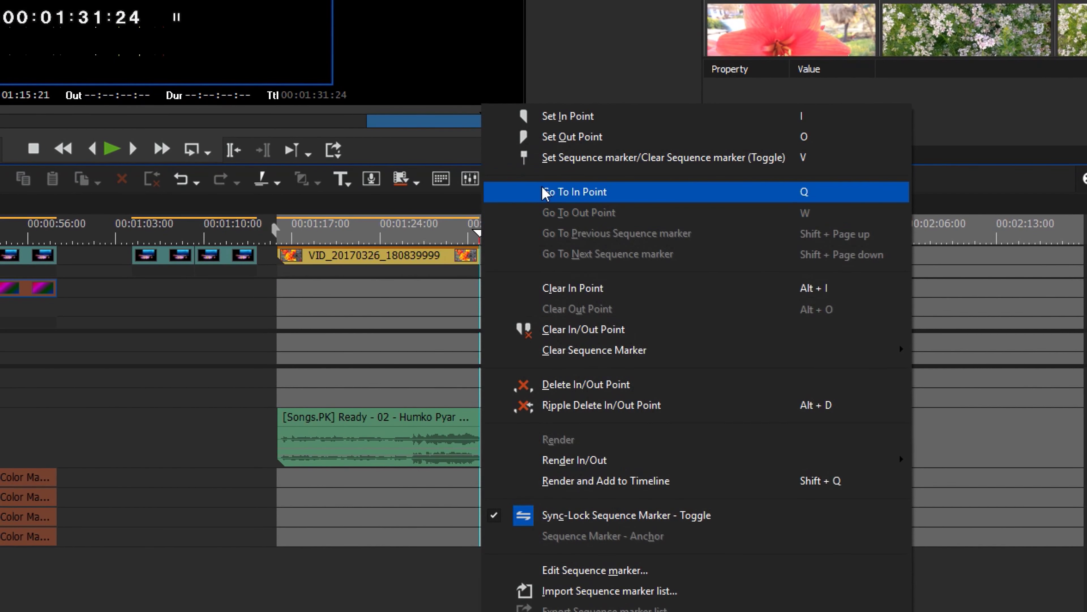
click(573, 136)
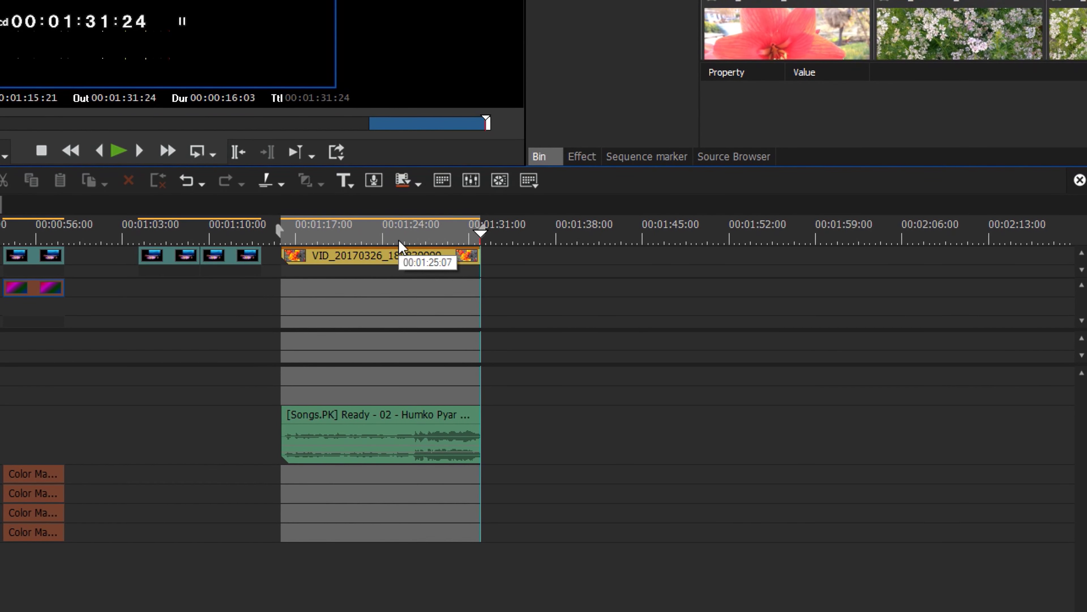
Return to the In point, clear both points, and set In and Out again at 00:01:15:21 and 00:01:31:24
key(q)
key(x)
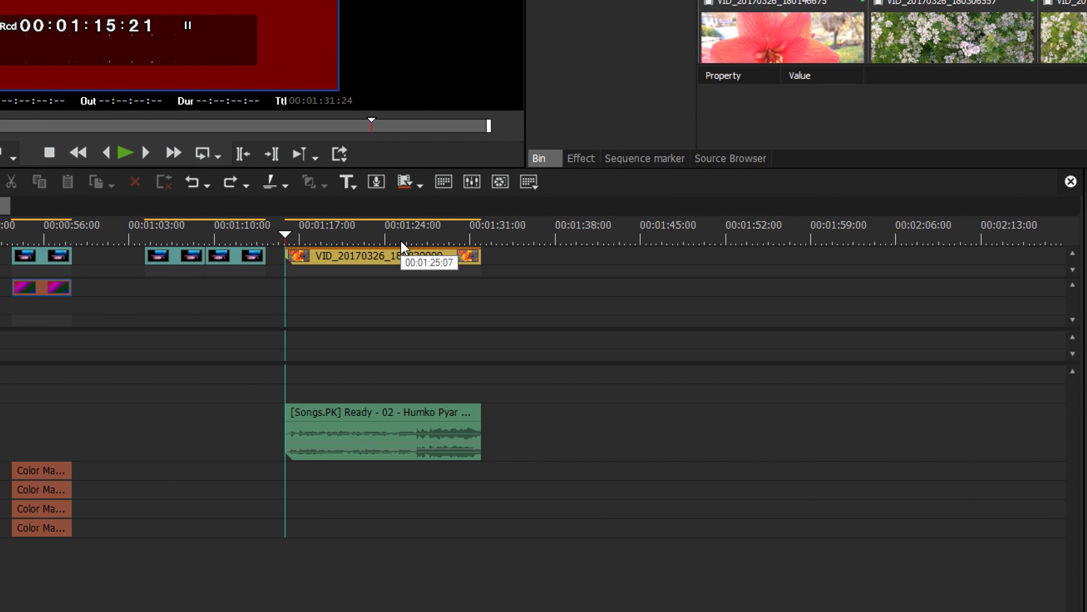
key(i)
click(485, 233)
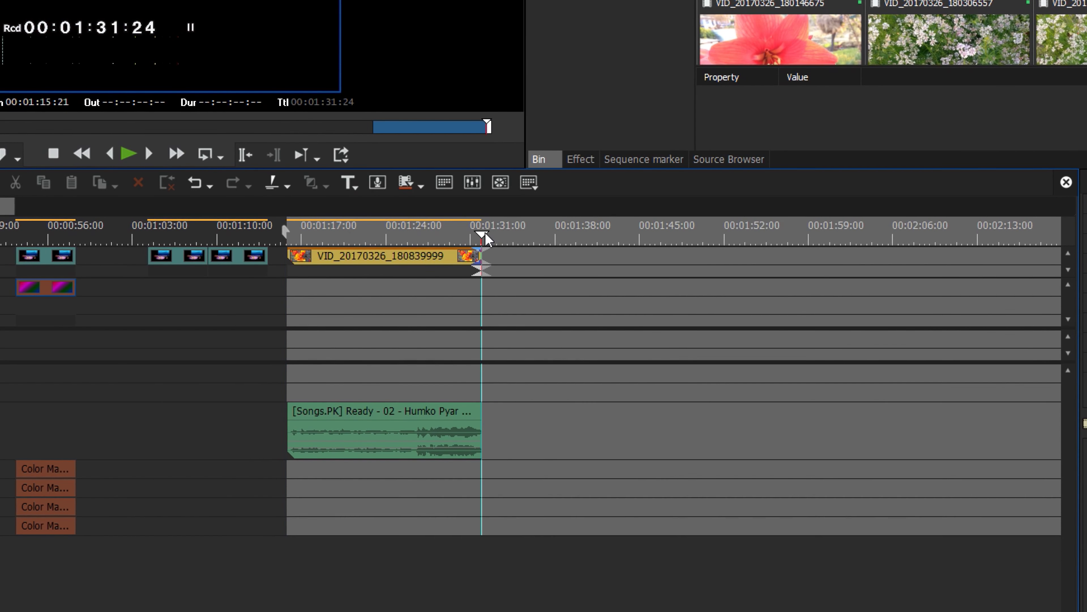
key(o)
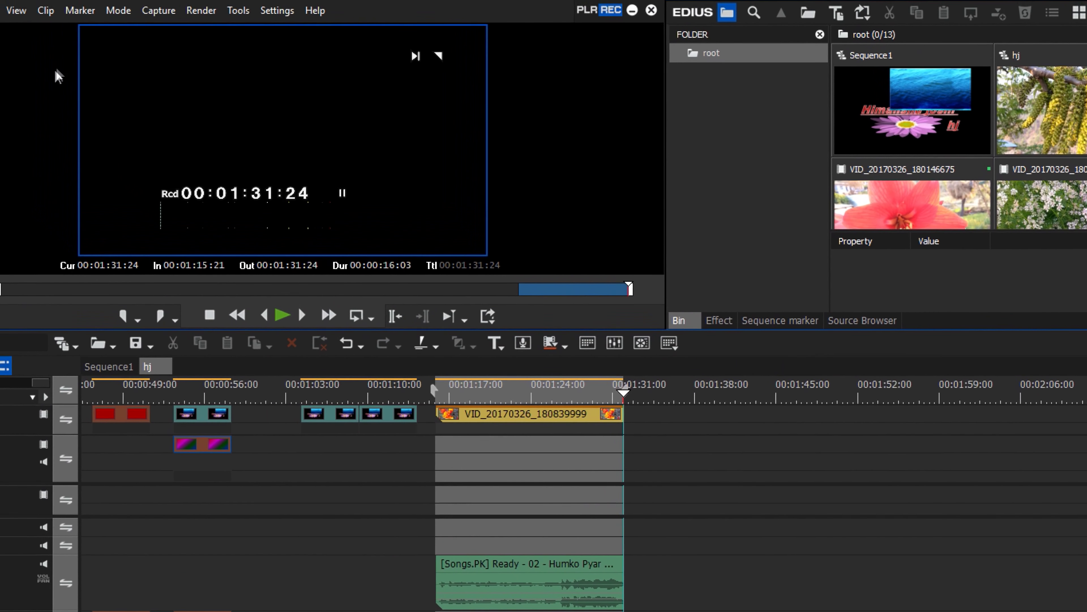
Move the VID_20170326_180839999 clip along its track to start at 00:01:40:14 and set the In/Out points to the selected clip
click(83, 10)
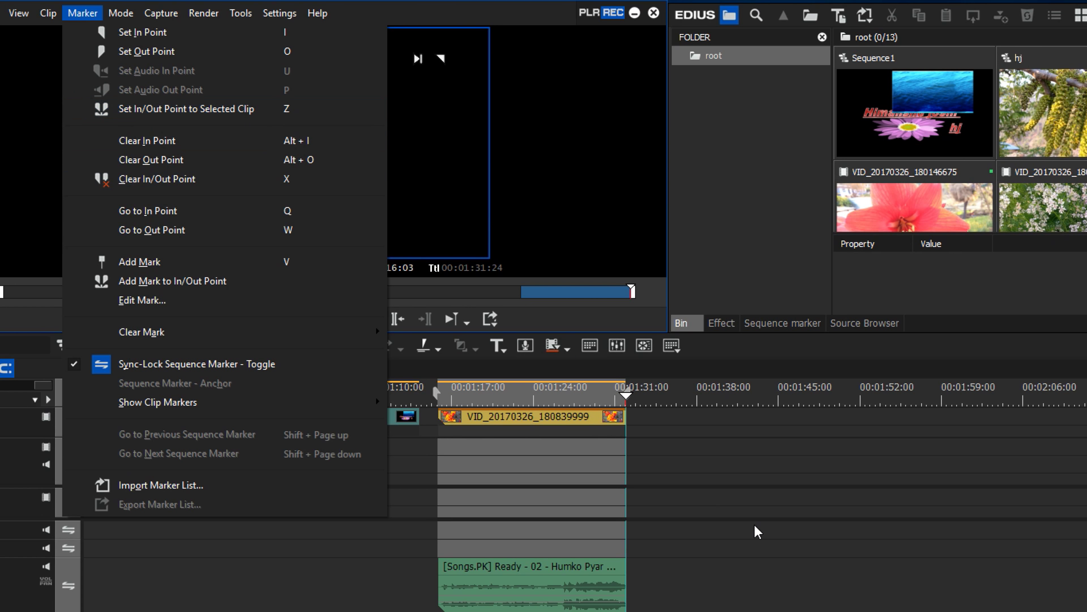
click(777, 537)
click(518, 429)
drag(501, 428, 787, 433)
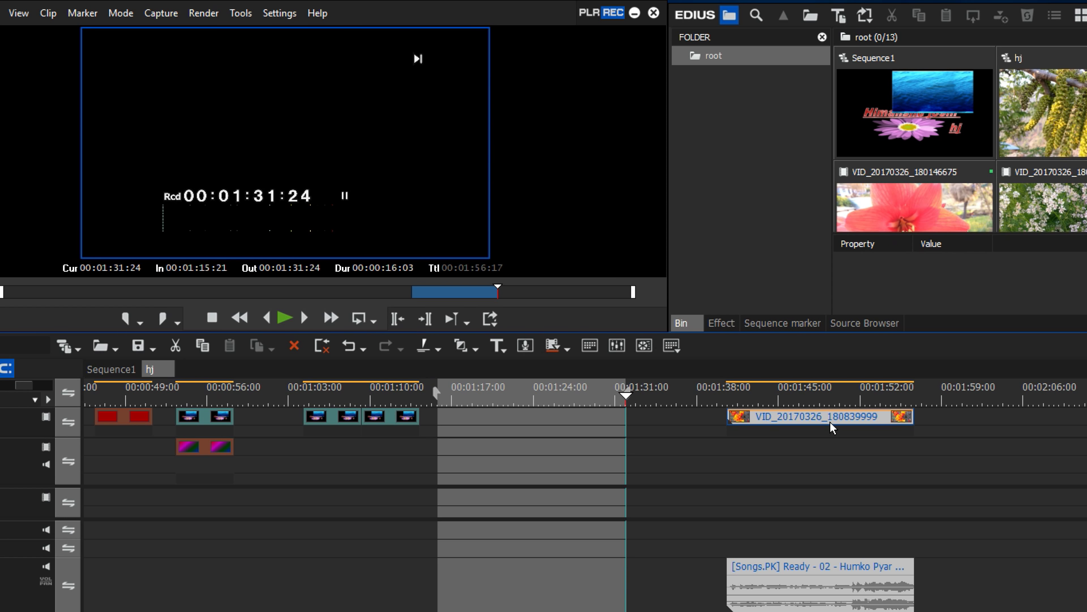
click(81, 13)
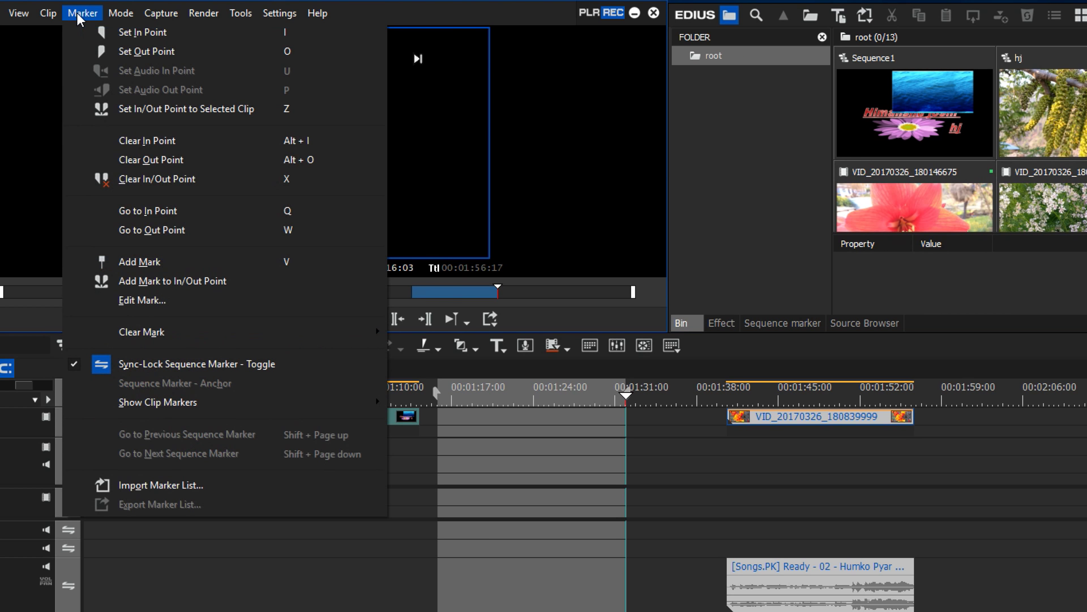
click(151, 109)
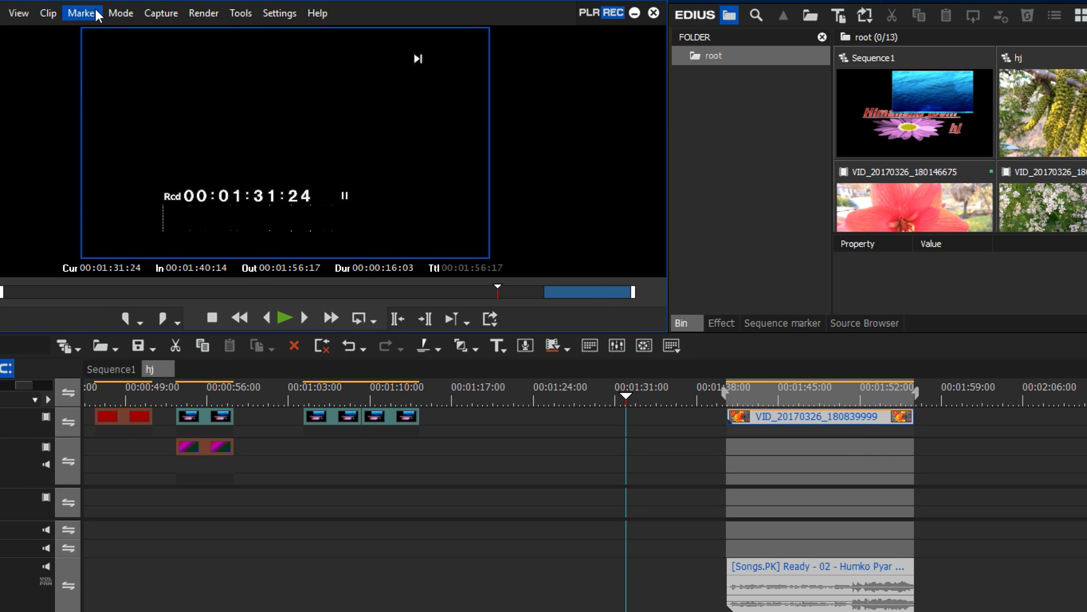
Clear the In point and the Out point one at a time, and undo the clearing
click(82, 12)
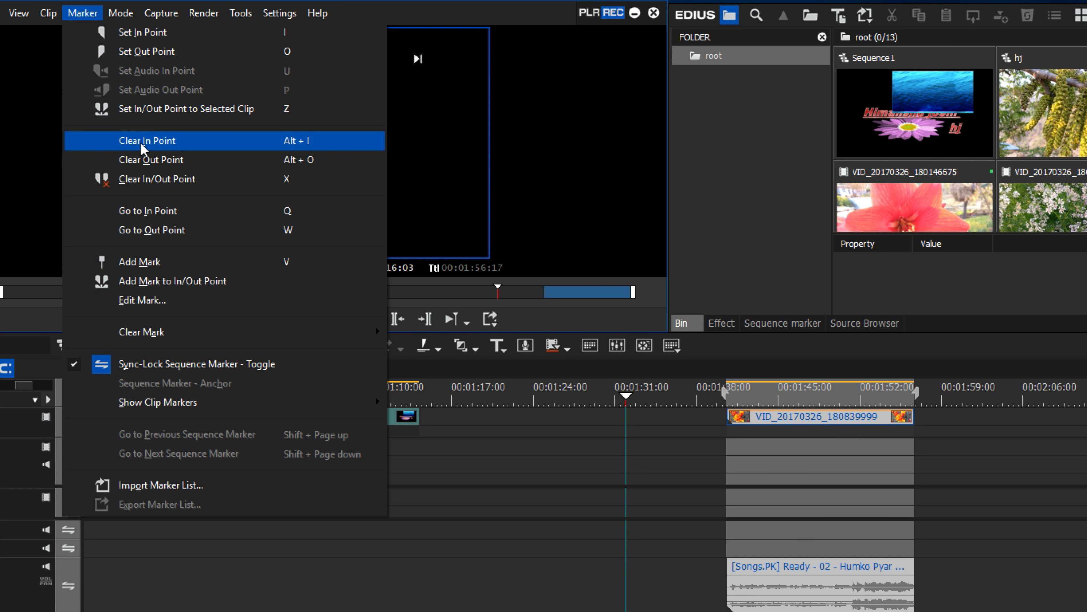
click(190, 141)
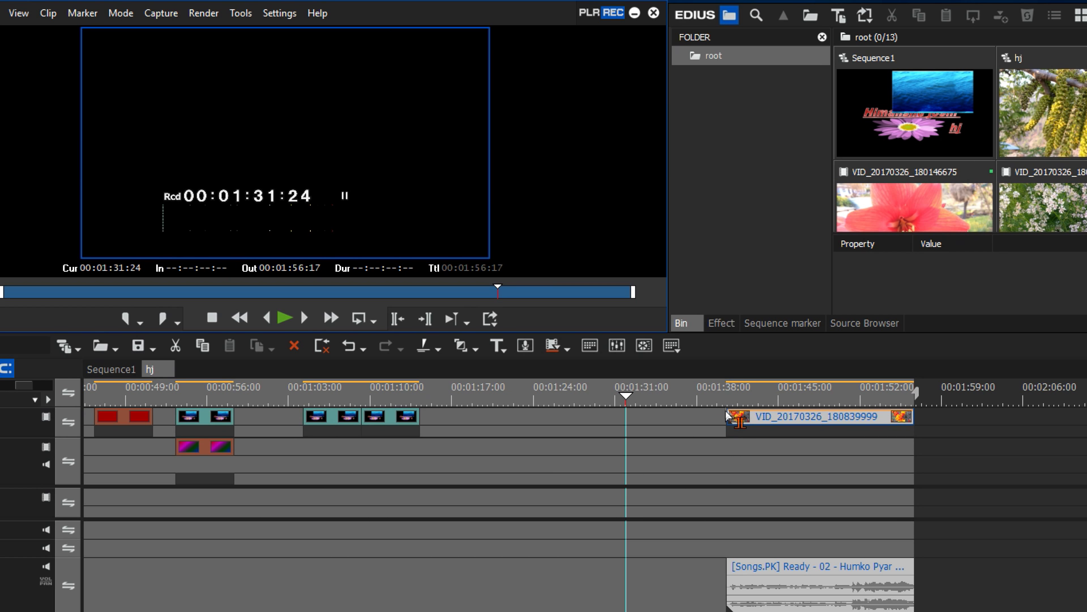
click(83, 12)
click(151, 159)
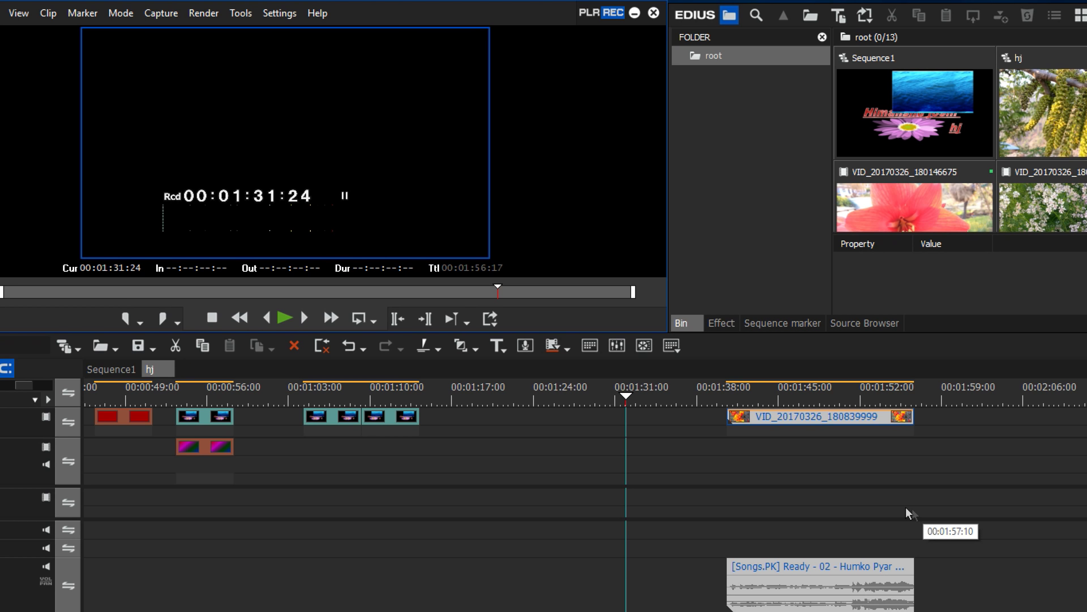
key(z)
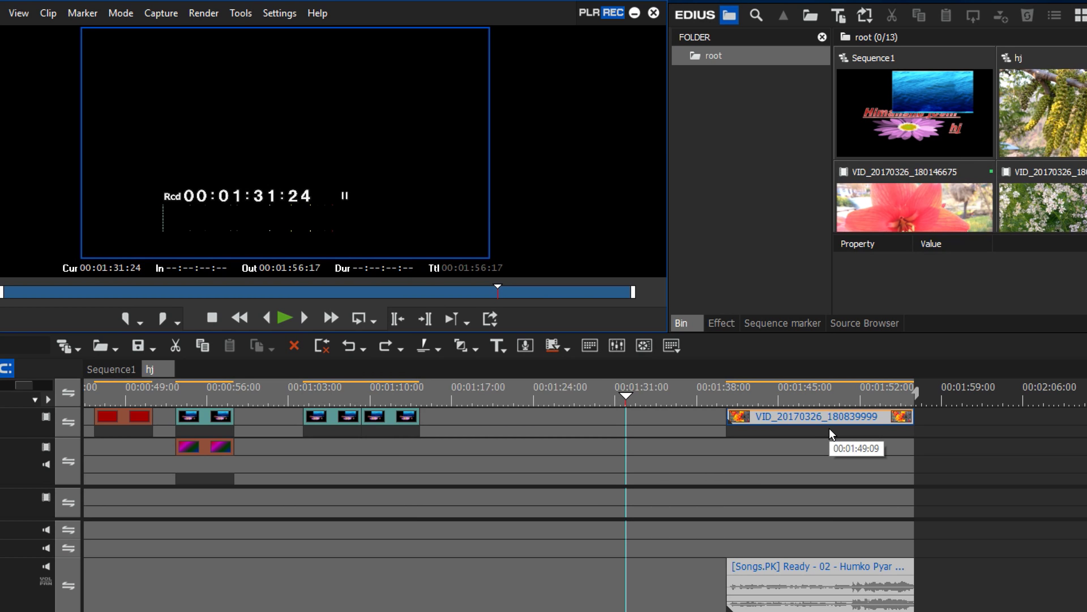
Clear the In and Out points together with one command, and undo it
click(82, 13)
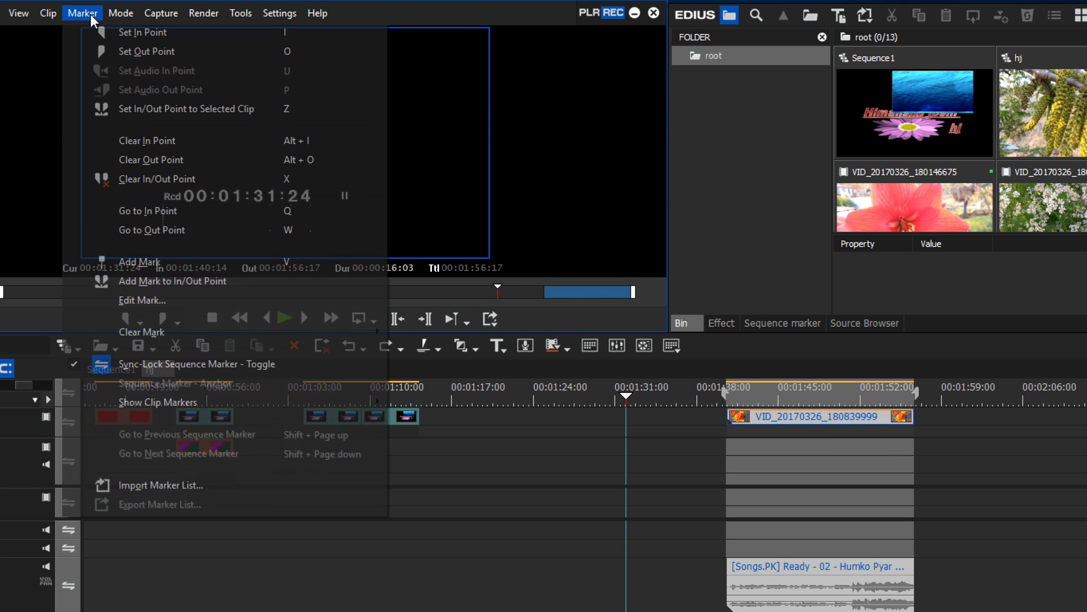
click(213, 183)
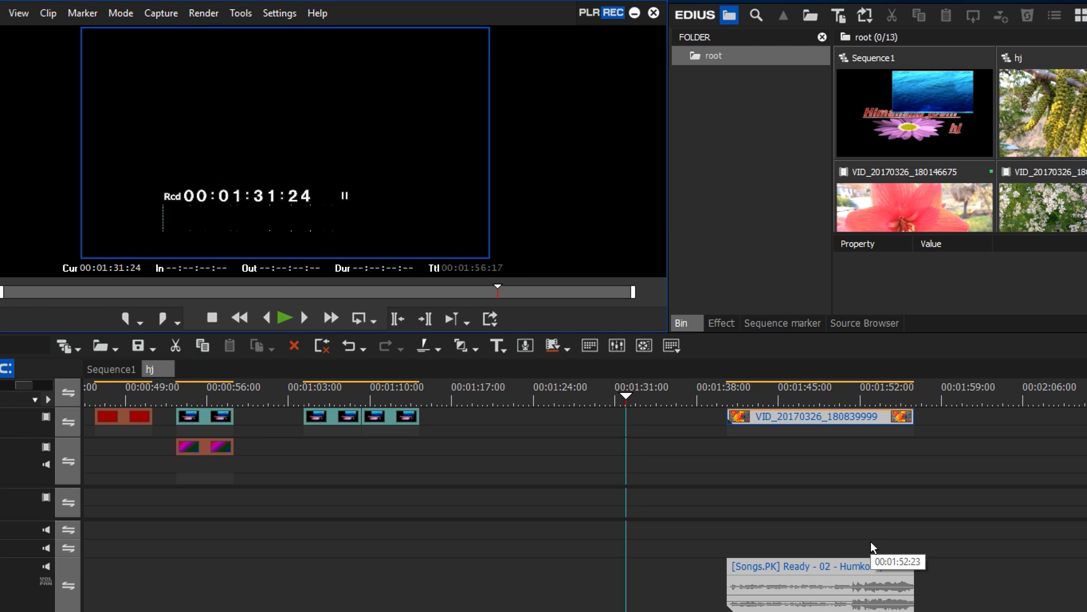
key(z)
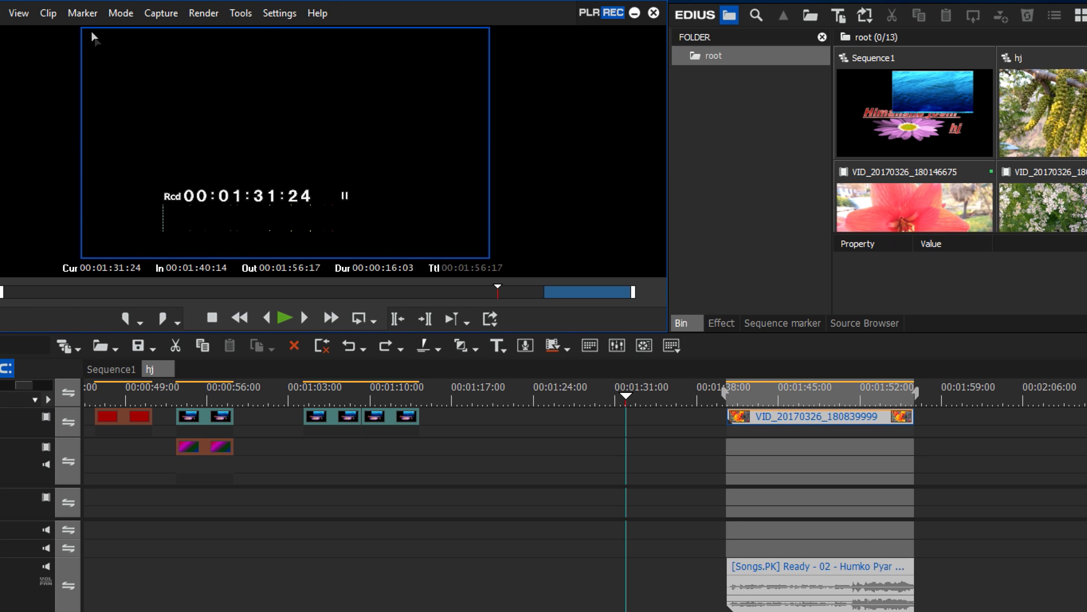
Send the playhead to the sequence's In point and on to its Out point at 00:01:56:17
click(83, 14)
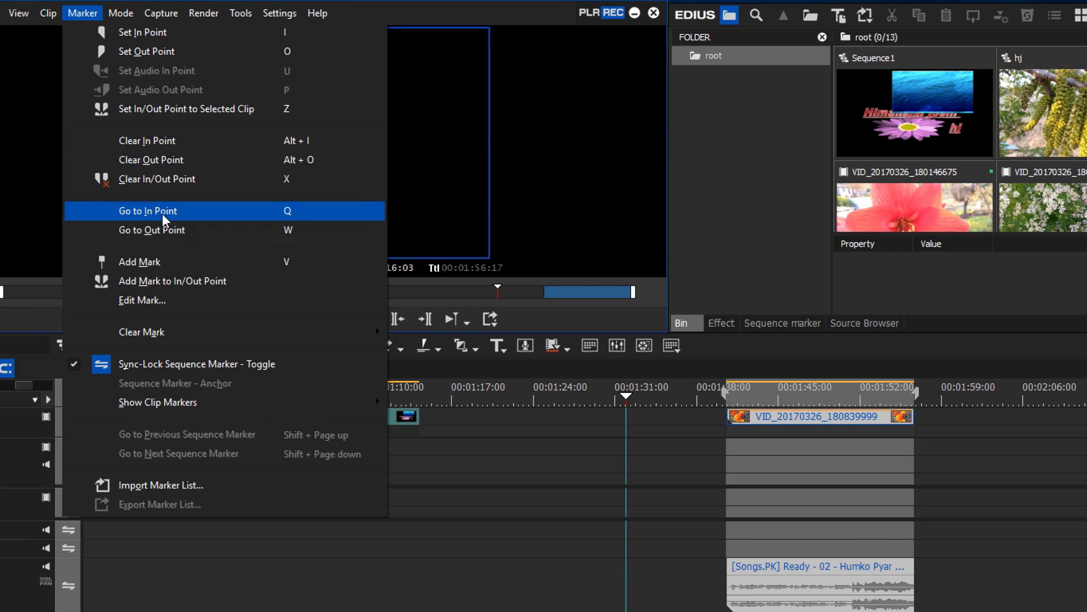
click(149, 217)
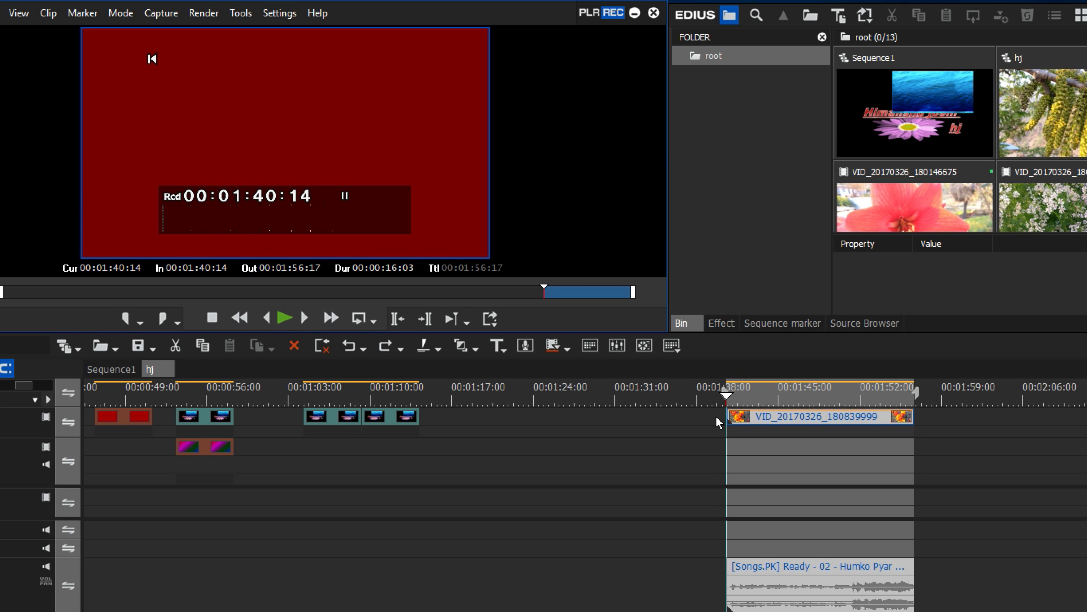
click(92, 19)
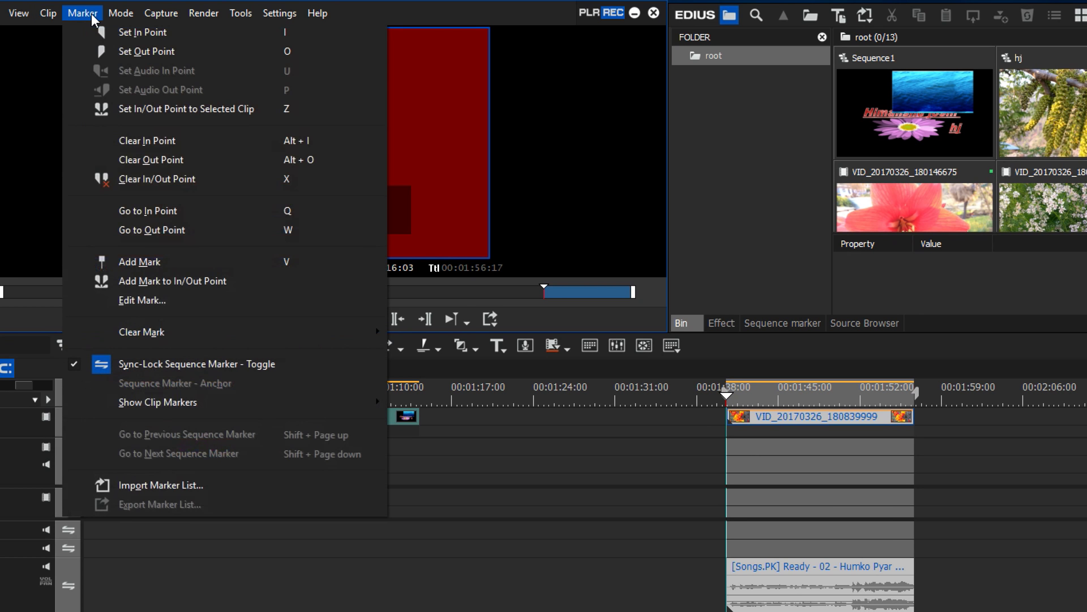
click(152, 230)
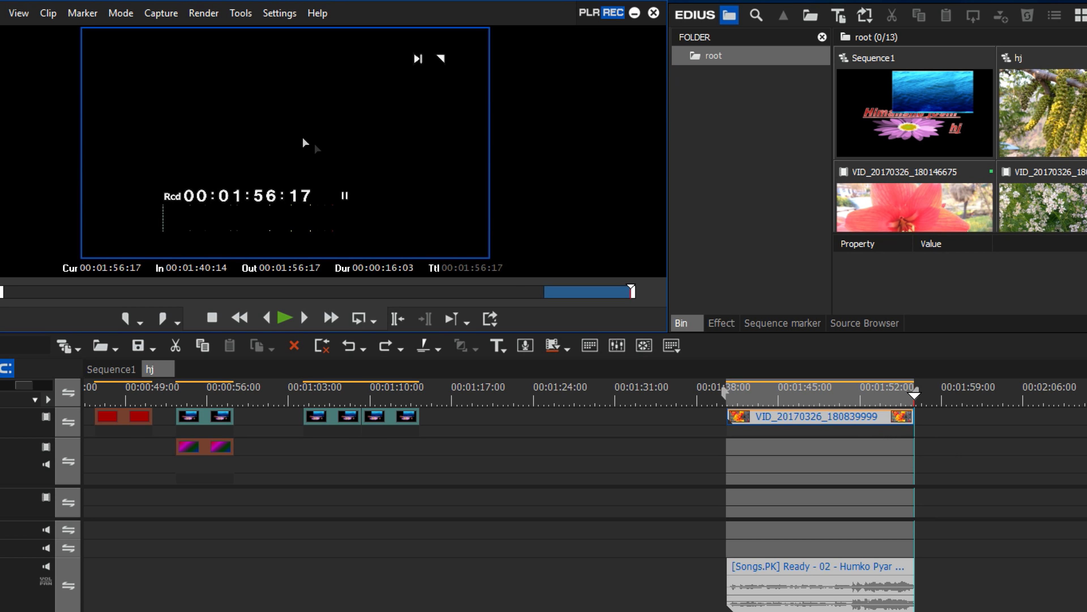
Add a sequence marker at the playhead on the Out point, and add marks to the In/Out points
click(79, 17)
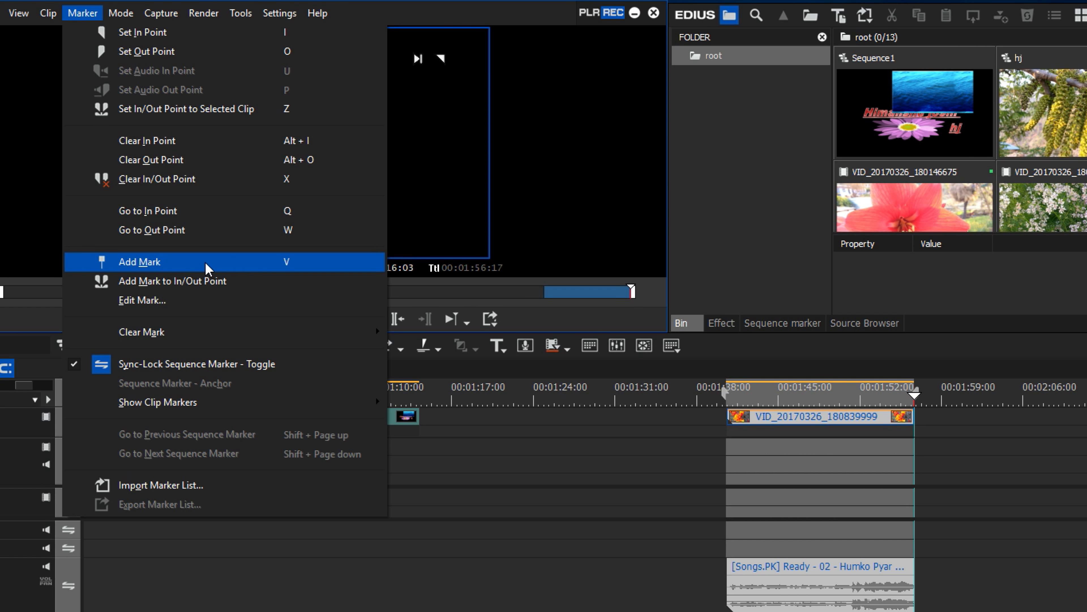
click(146, 265)
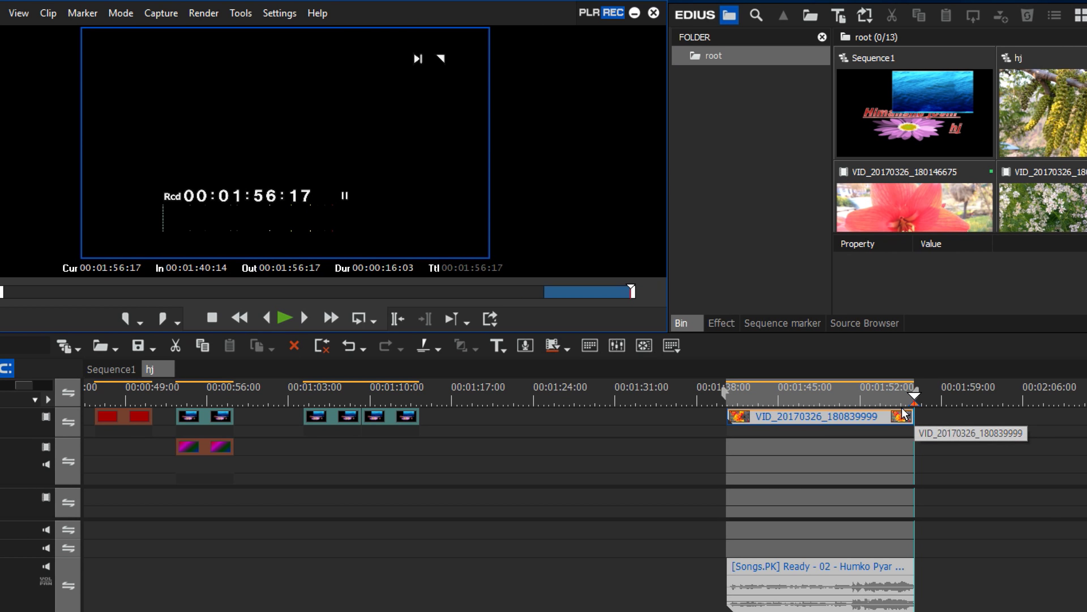
click(83, 13)
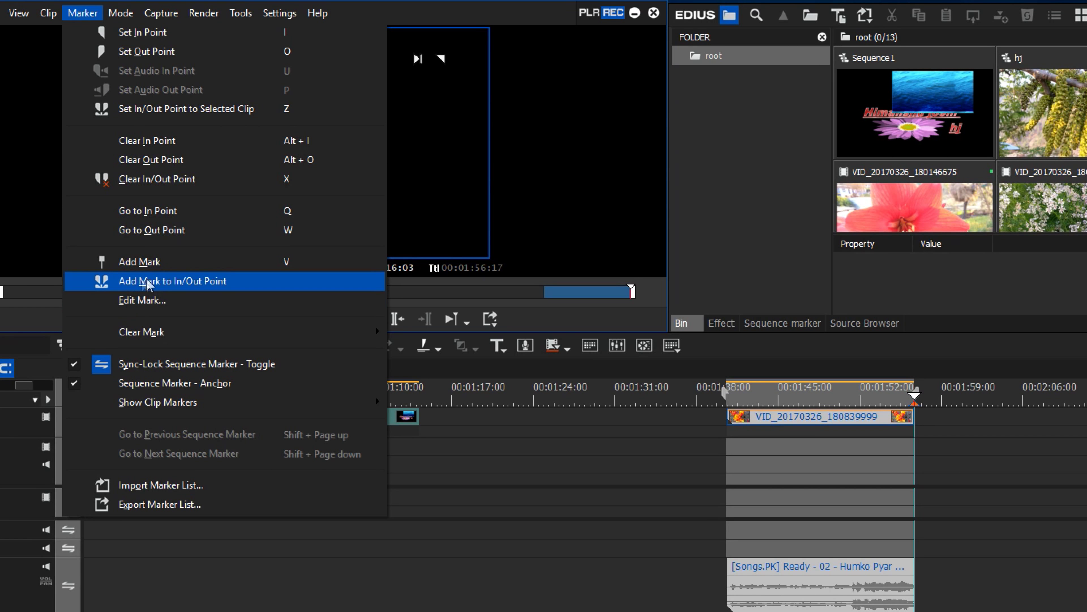
click(174, 286)
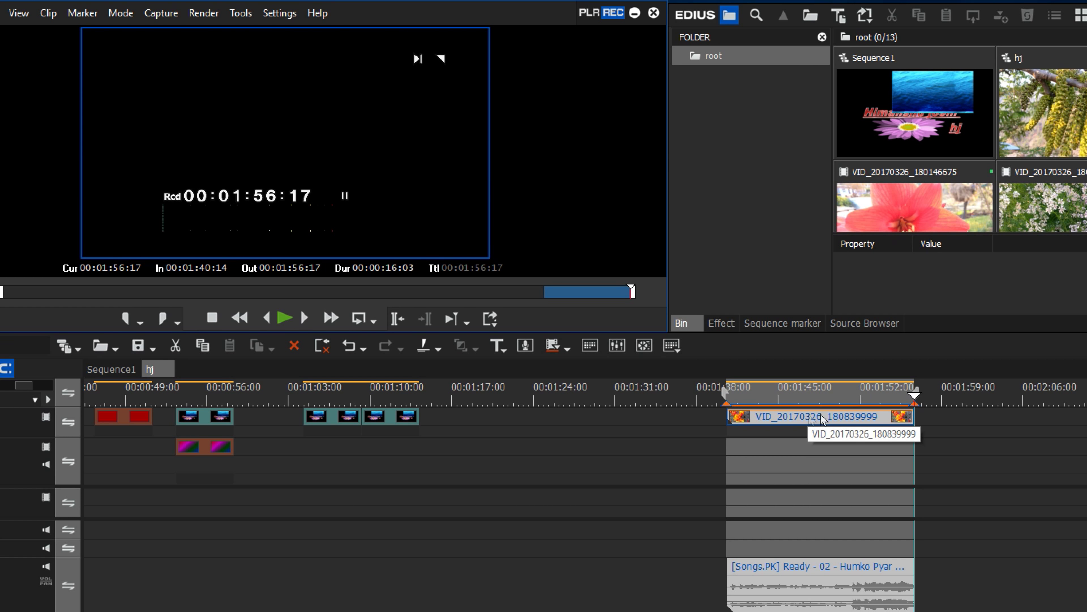
Add a sequence marker at 00:02:03:00, past the end of the clip
click(989, 397)
click(81, 13)
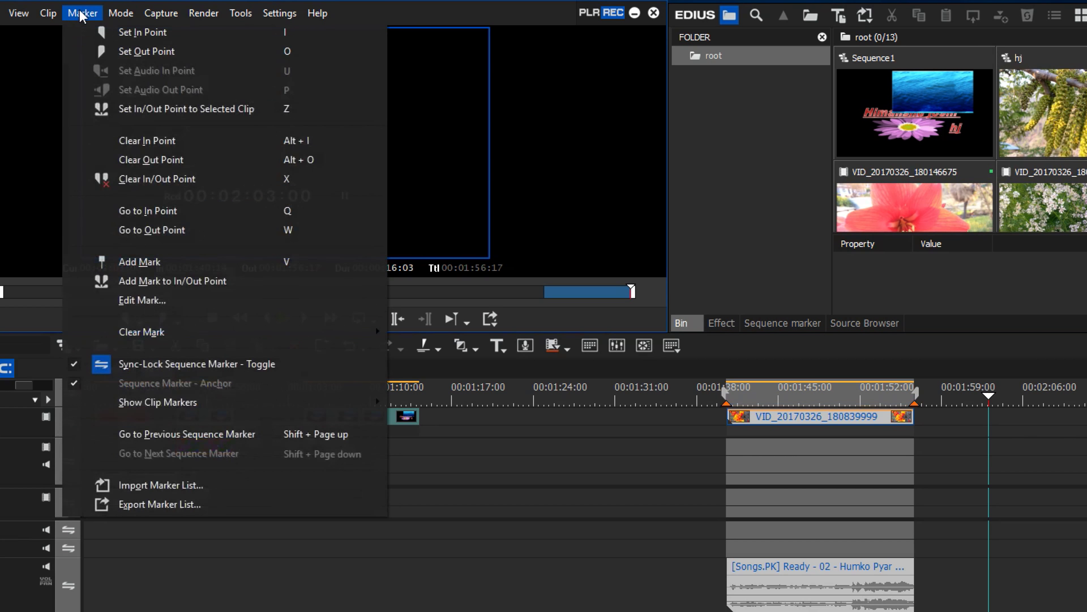
click(135, 260)
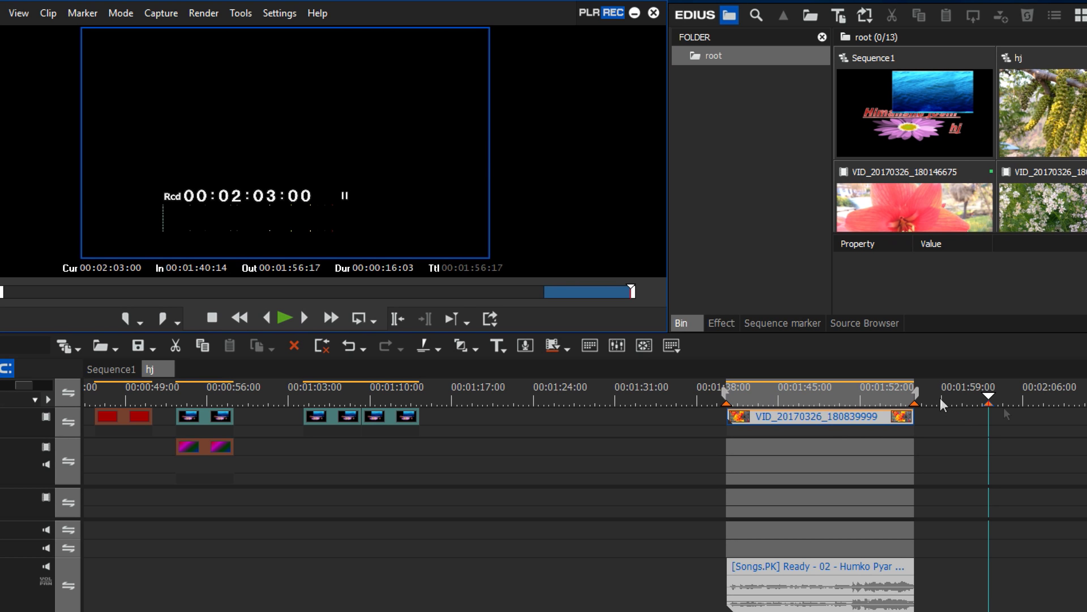
Edit the marker at 00:02:03:00, enter a person's name as its comment, and check the comment on the timeline
click(82, 13)
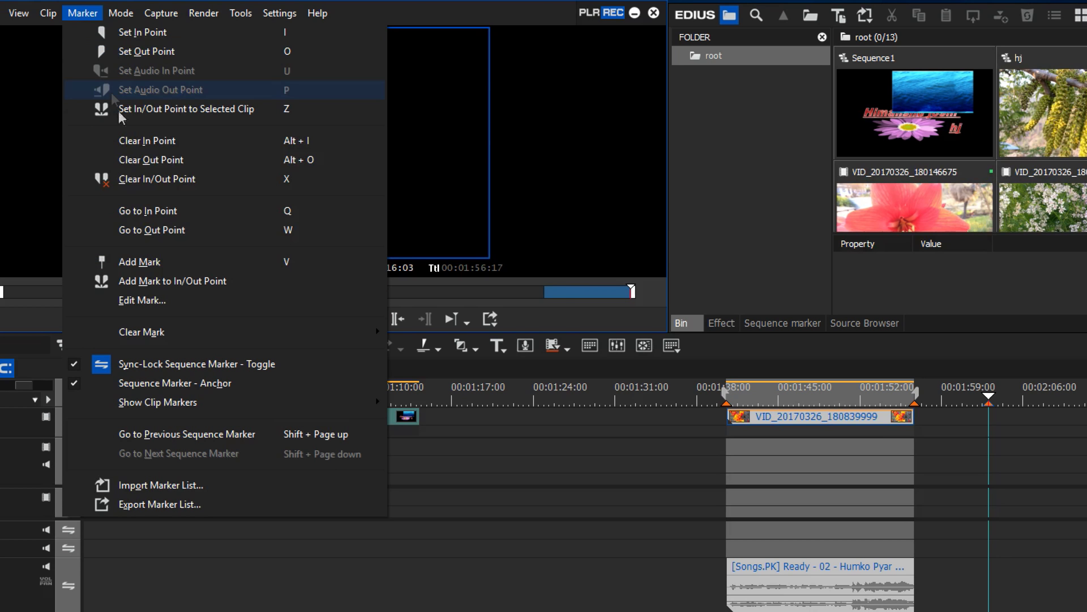
click(161, 305)
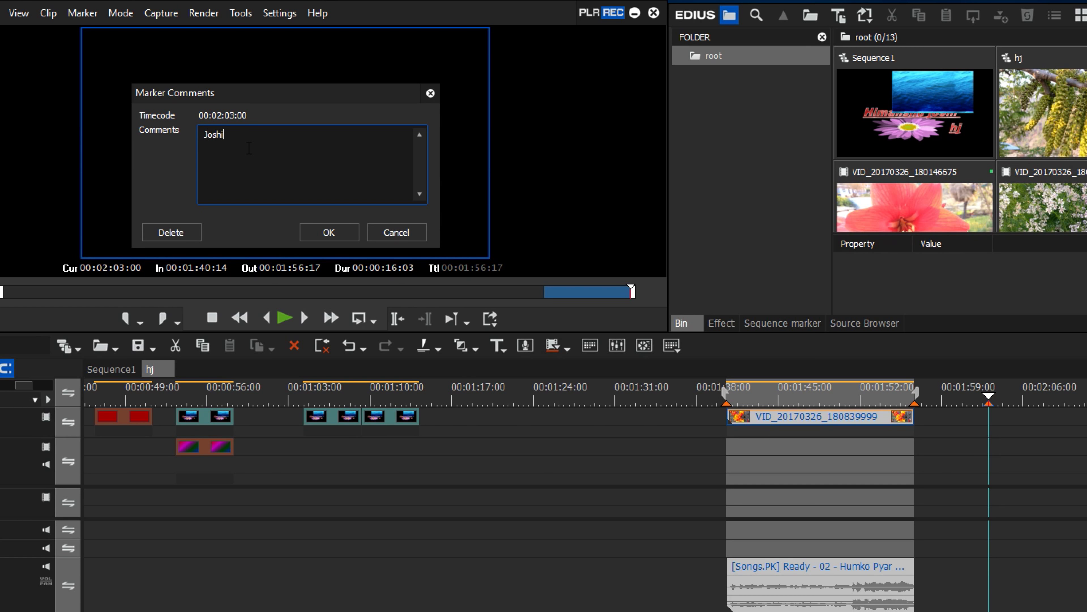
click(324, 233)
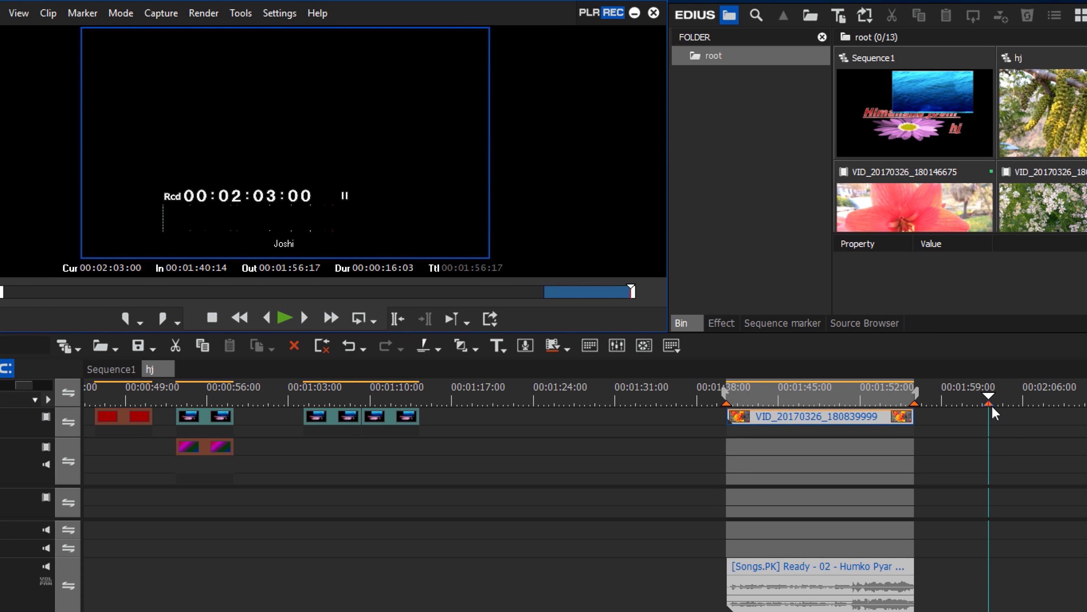
mouse_move(992, 410)
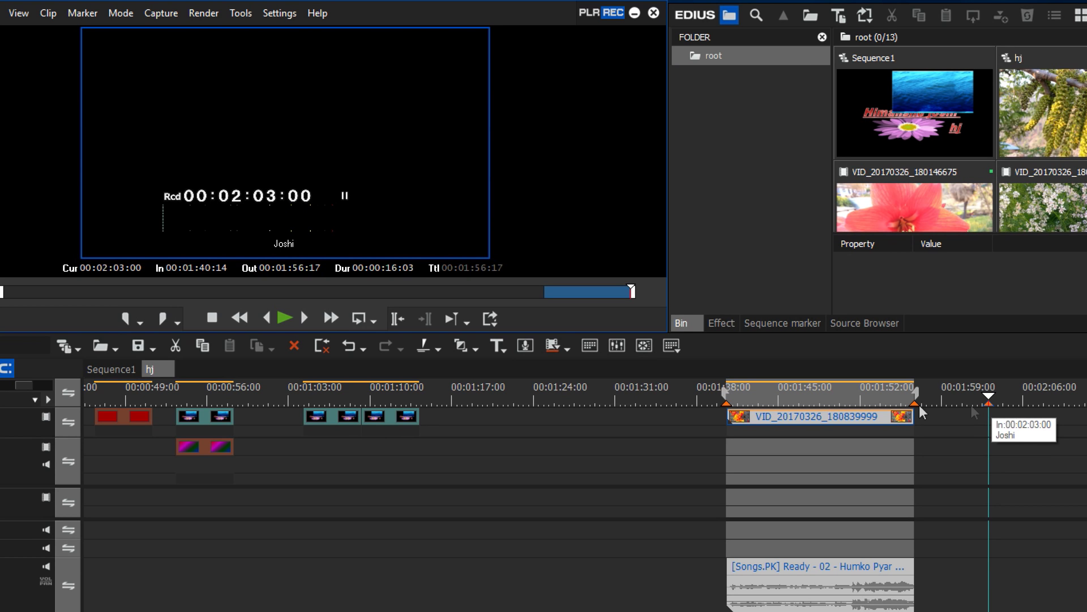
Clear the sequence marker at the playhead, and clear all remaining sequence markers
click(84, 19)
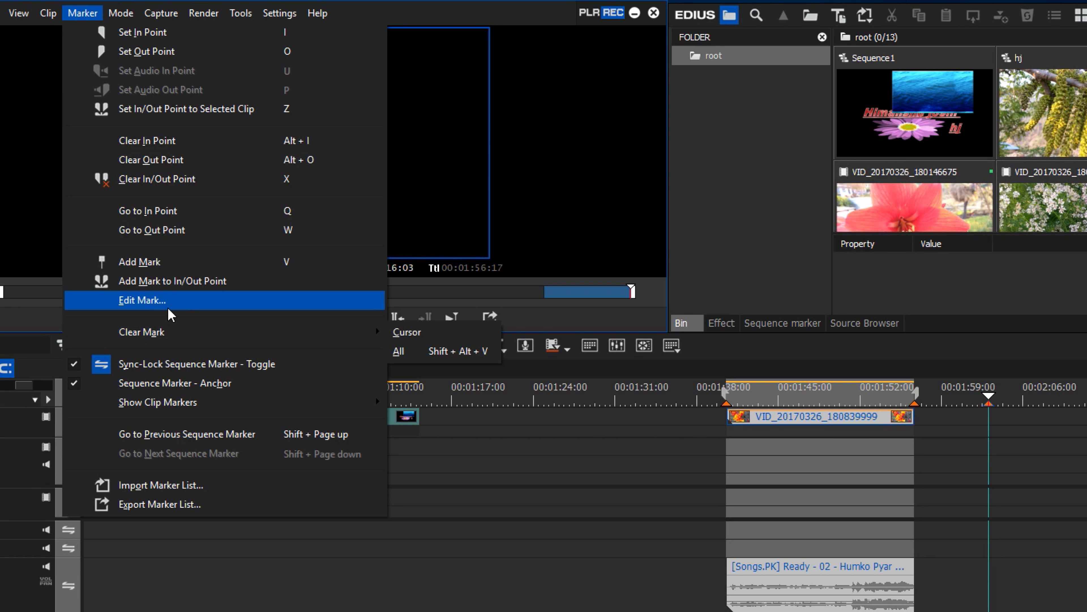
mouse_move(219, 339)
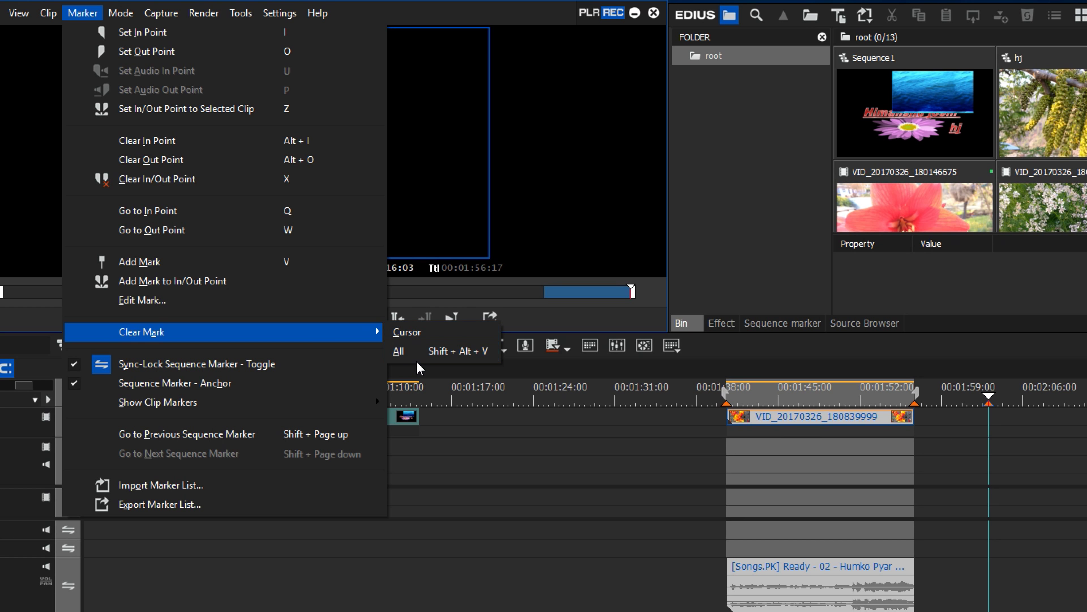
click(416, 334)
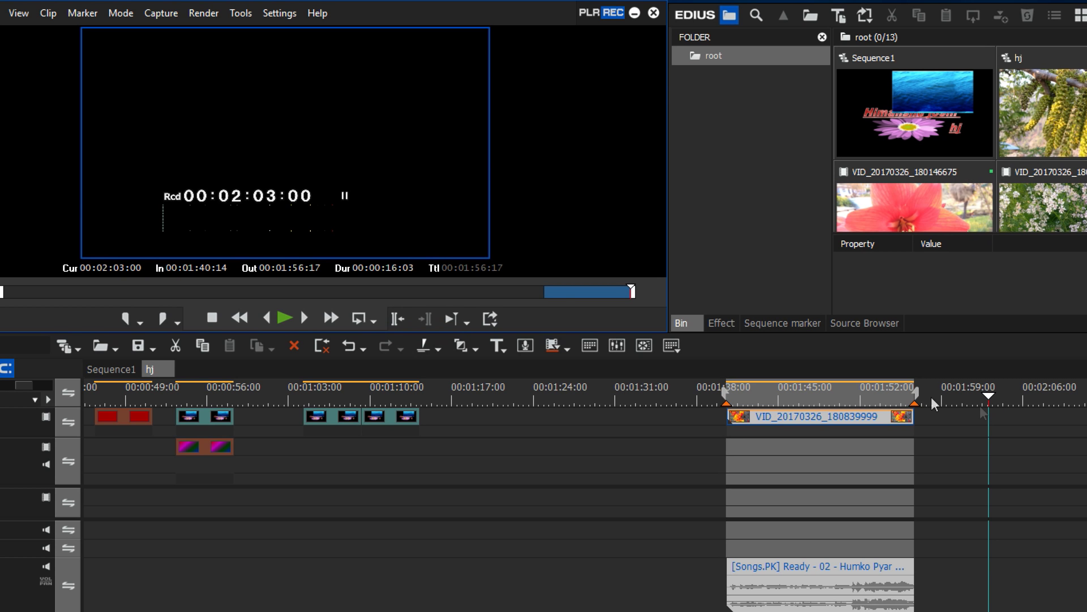
click(82, 12)
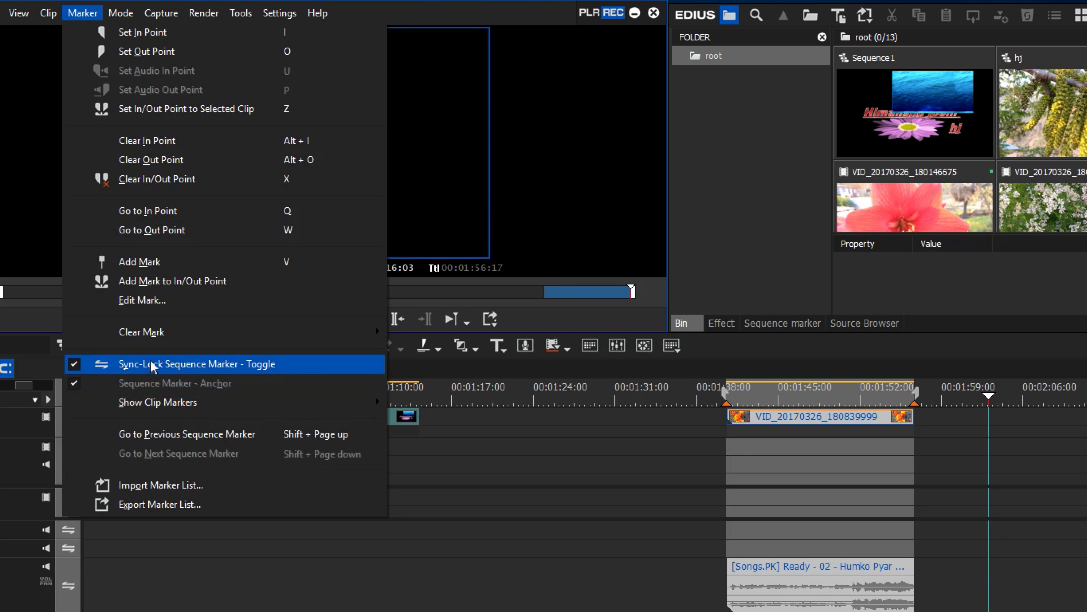
click(409, 359)
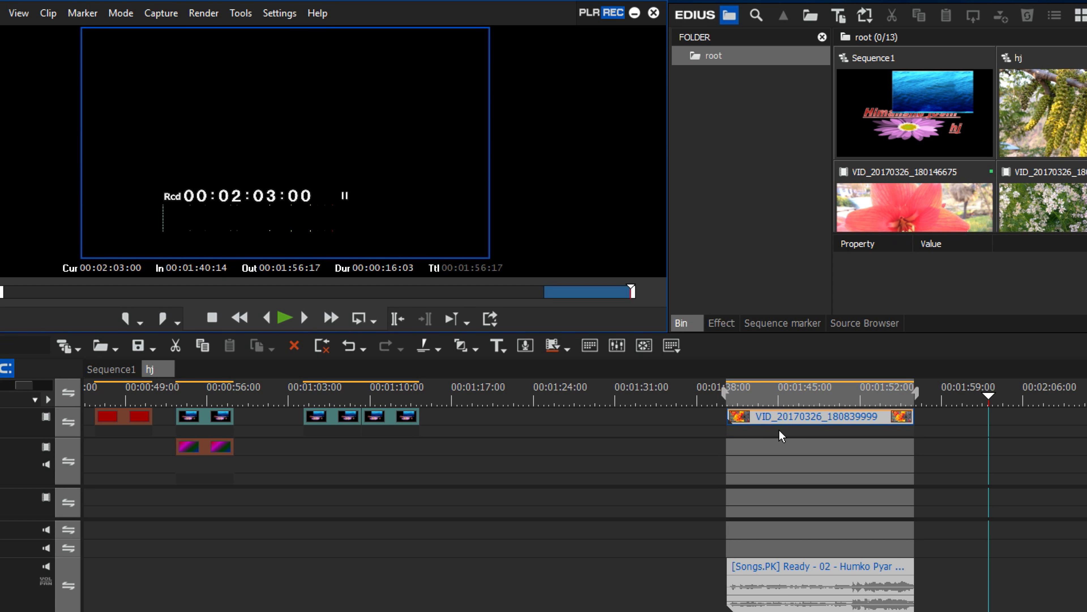
Turn the display of clip markers in the player off and back on
click(83, 13)
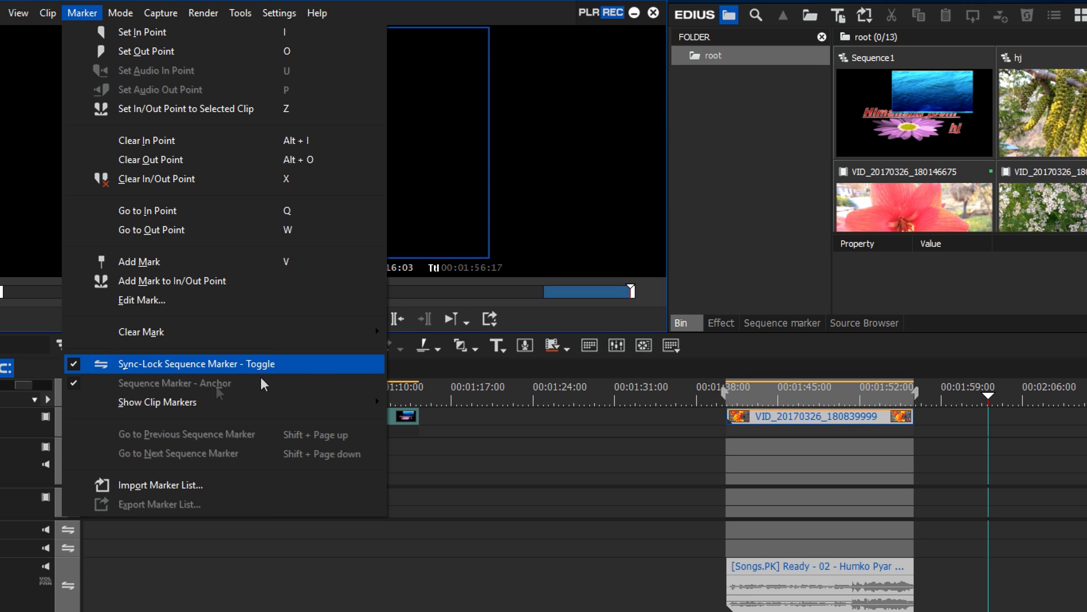
mouse_move(296, 404)
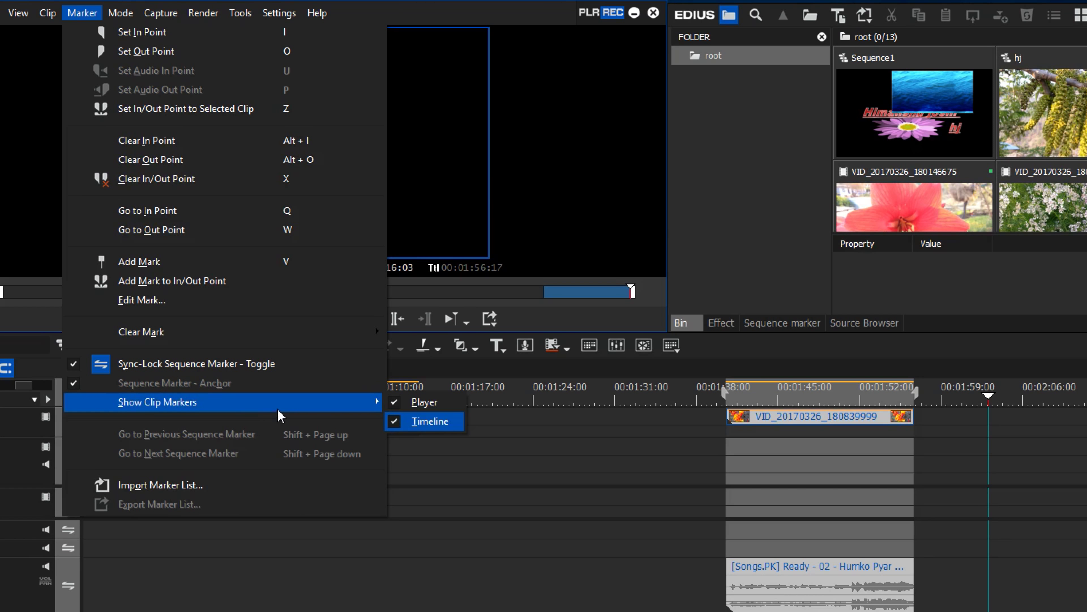
click(405, 403)
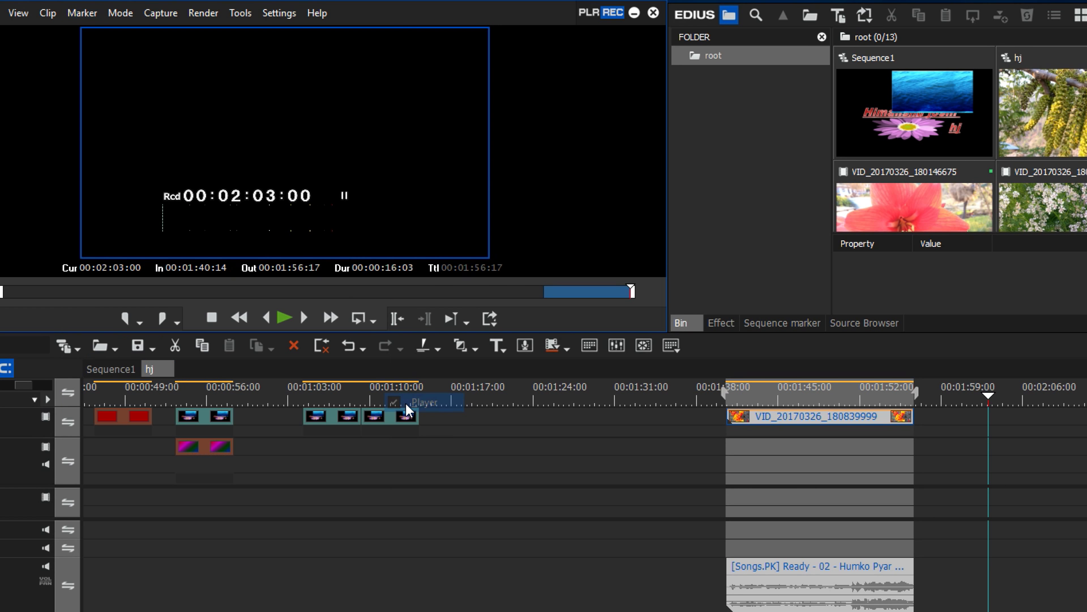
click(84, 13)
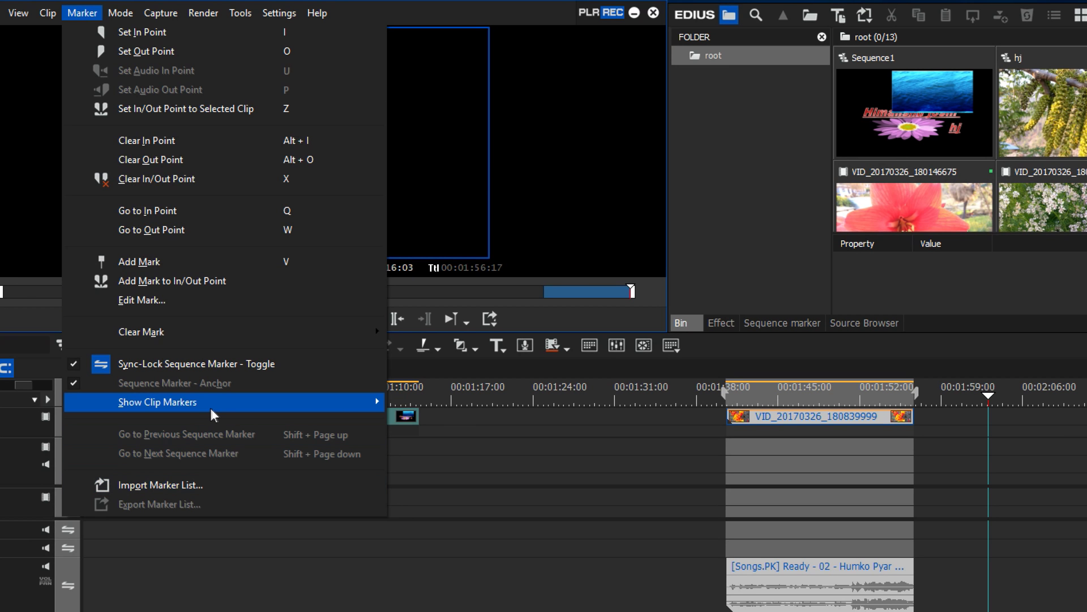
click(401, 403)
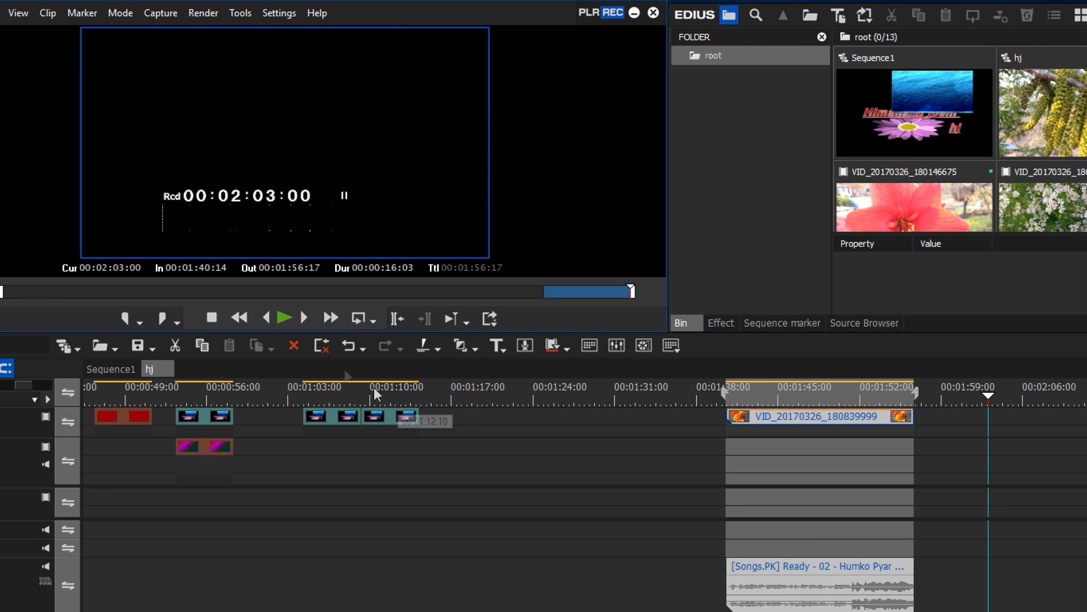
Switch to Trimming Mode and return to Normal Mode
click(125, 18)
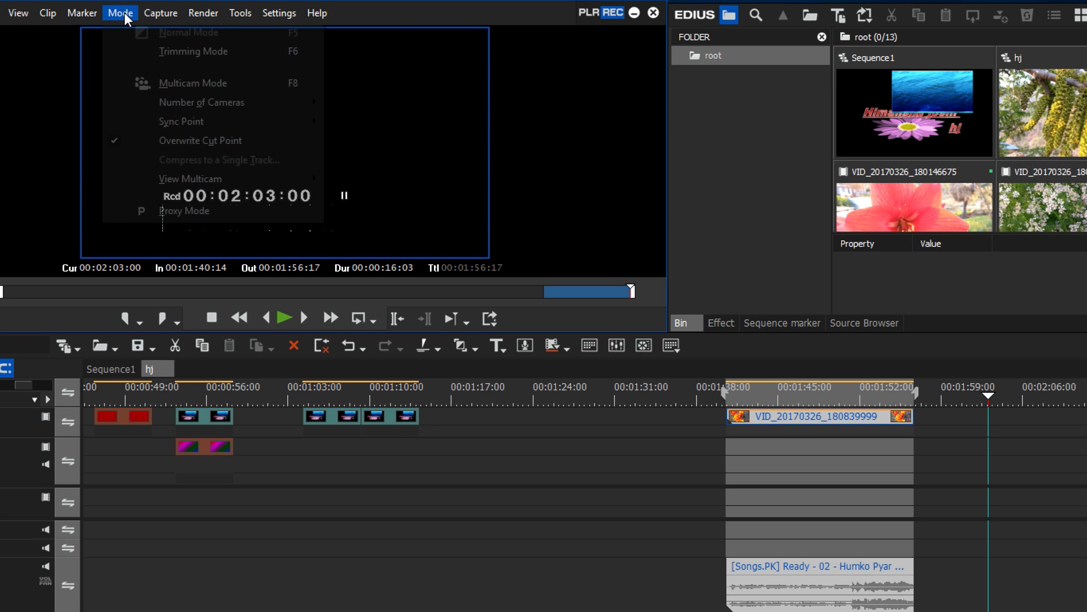
click(196, 54)
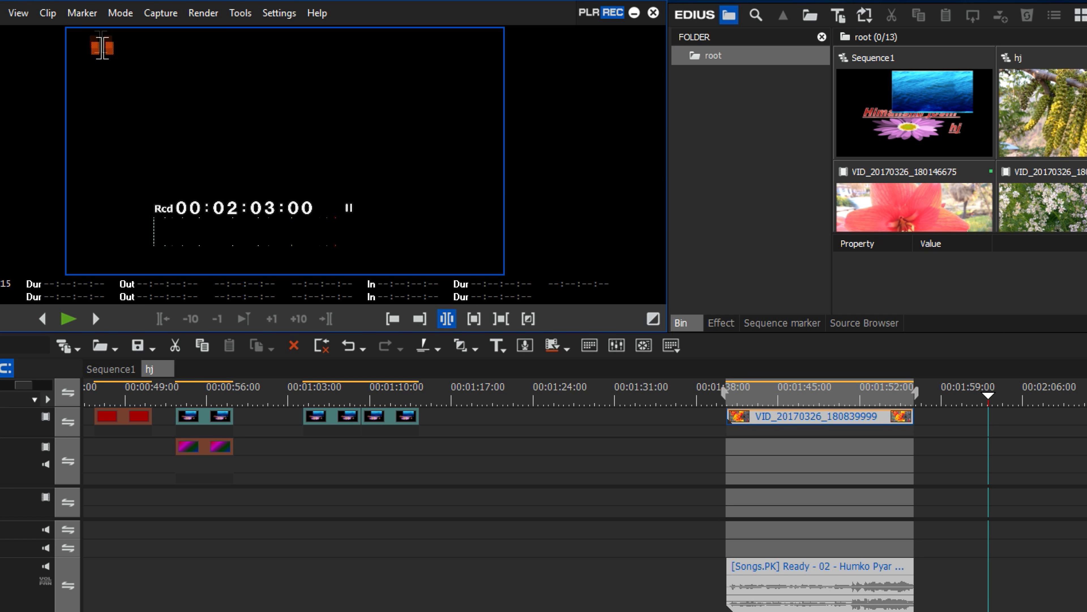
click(126, 14)
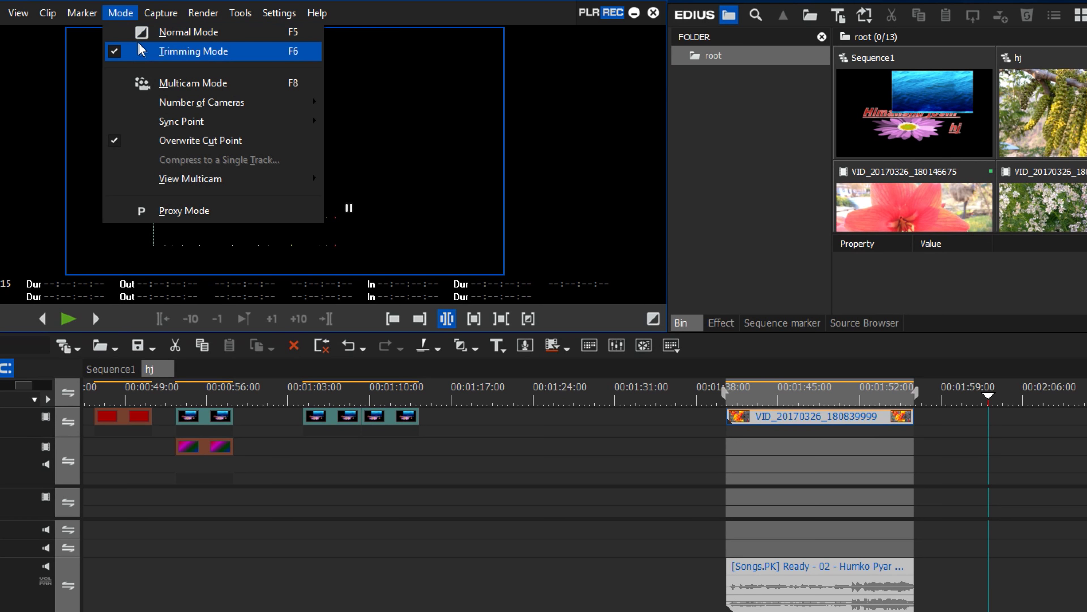
click(112, 29)
Turn Multicam Mode on to see the master and camera views, and turn it off again
click(120, 13)
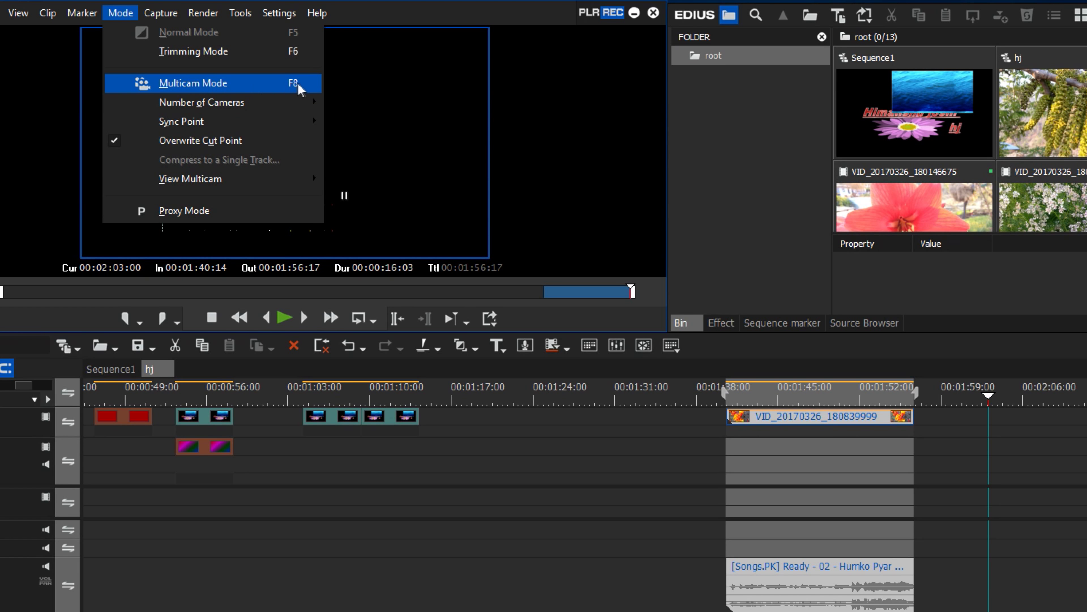
click(247, 86)
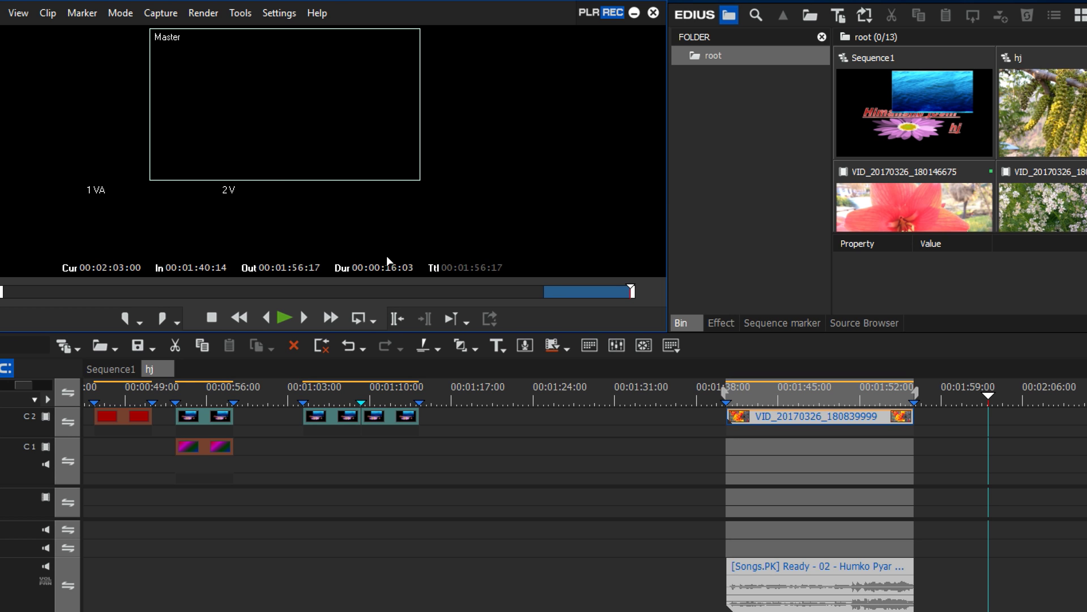
click(121, 13)
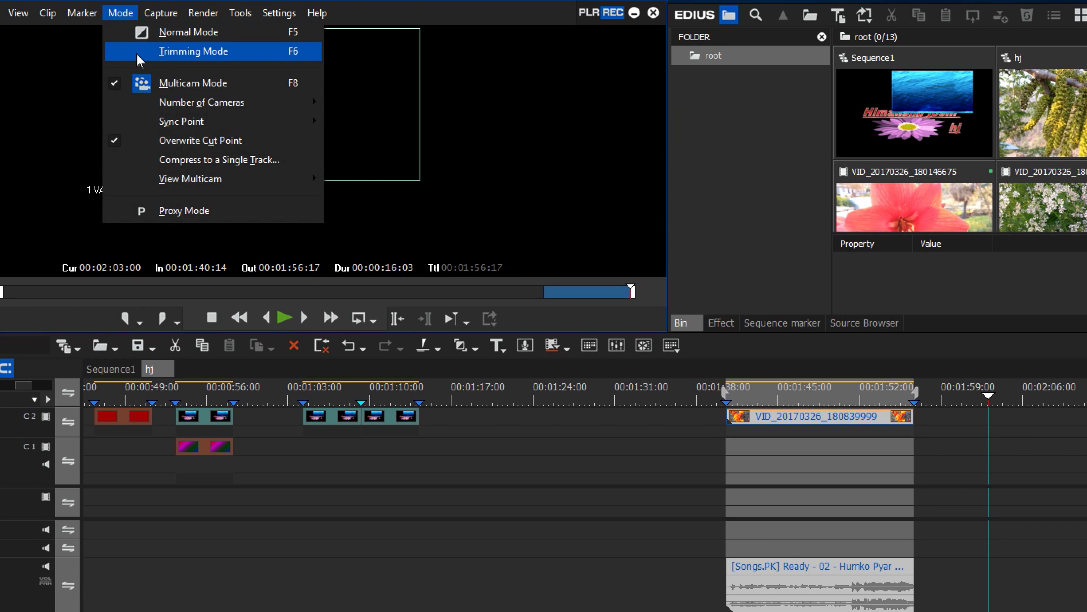
click(159, 82)
Enable Multicam Mode with two cameras plus the master, and look through the View Multicam options
click(121, 12)
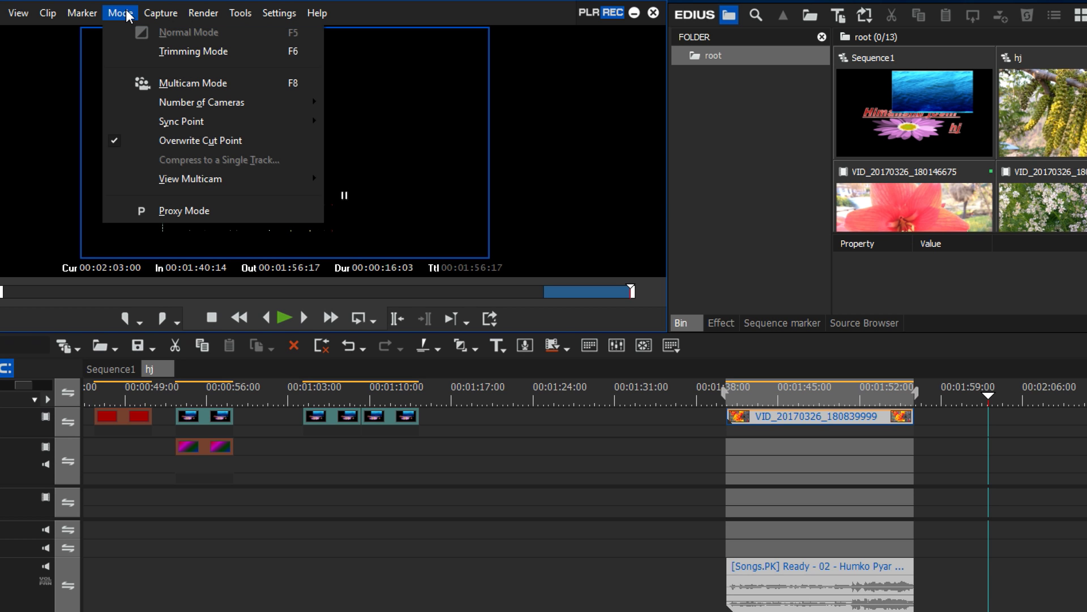
mouse_move(154, 102)
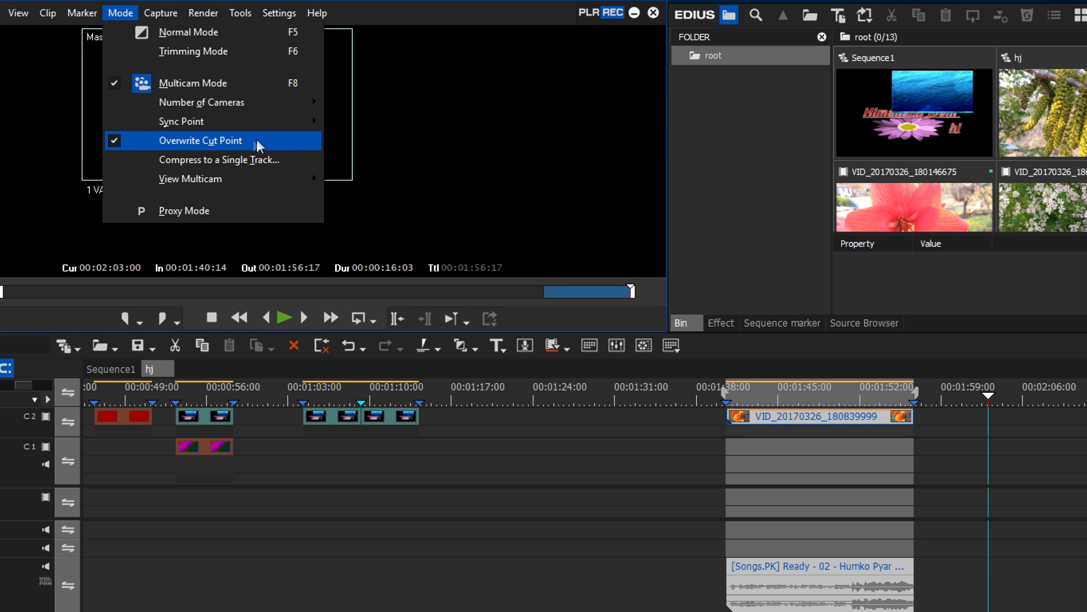
mouse_move(173, 184)
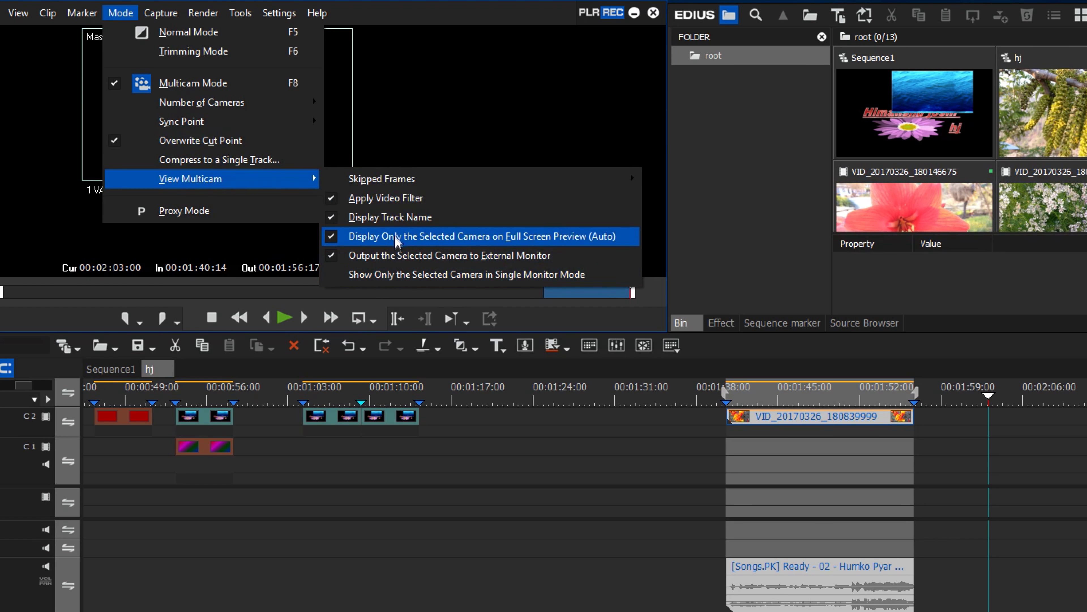
mouse_move(505, 184)
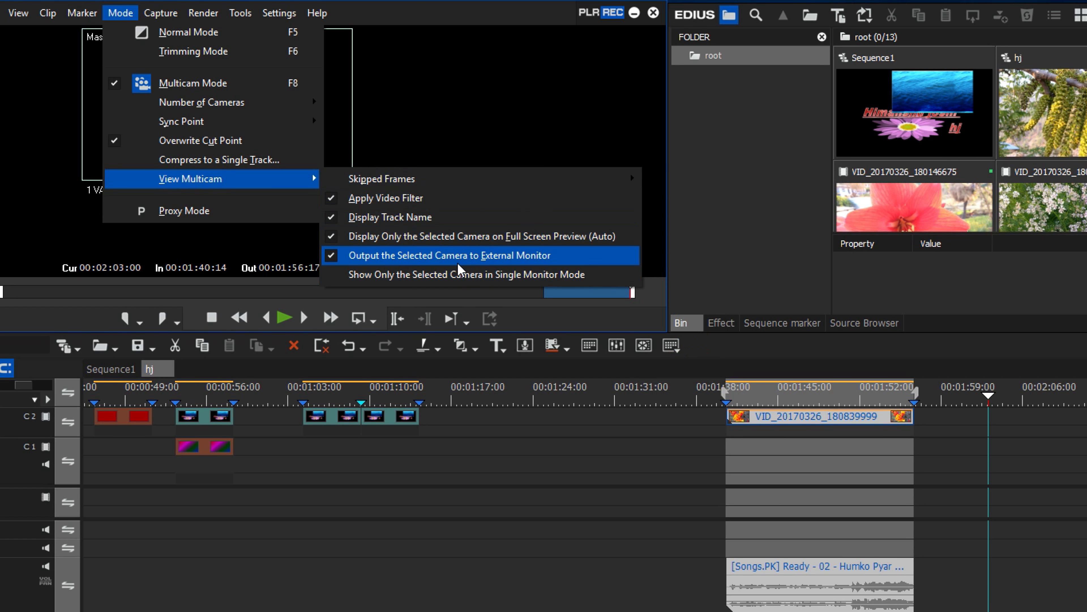
Look through the Capture commands and the Render commands, from rendering the project, sequence and In/Out range to deleting temporary render files
mouse_move(158, 15)
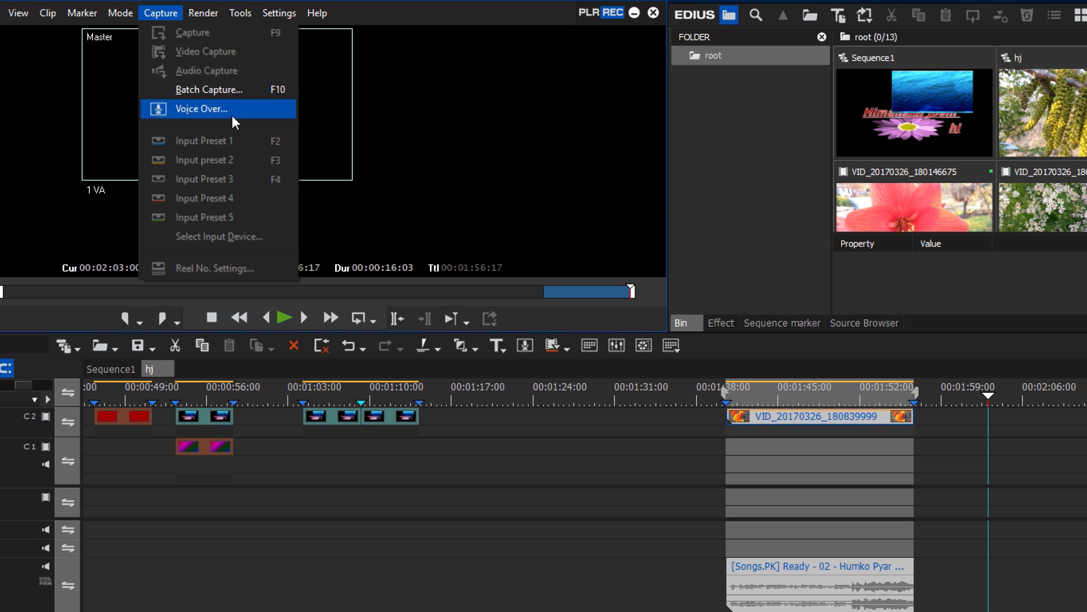
mouse_move(204, 10)
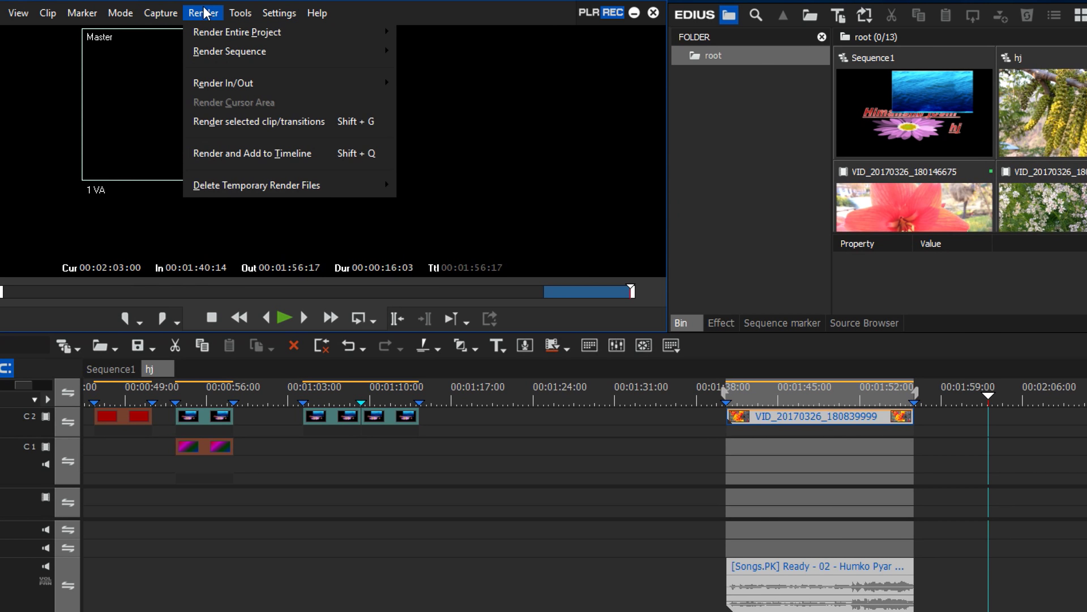
mouse_move(209, 39)
mouse_move(326, 59)
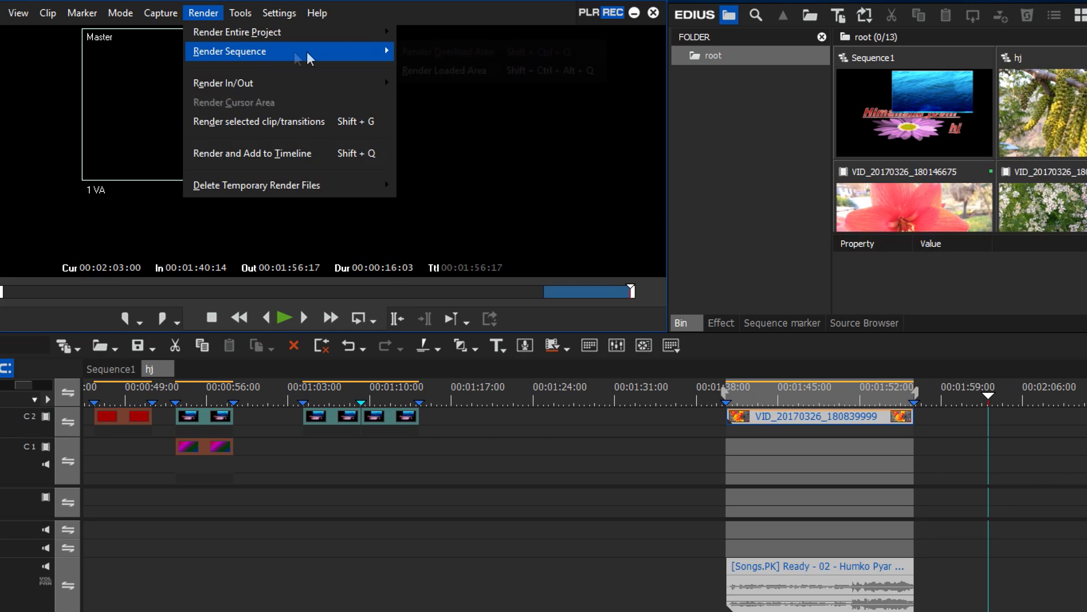
mouse_move(209, 86)
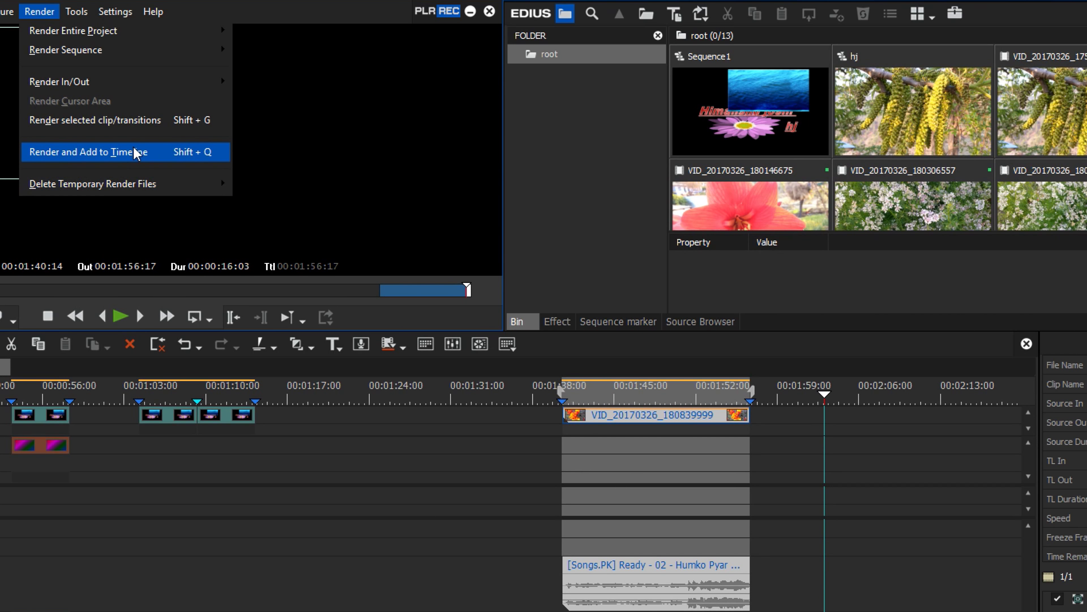
mouse_move(72, 189)
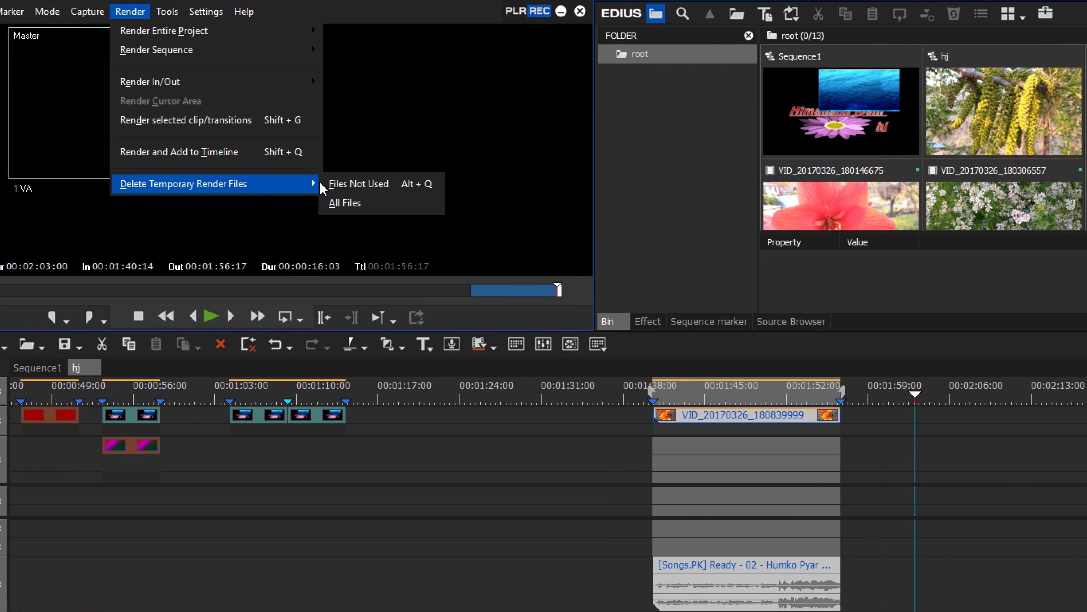
click(448, 552)
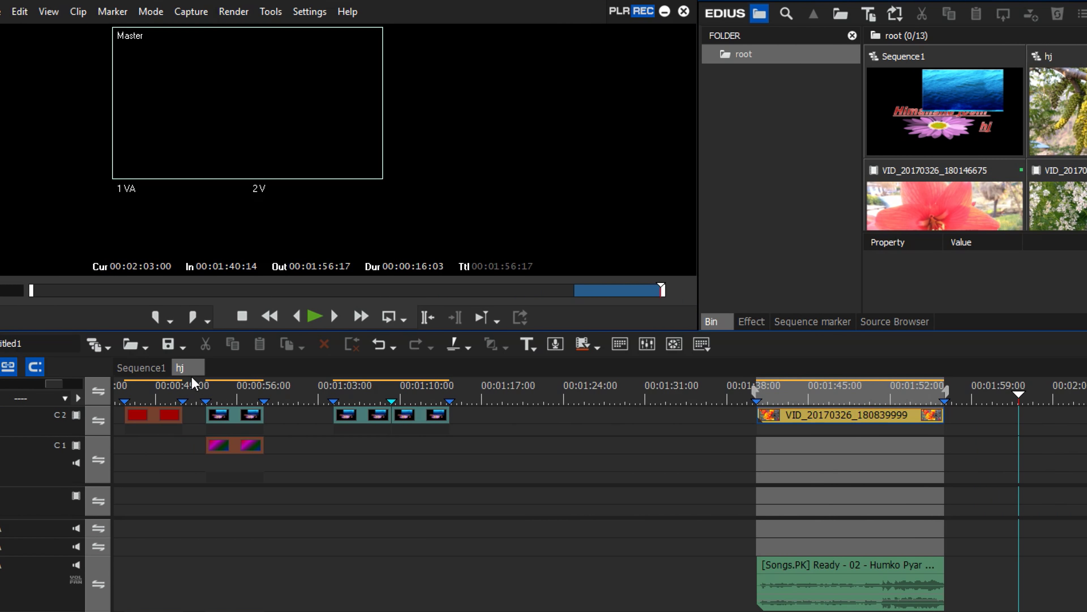
double_click(187, 366)
key(Return)
Look through the Tools commands, and open System Settings to examine the Application category and its Capture page
click(270, 12)
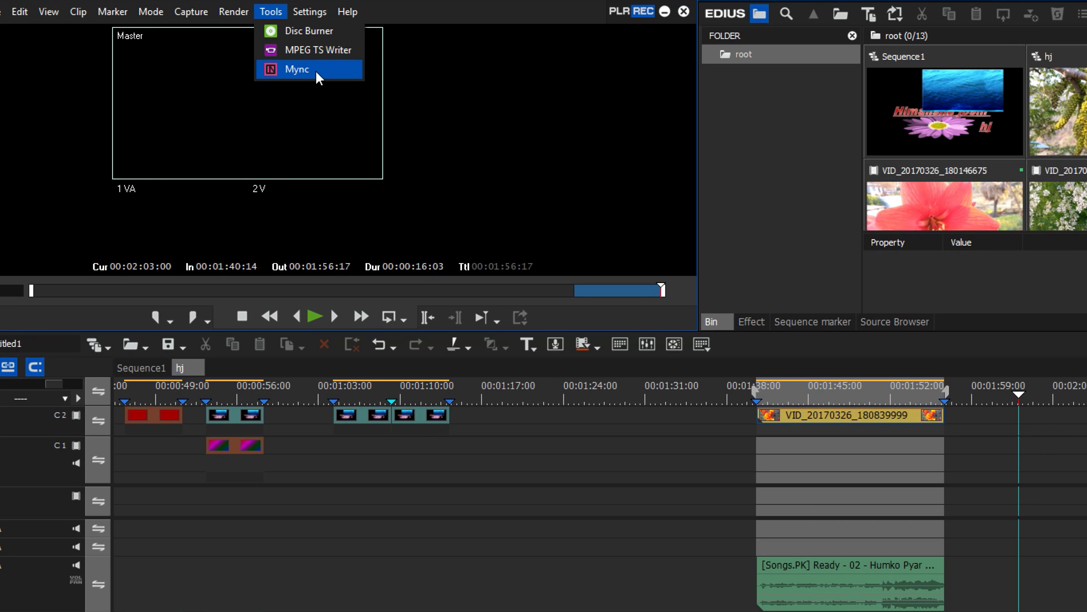
mouse_move(309, 13)
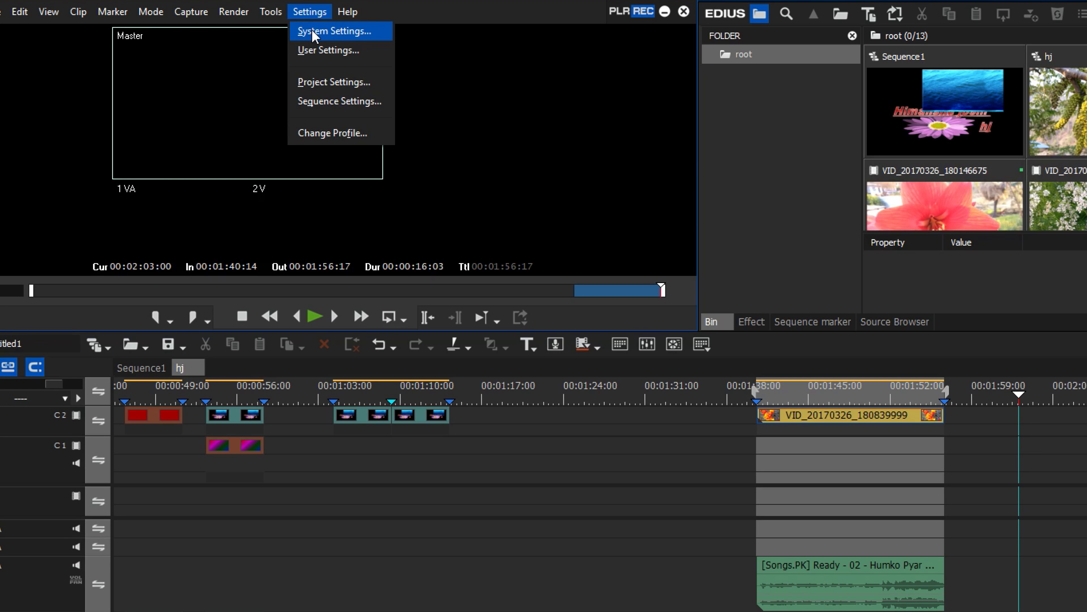
click(315, 32)
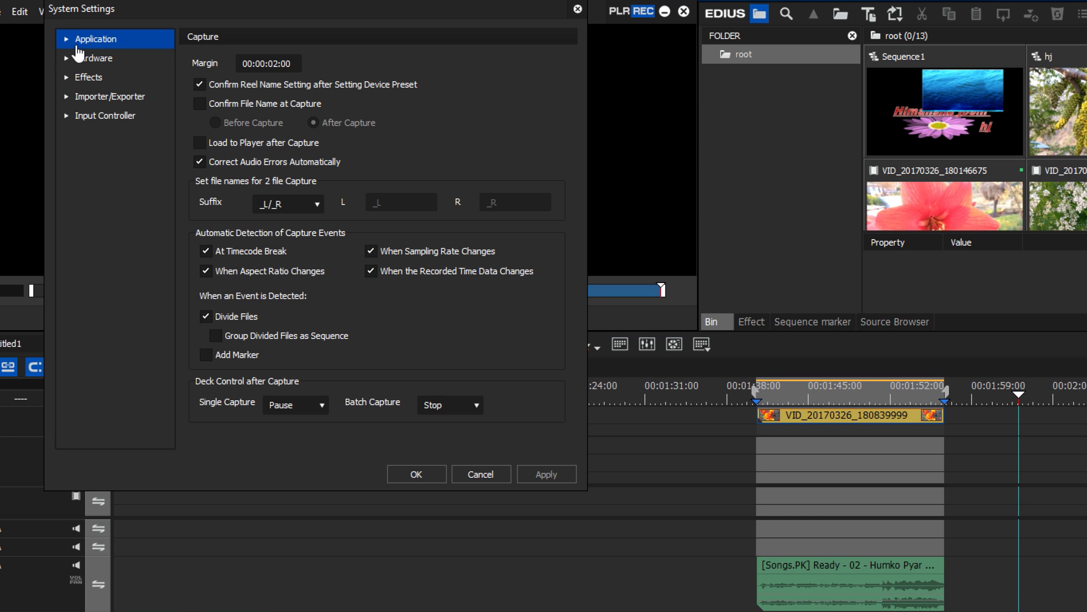
click(67, 43)
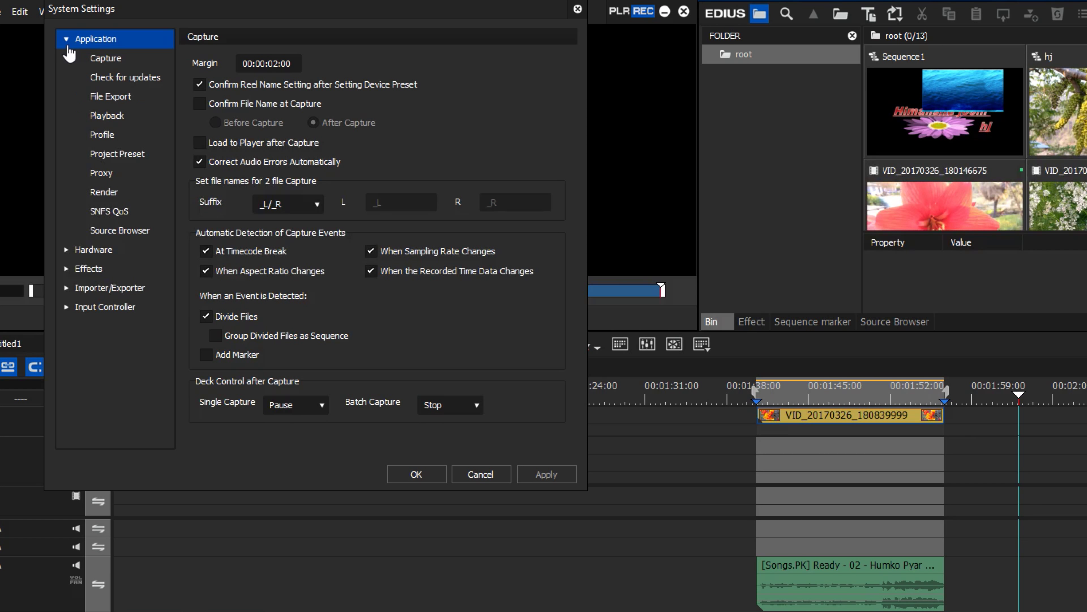
click(103, 59)
click(66, 42)
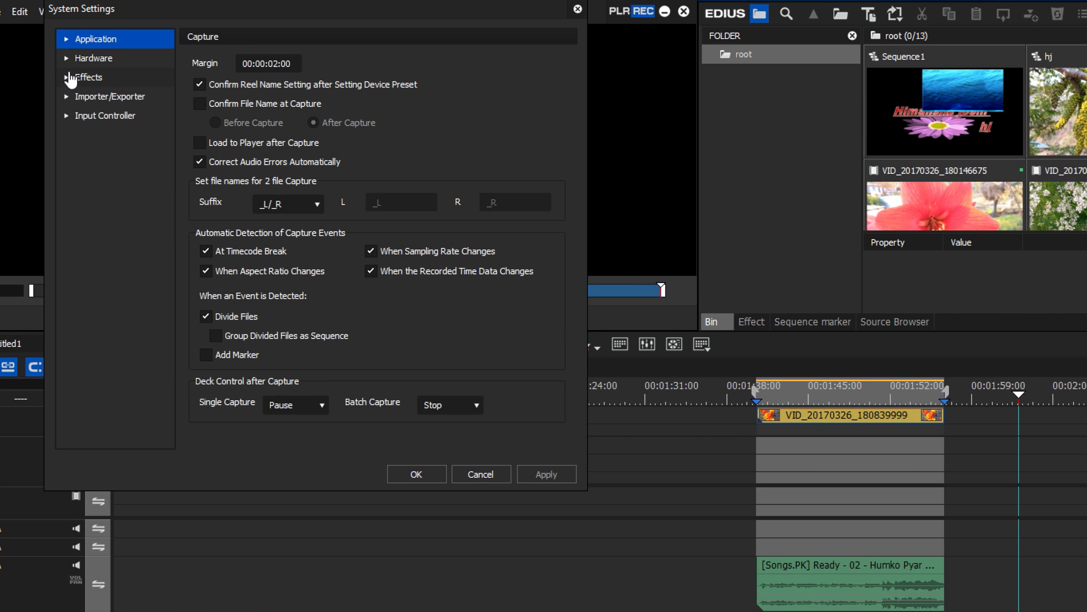
View the Device Preset and Preview Device pages of the Hardware system settings
click(67, 58)
click(108, 82)
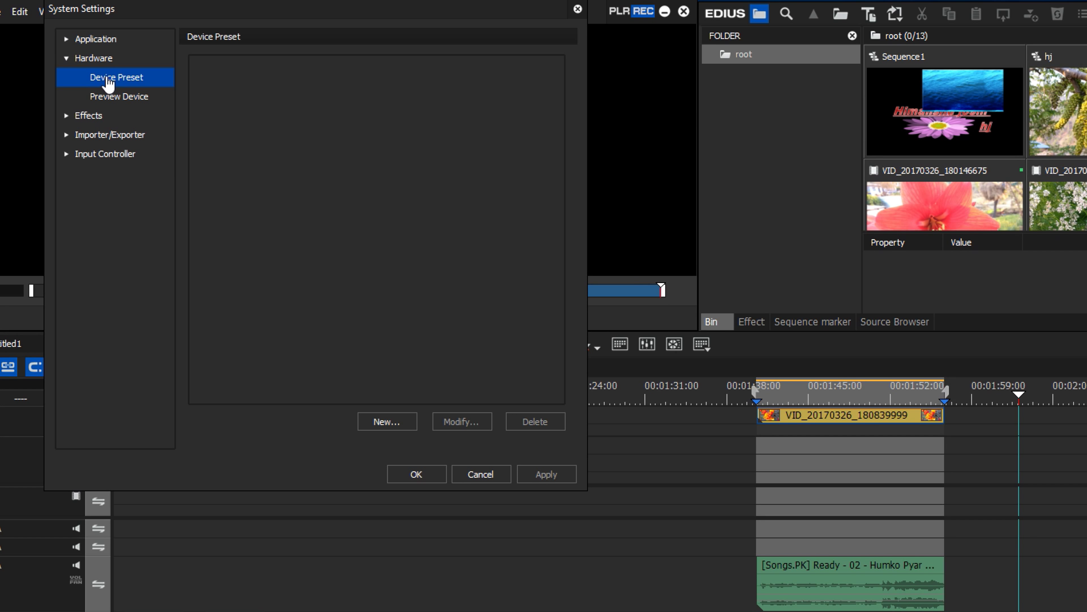
click(107, 102)
Look through the Effects system settings, including After Effects Plug-in Bridge and Primary Color Correction
click(87, 121)
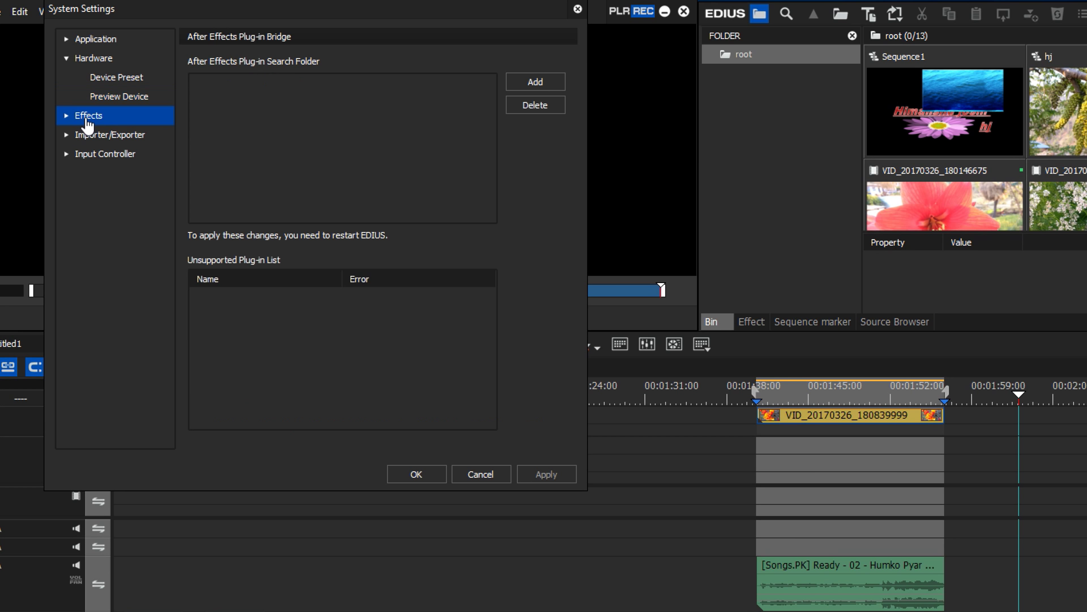
click(66, 117)
click(92, 134)
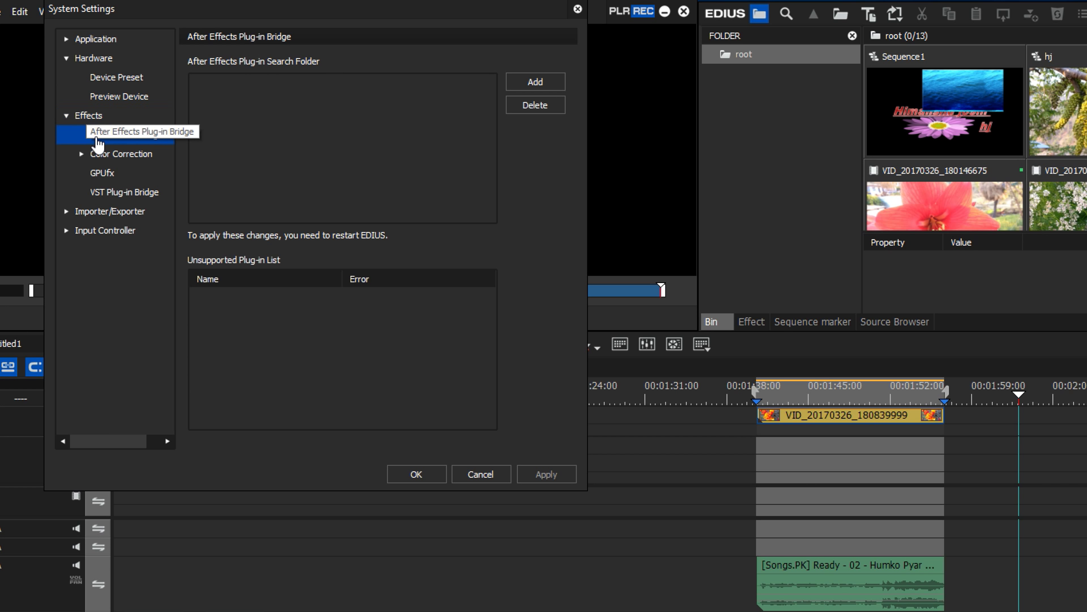
click(116, 156)
click(81, 155)
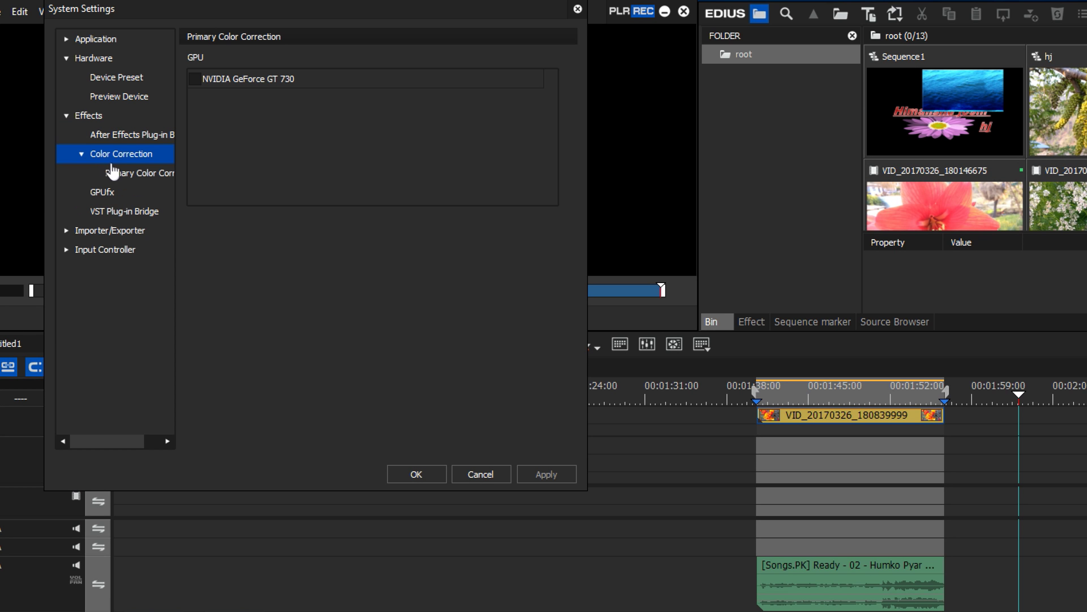
click(115, 172)
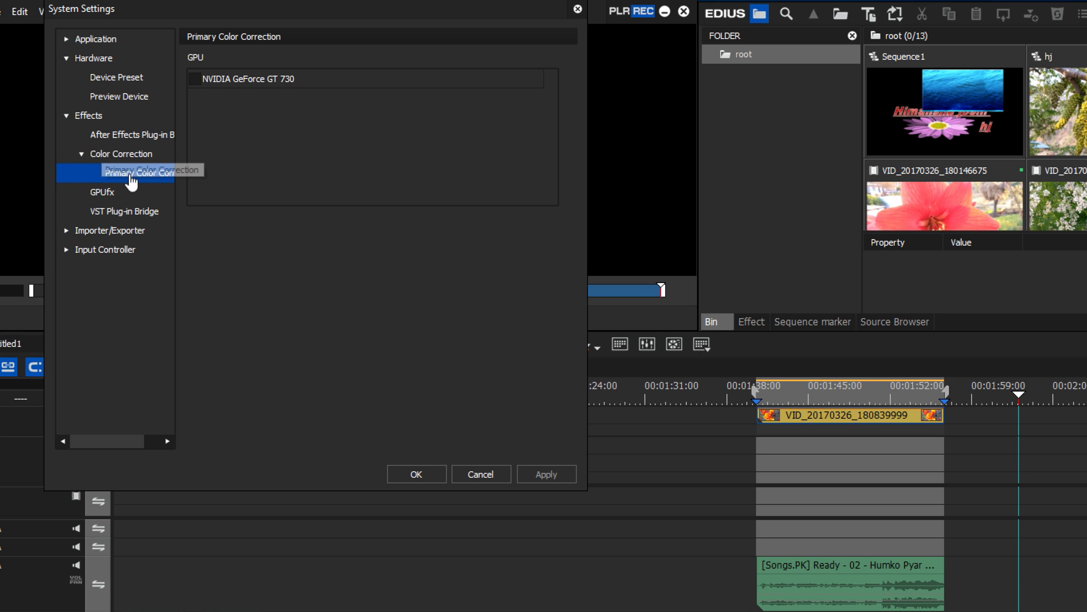
Try to add a search folder in the After Effects Plug-in Bridge settings
click(124, 135)
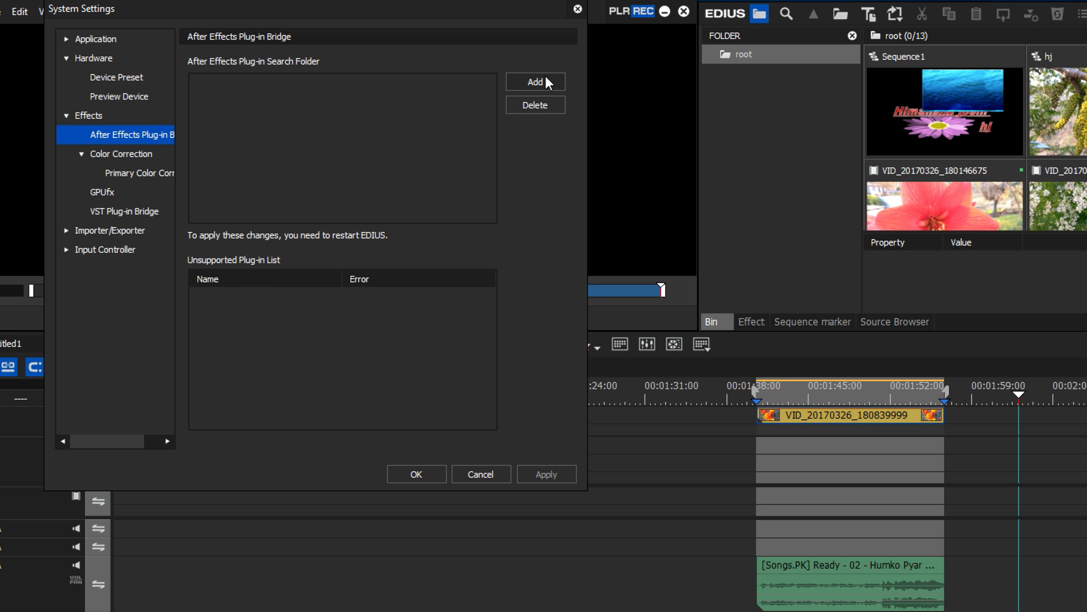
click(548, 83)
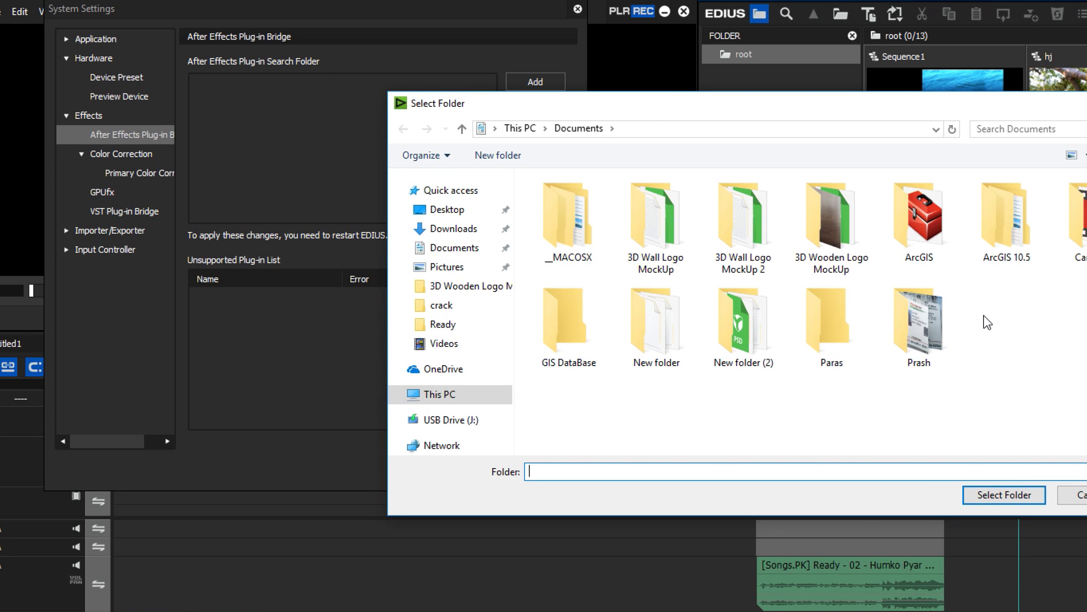
click(1004, 495)
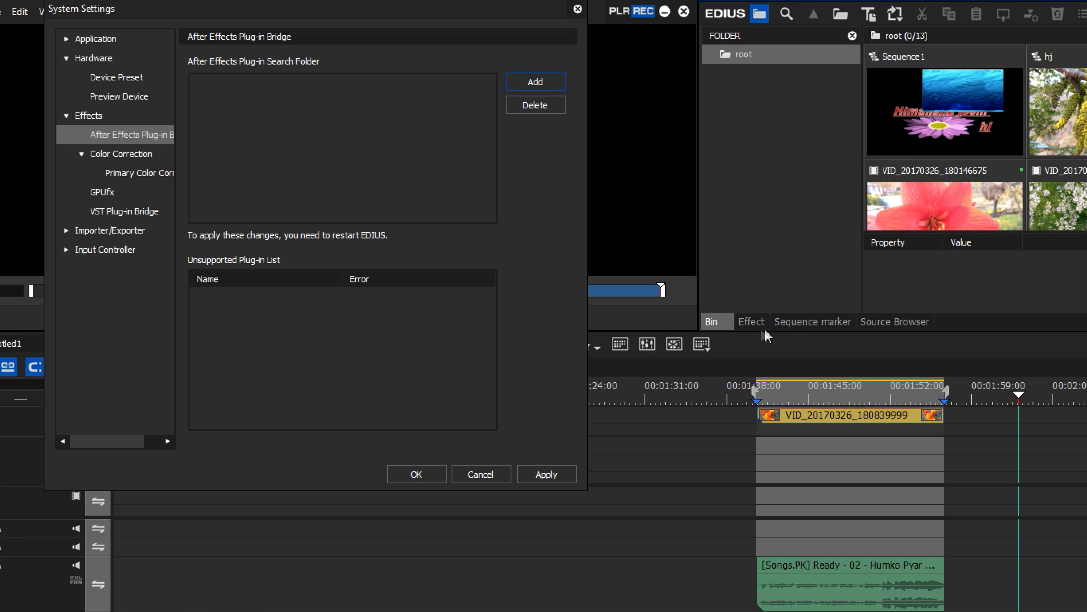
View the GPUfx and VST Plug-in Bridge settings, including the folder selection for adding VST plug-ins
click(121, 154)
click(123, 195)
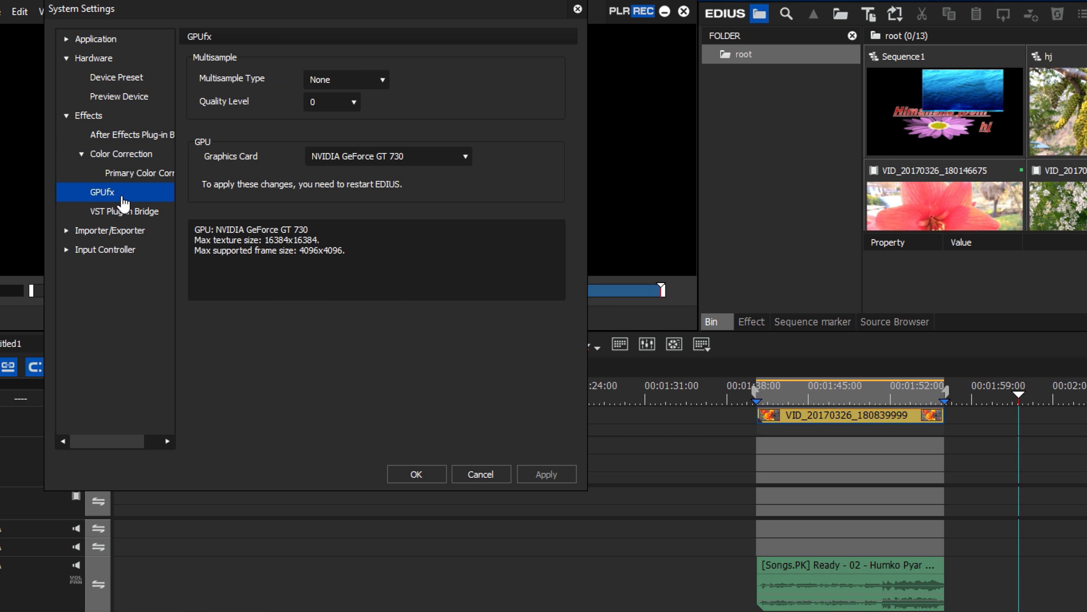
click(122, 214)
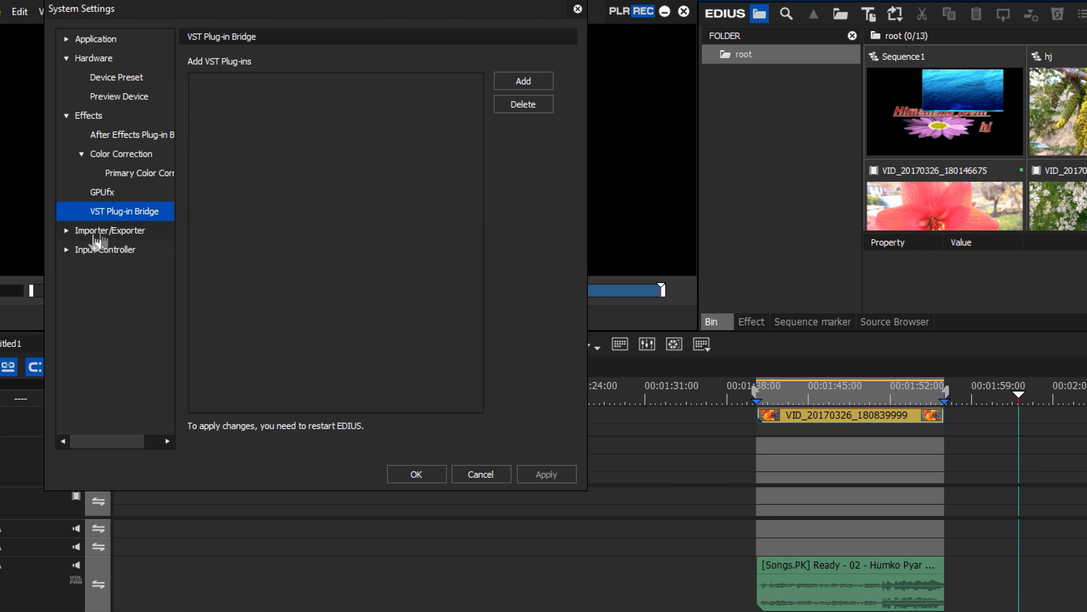
click(67, 232)
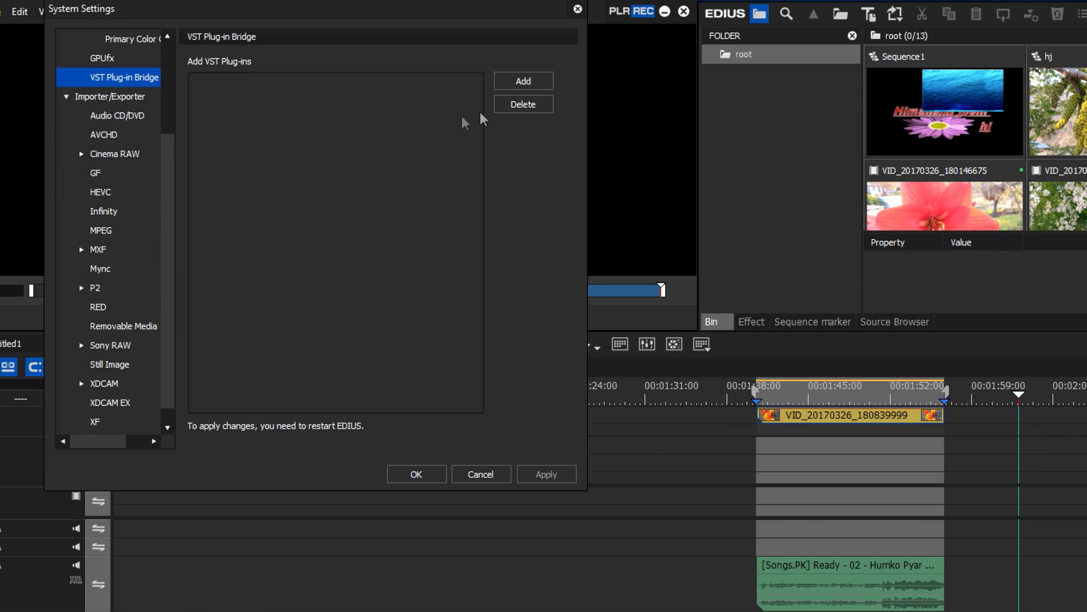
click(524, 81)
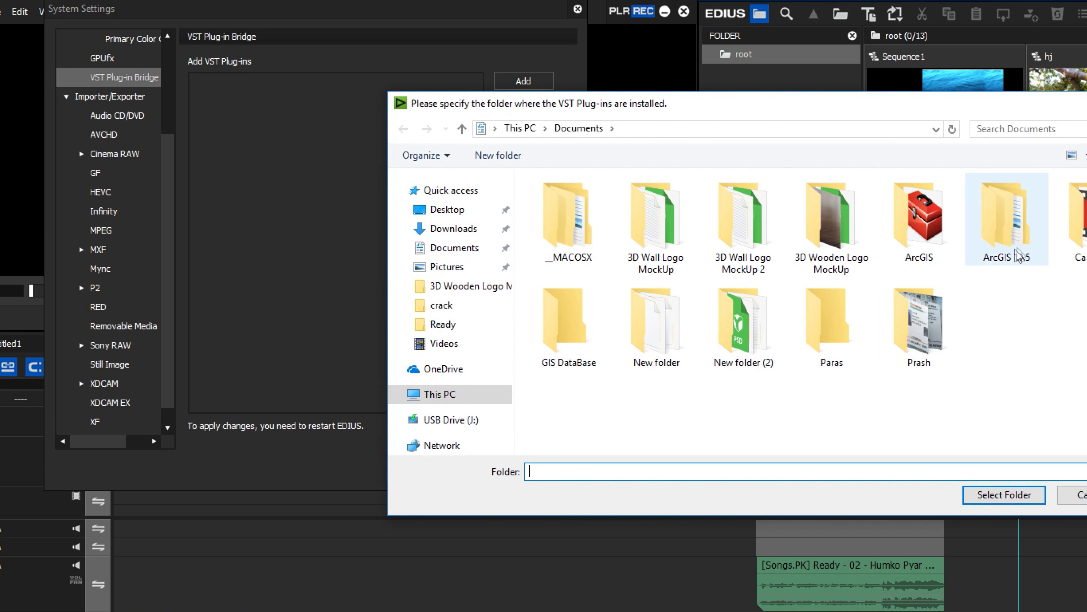
click(1072, 495)
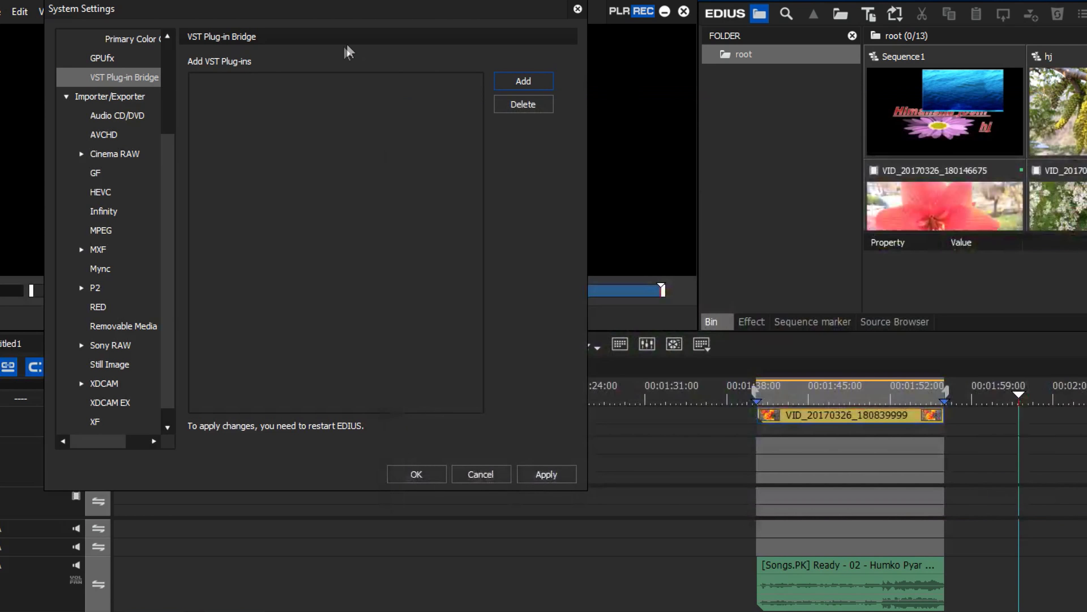
Examine the list of formats in the Importer/Exporter system settings and collapse the category
scroll(145, 224, down, 1)
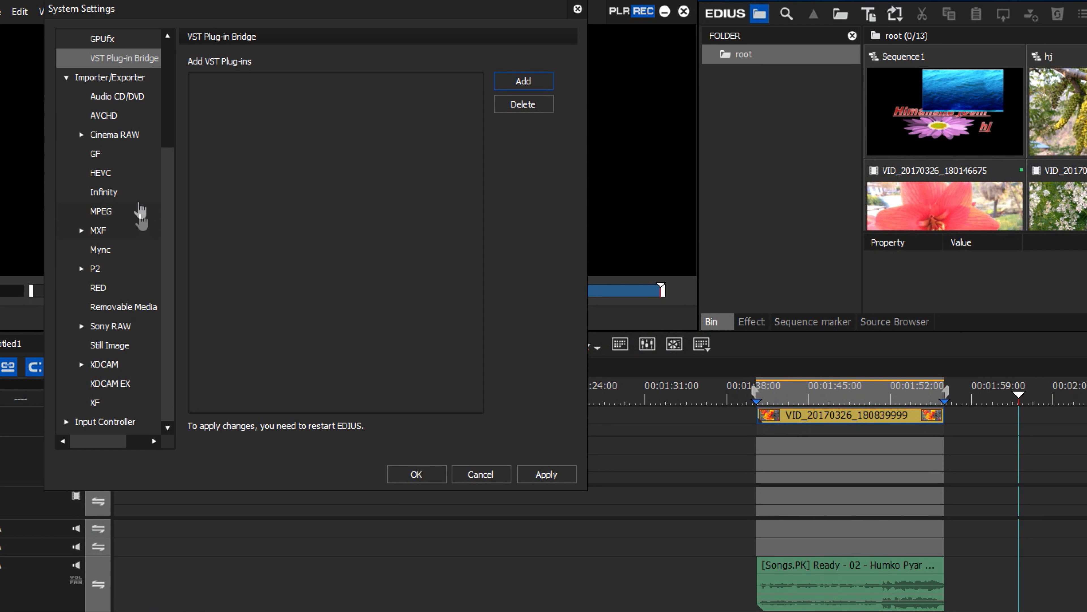
click(67, 77)
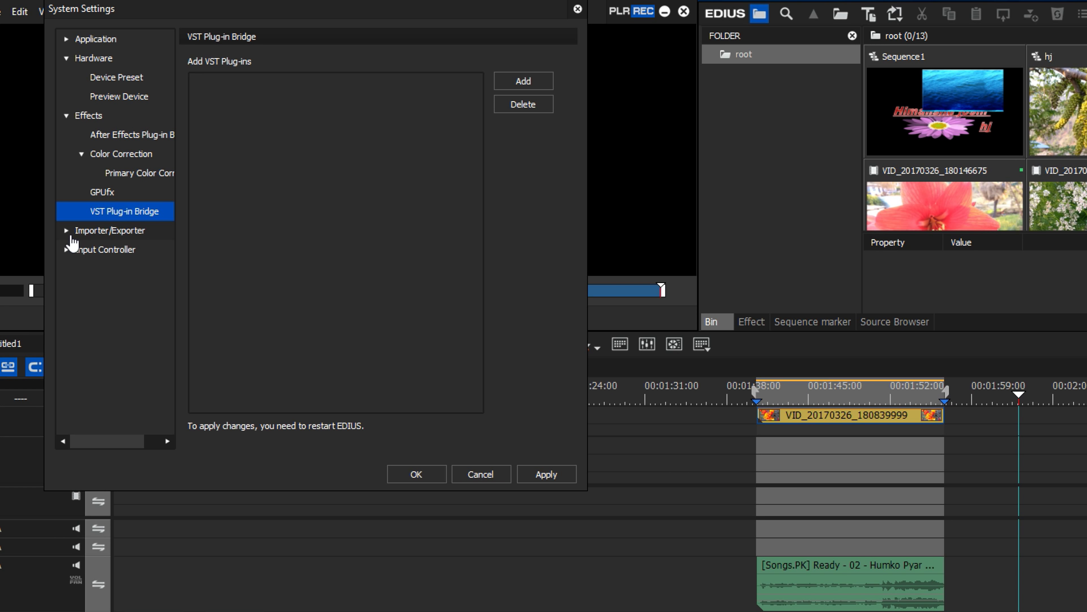
click(68, 233)
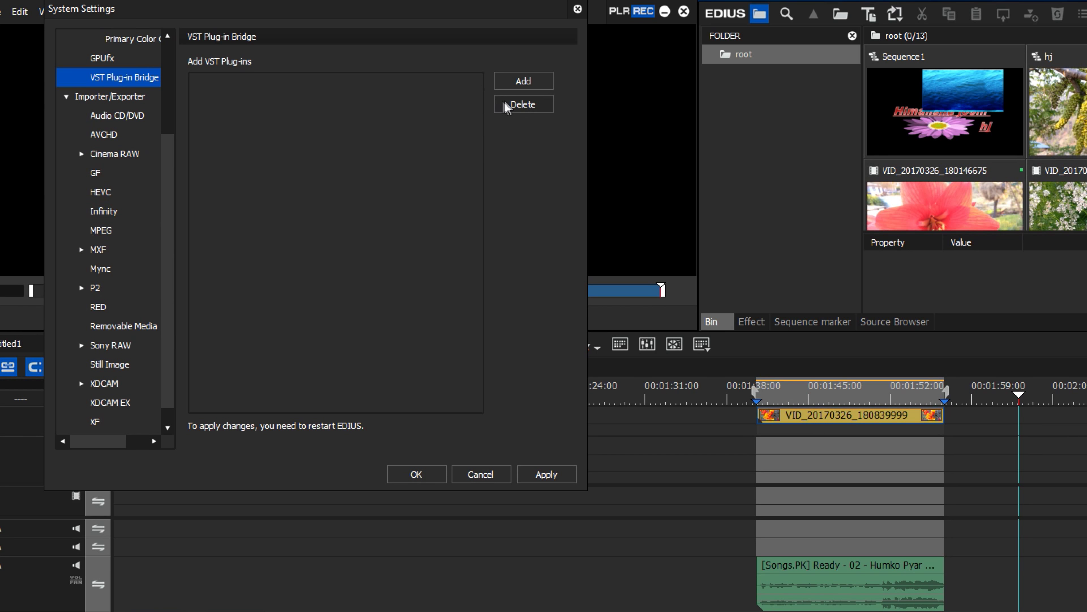
click(67, 97)
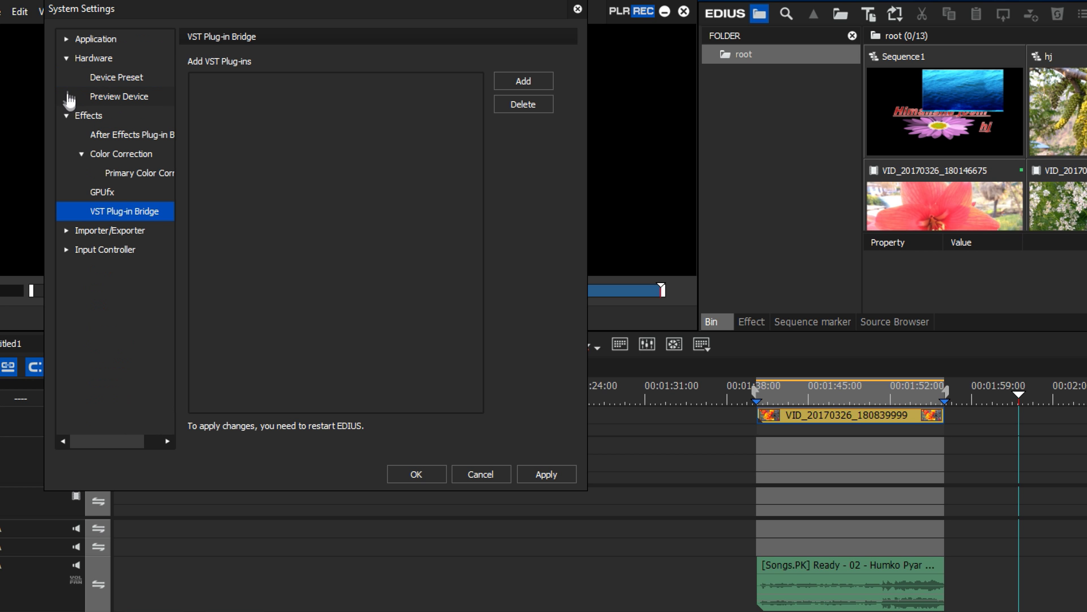
View the Fader and Jog Device pages under Input Controller, and close System Settings without applying changes
click(66, 251)
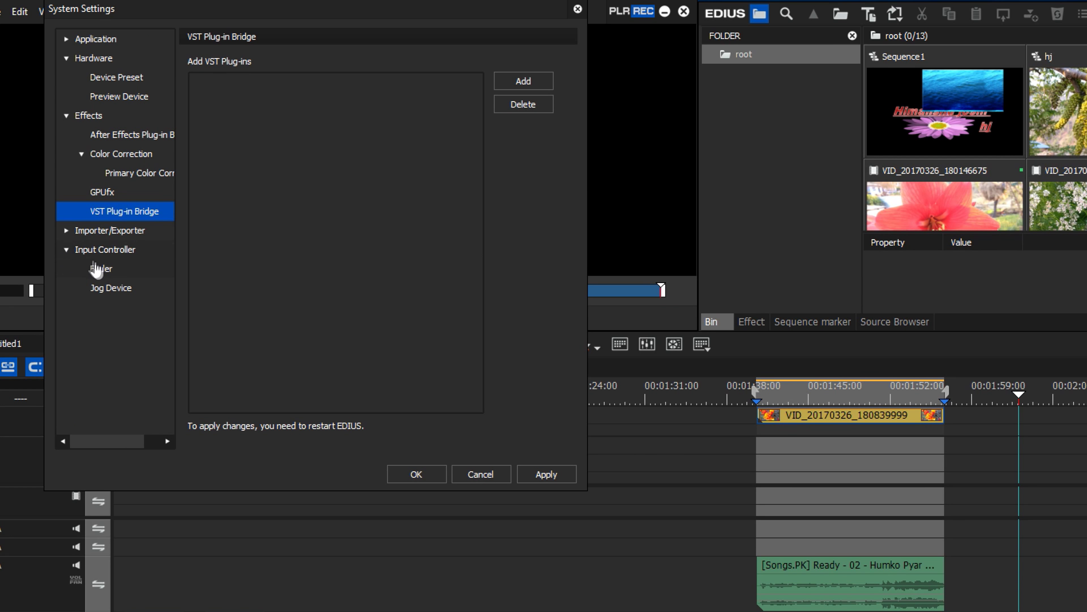
click(107, 270)
click(114, 291)
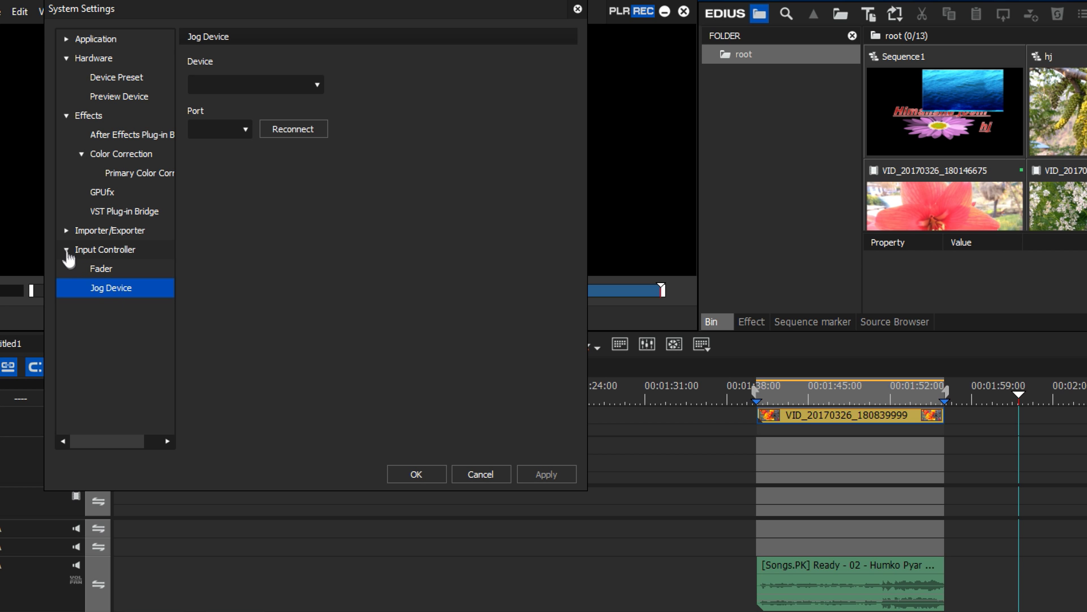
click(66, 250)
click(66, 115)
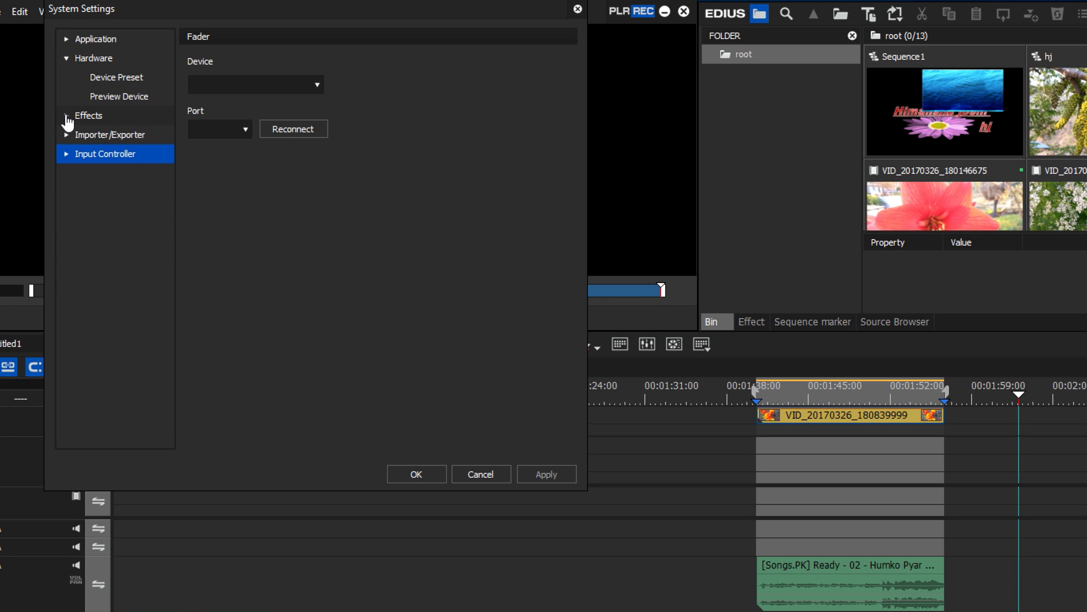
click(67, 59)
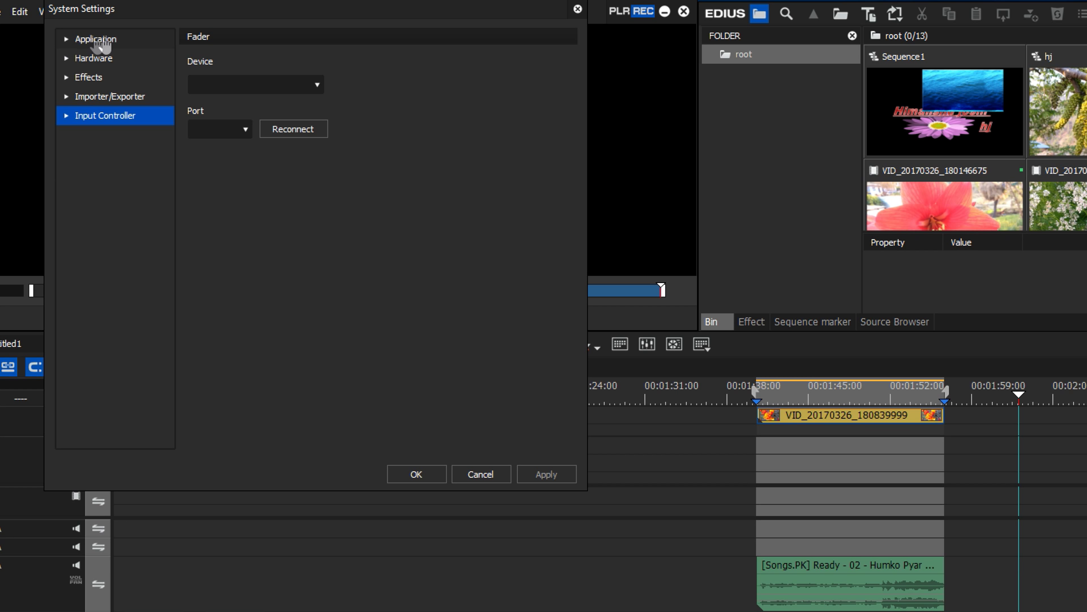
click(480, 474)
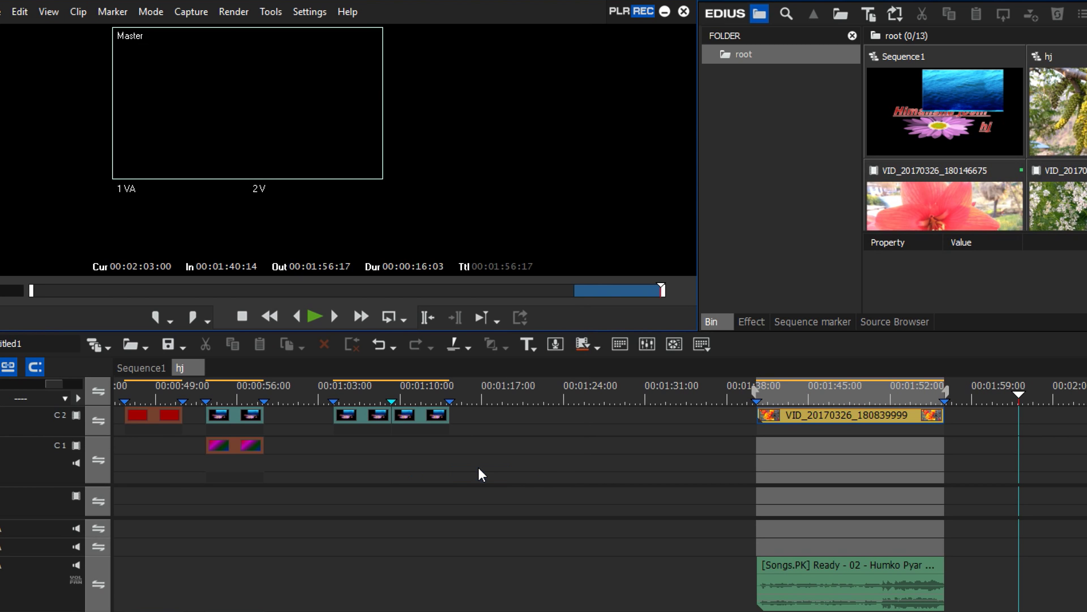
Open User Settings to view its categories and the Background Job page, and cancel the dialog
click(315, 12)
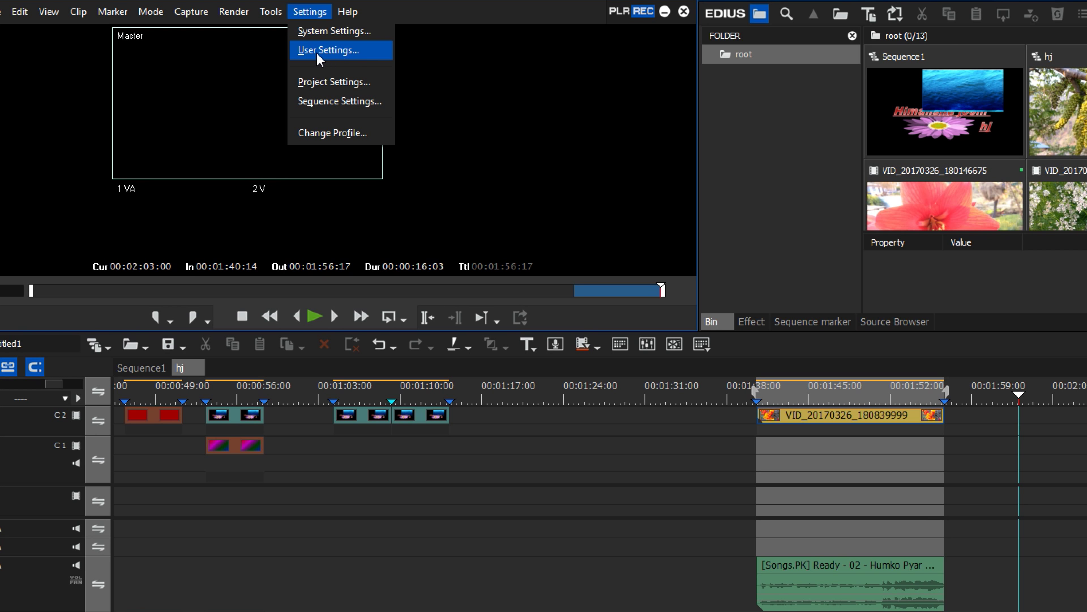
click(335, 55)
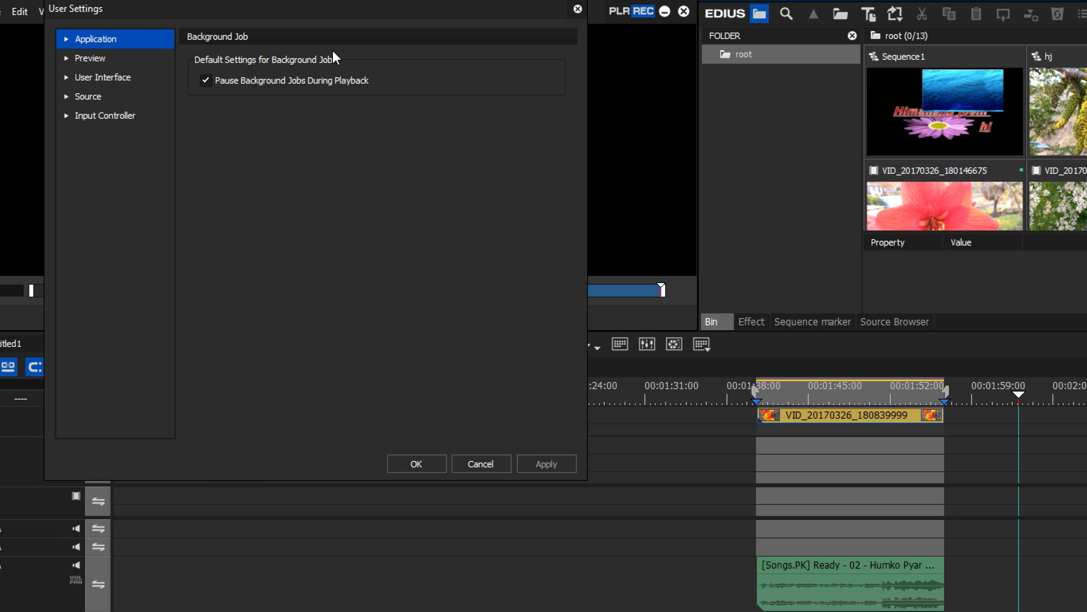
click(480, 465)
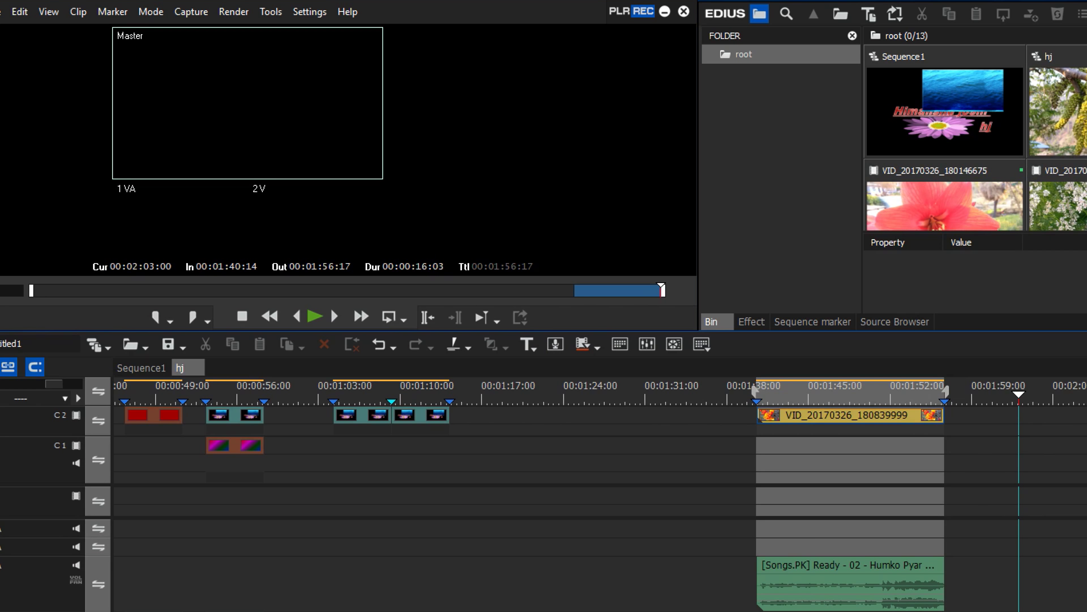
Return from Multicam Mode to Normal Mode
scroll(188, 428, left, 5)
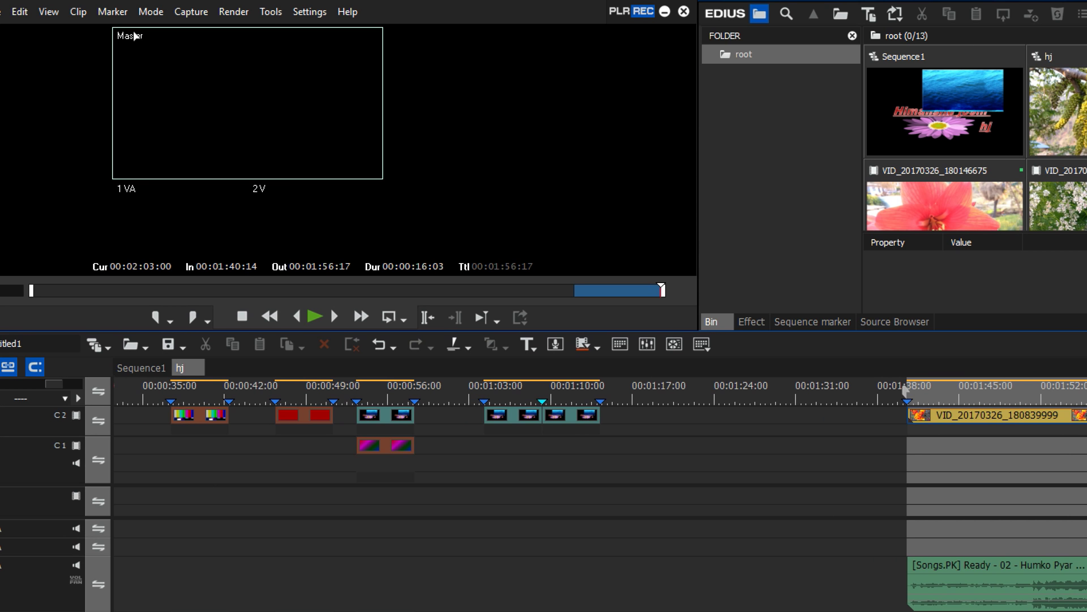
click(167, 15)
click(192, 37)
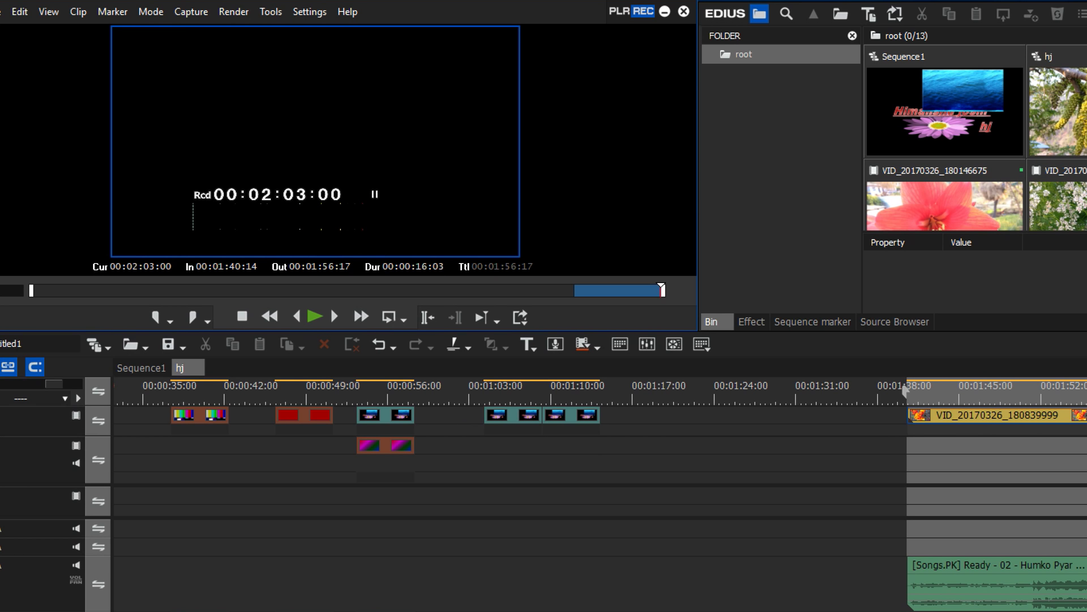
Move the last two clips of the opening timeline group, together with their audio, about 5 seconds to the right
key(Home)
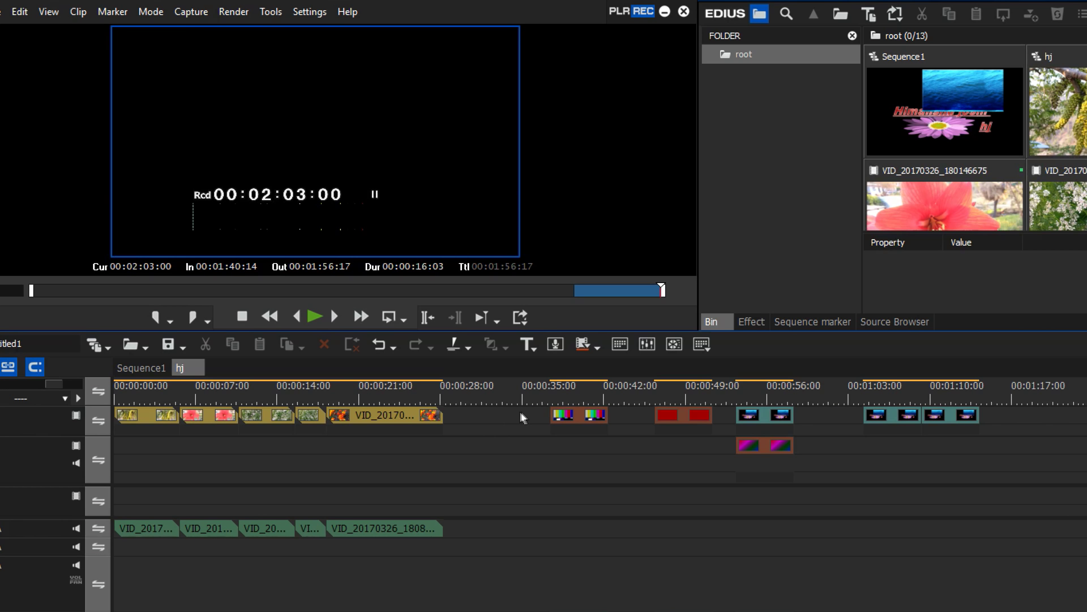
drag(495, 415, 304, 596)
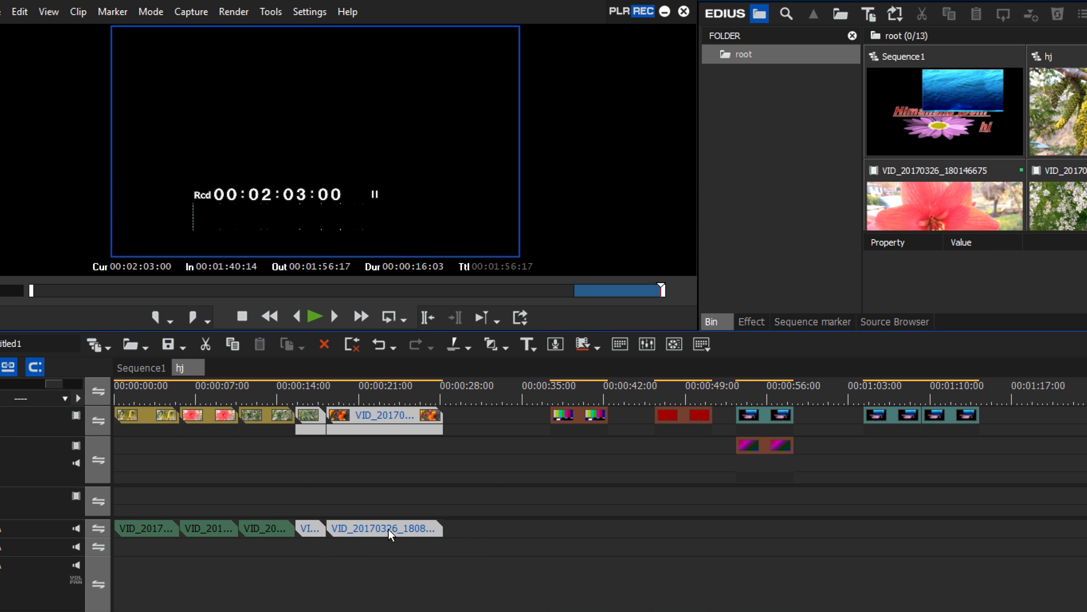
drag(394, 529, 412, 501)
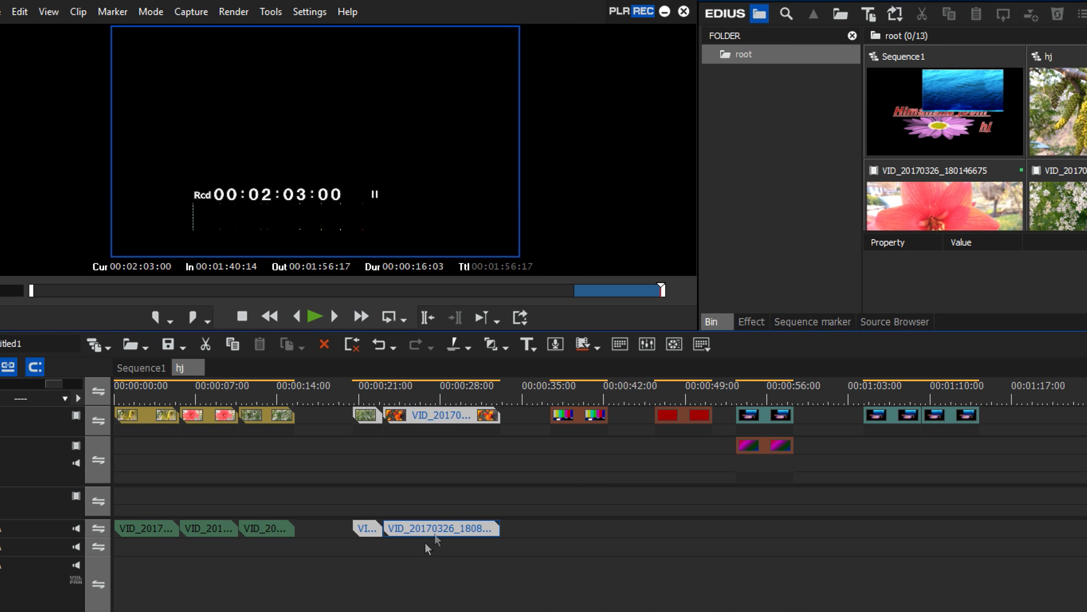
Play the timeline across the cut between the two moved video clips
click(372, 389)
key(space)
key(space)
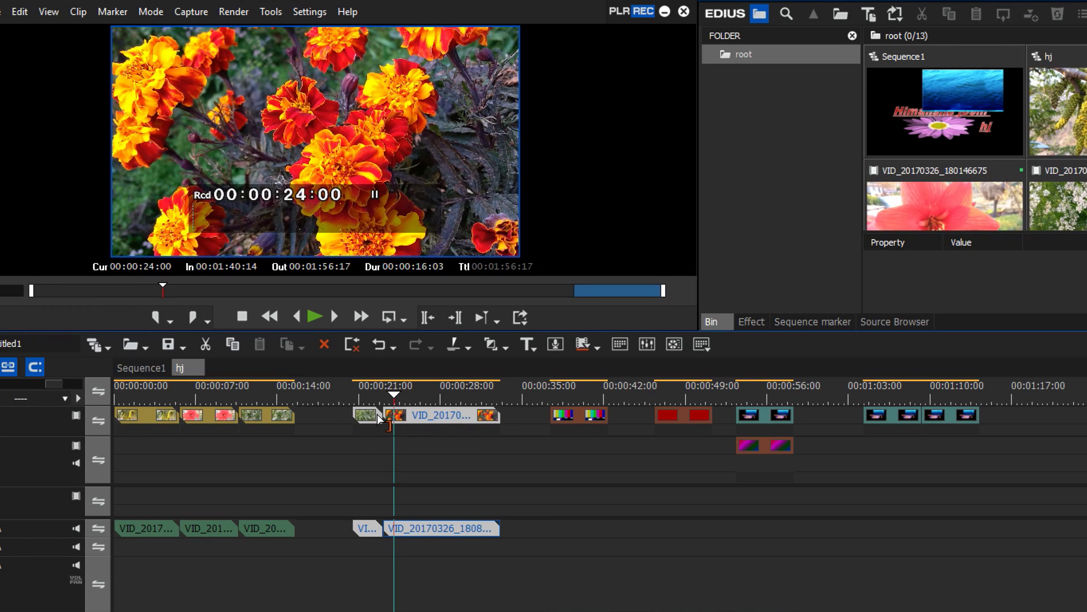
Show the 2D transitions in the effect library
click(732, 327)
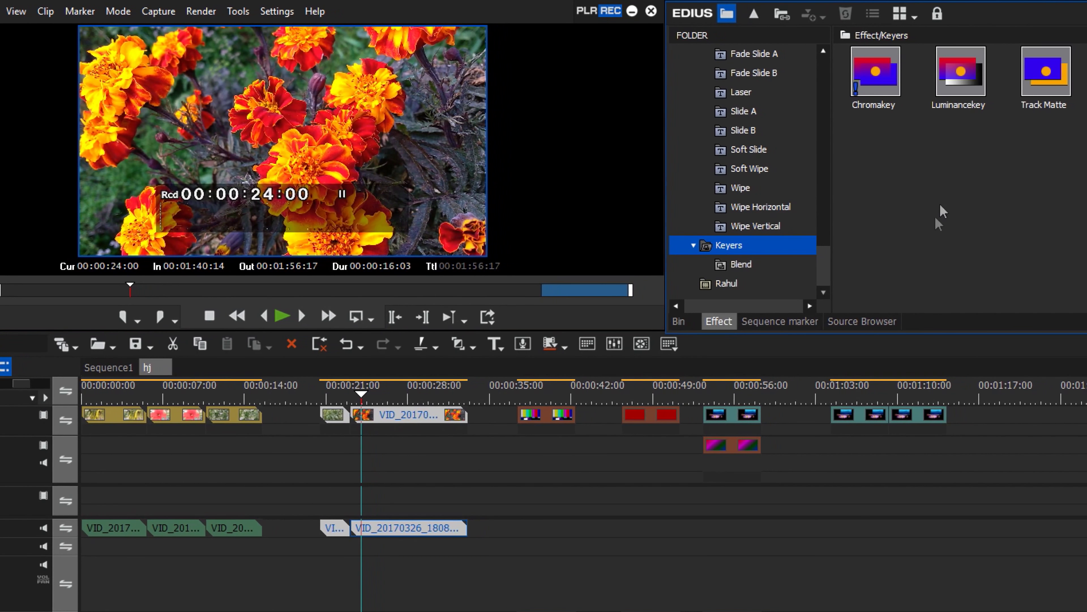
drag(831, 243, 845, 69)
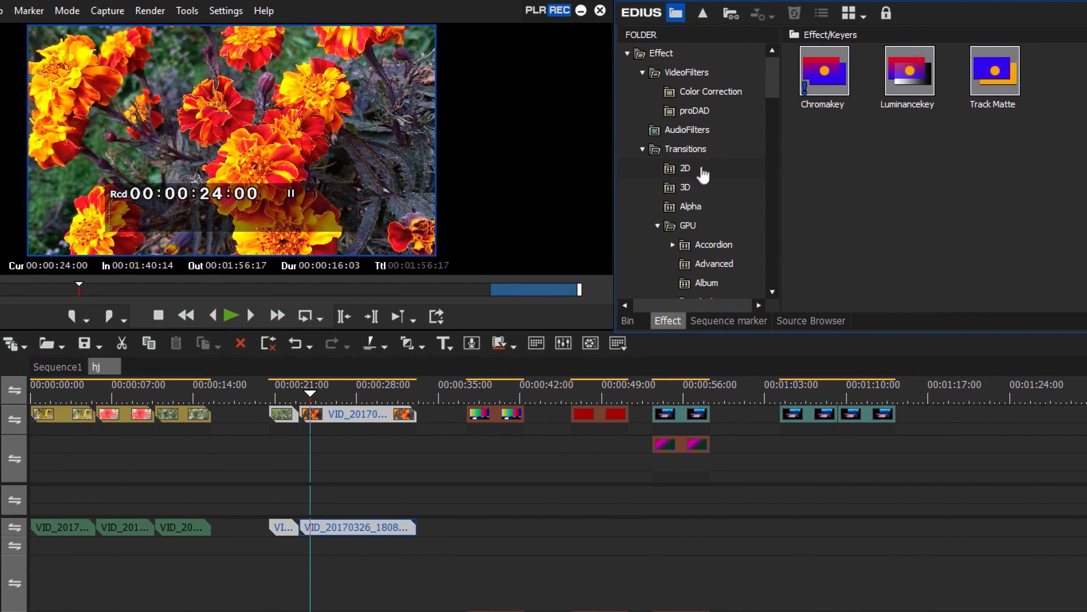
scroll(710, 278, down, 1)
scroll(679, 278, up, 1)
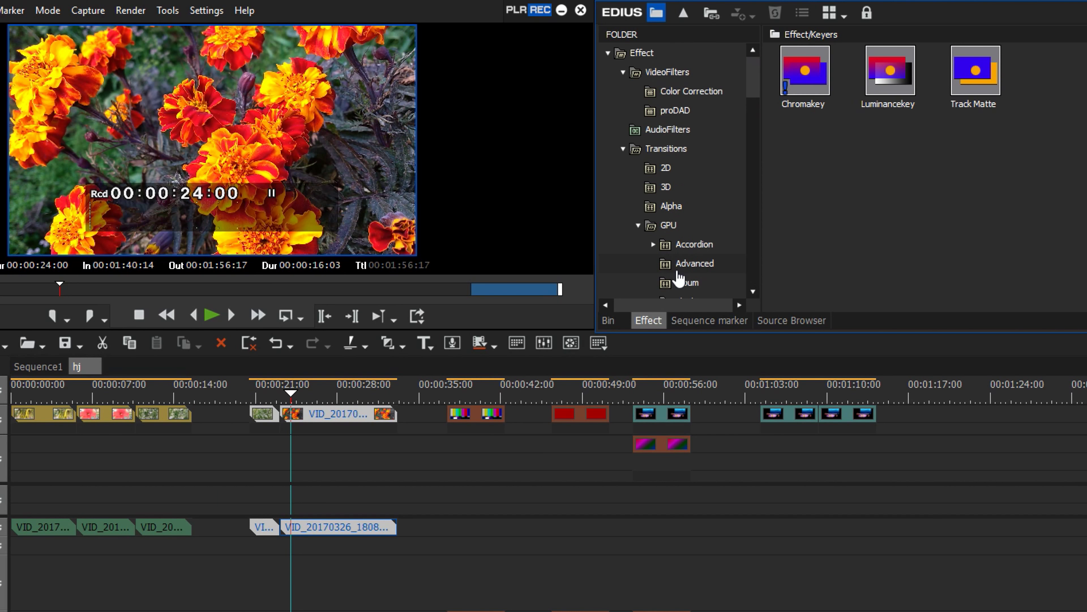
click(680, 171)
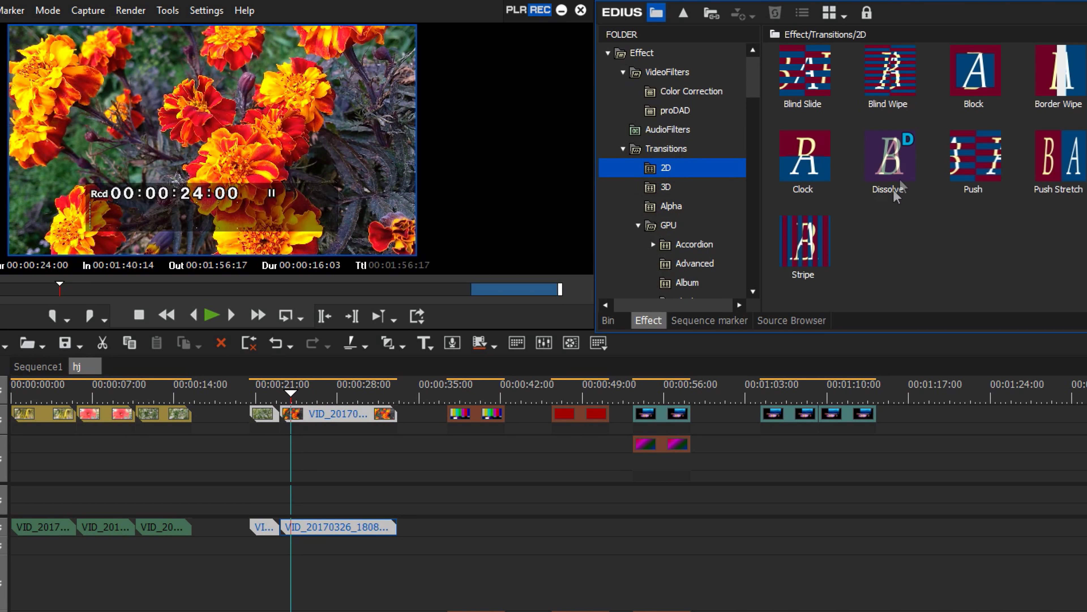
Try the Dissolve transition on the cut between the two moved clips, and undo it
drag(879, 167, 274, 416)
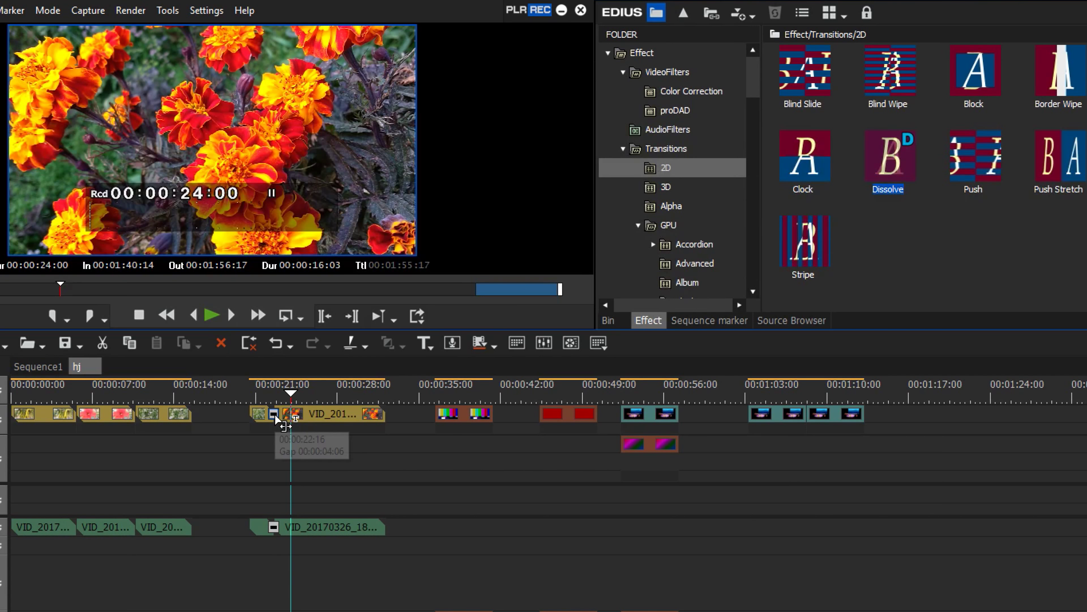
drag(276, 422, 280, 428)
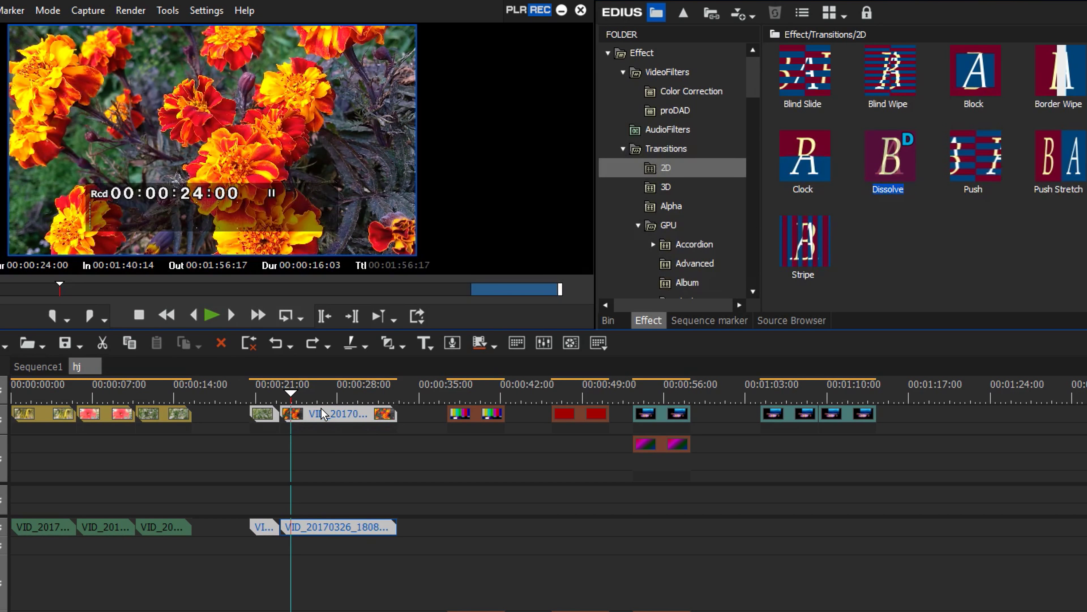
Enable Extend Clips when Applying Transition/Cross Fade in the Timeline user settings, and try Dissolve on the cut between the moved clips again
click(209, 11)
click(218, 49)
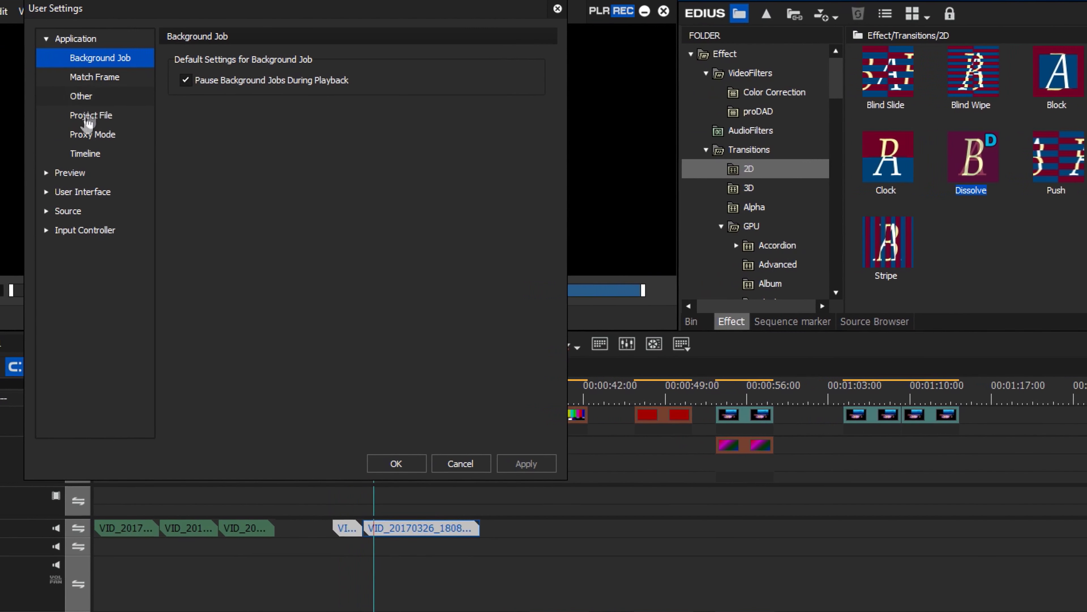
click(107, 157)
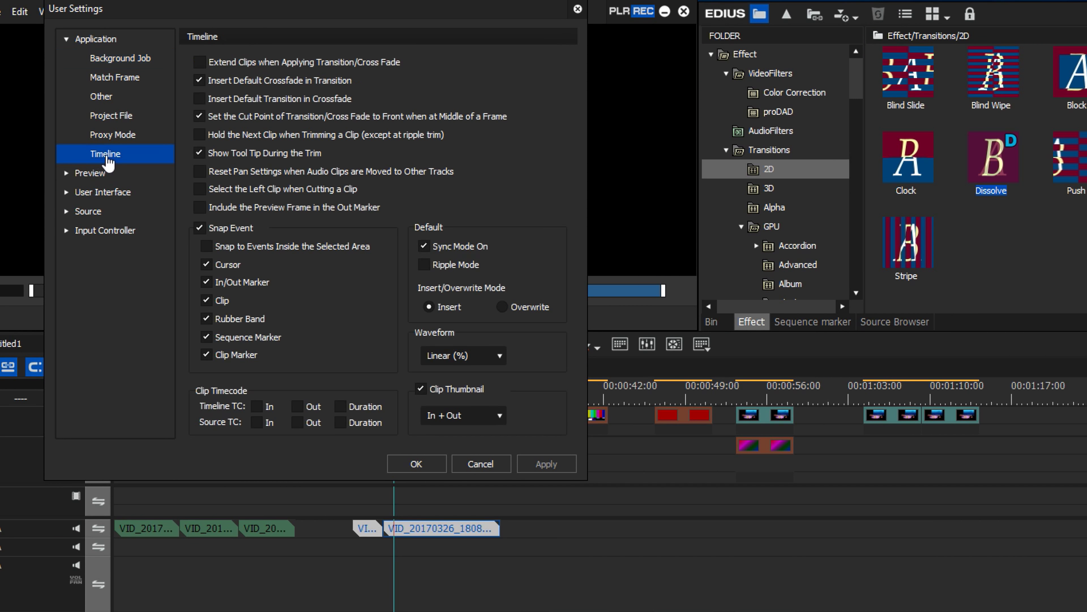
click(199, 62)
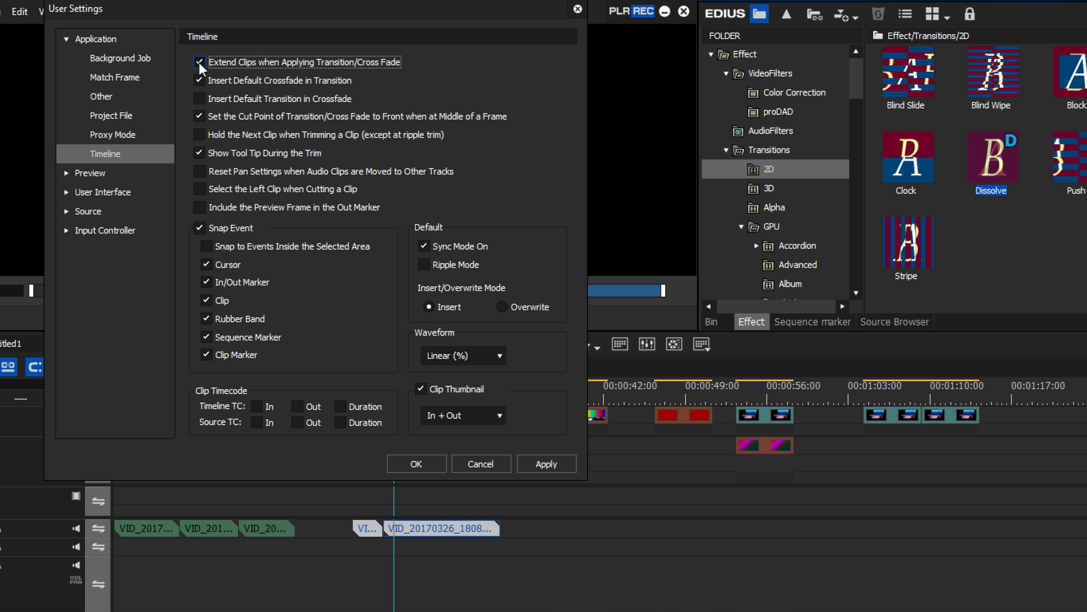
click(199, 64)
click(207, 61)
click(533, 468)
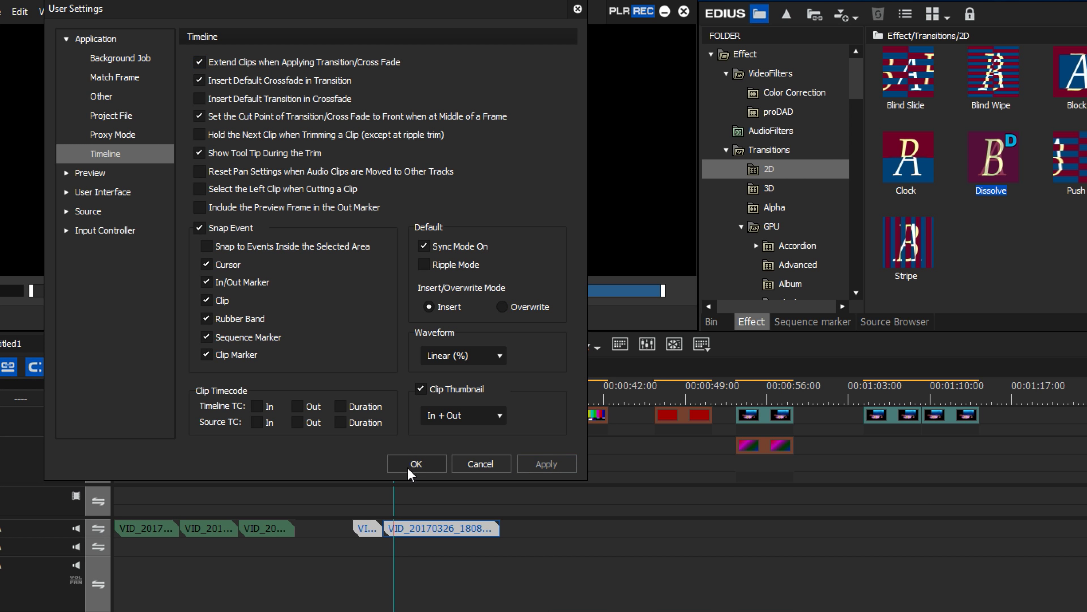
click(407, 467)
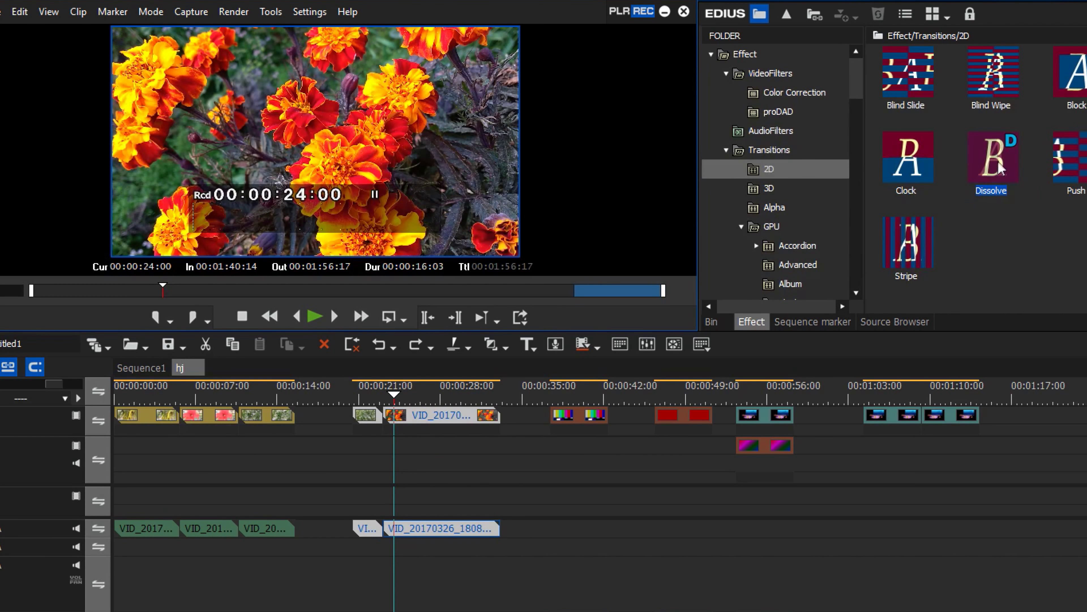
drag(998, 168, 388, 417)
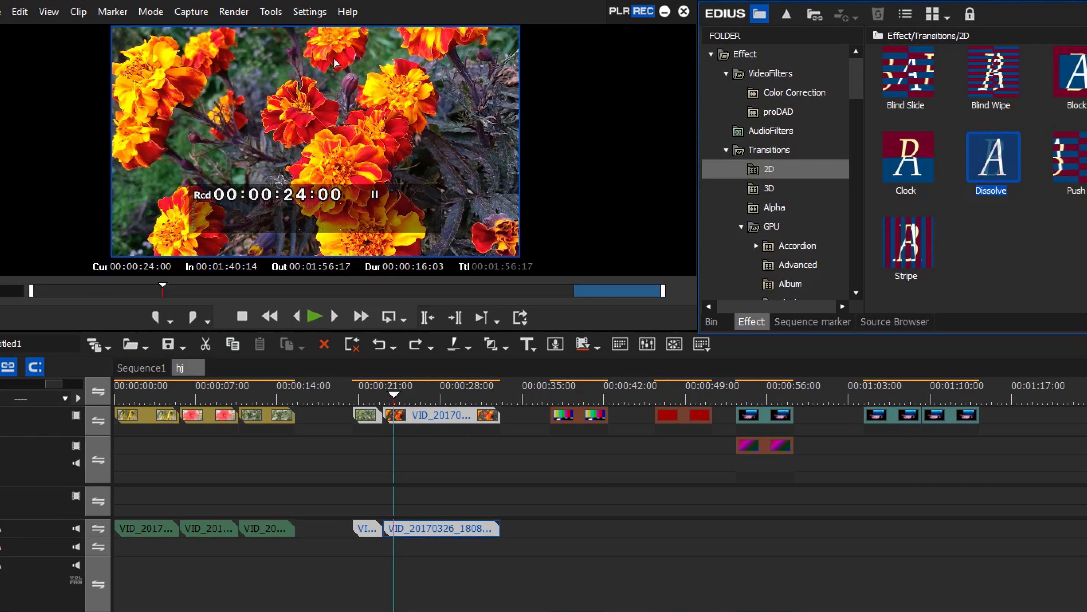
Turn off Extend Clips when Applying Transition/Cross Fade in the Timeline user settings and apply the change
click(309, 11)
click(324, 53)
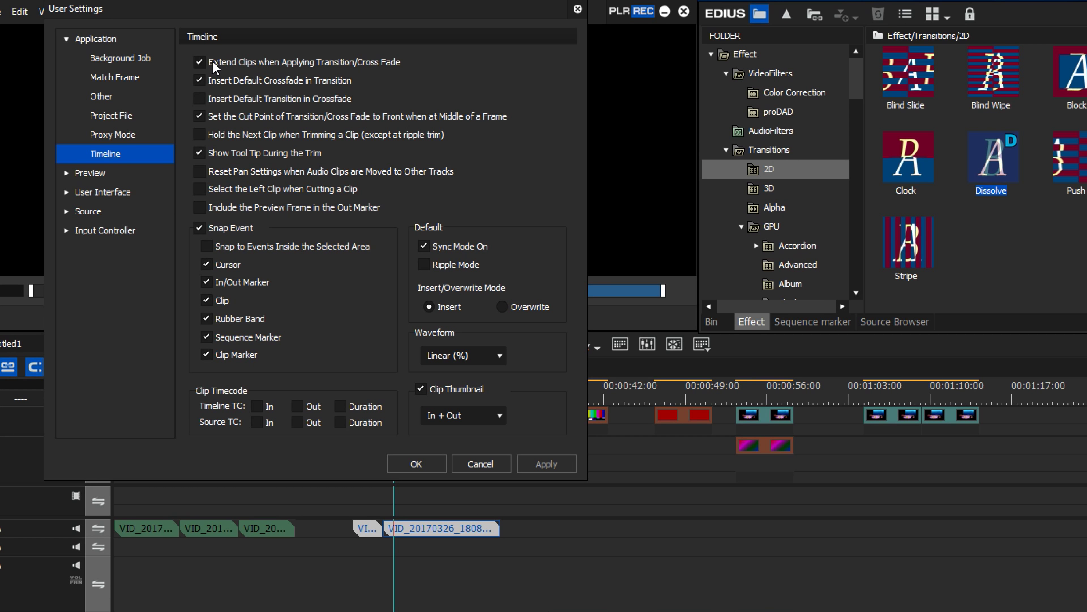
click(199, 62)
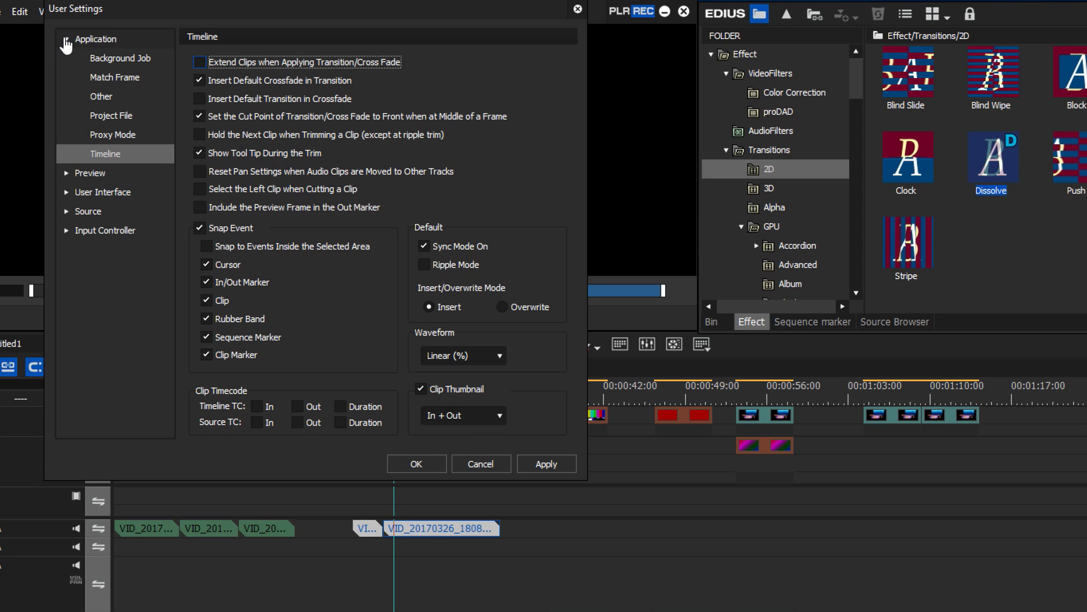
click(66, 40)
click(67, 40)
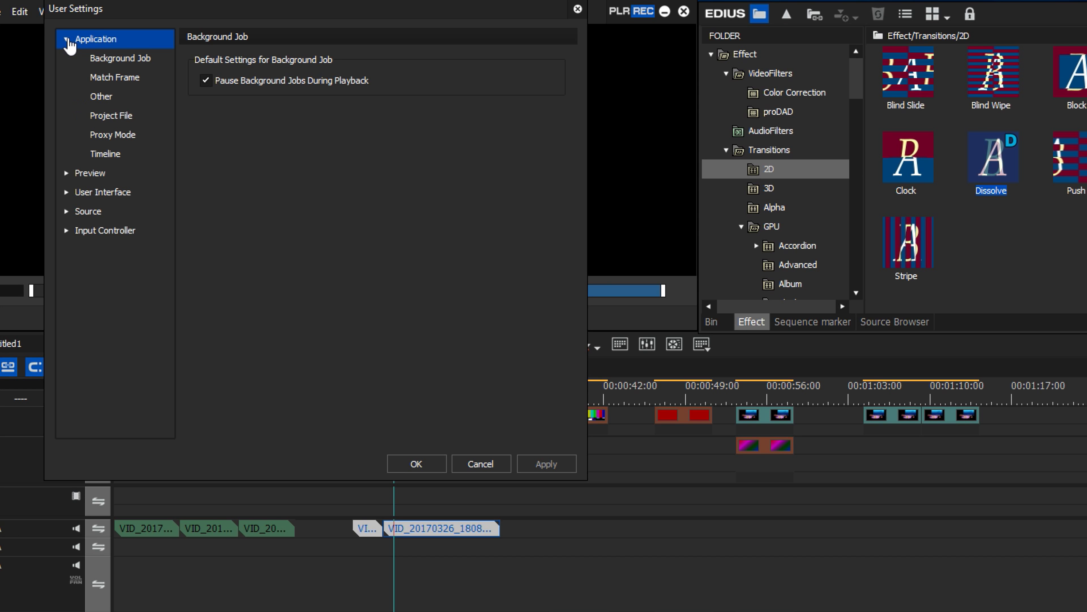
click(103, 155)
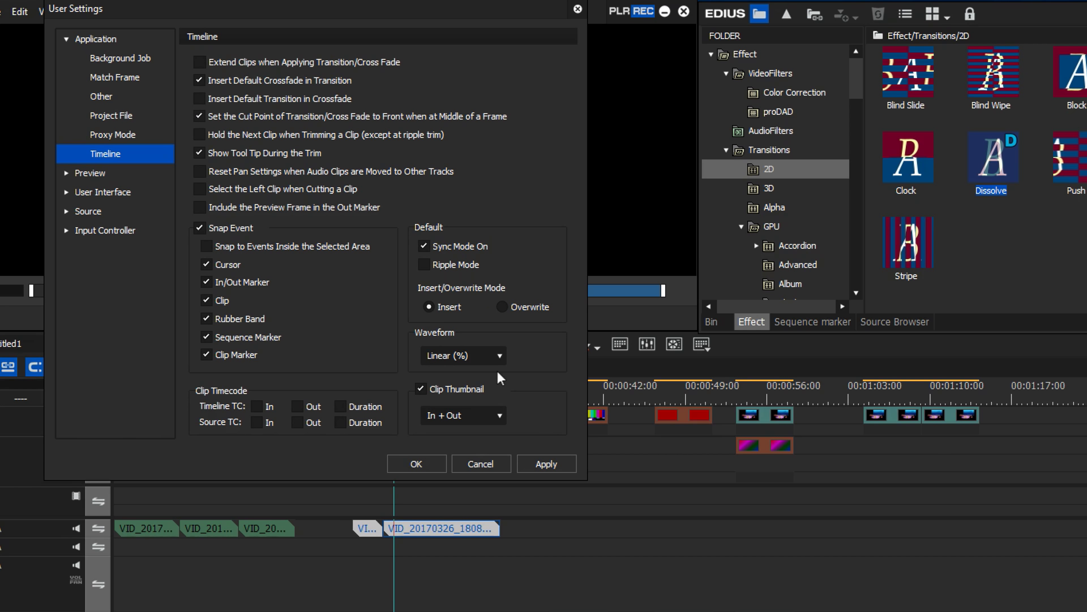
click(531, 470)
click(416, 464)
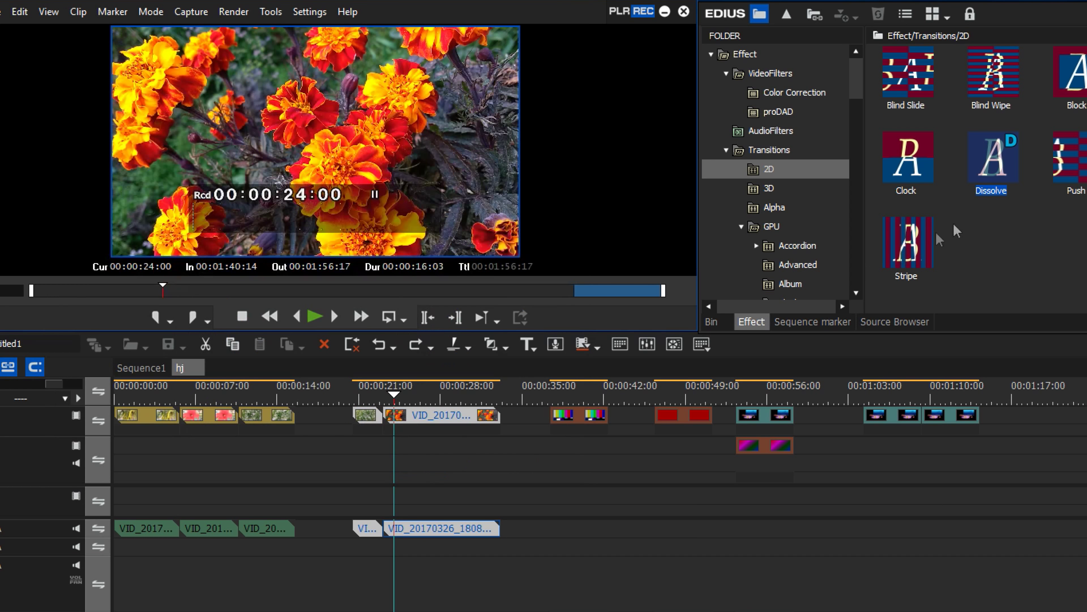
Apply Dissolve to the cut between the two moved clips, replace it with the Clock transition, and preview each
drag(992, 165, 384, 412)
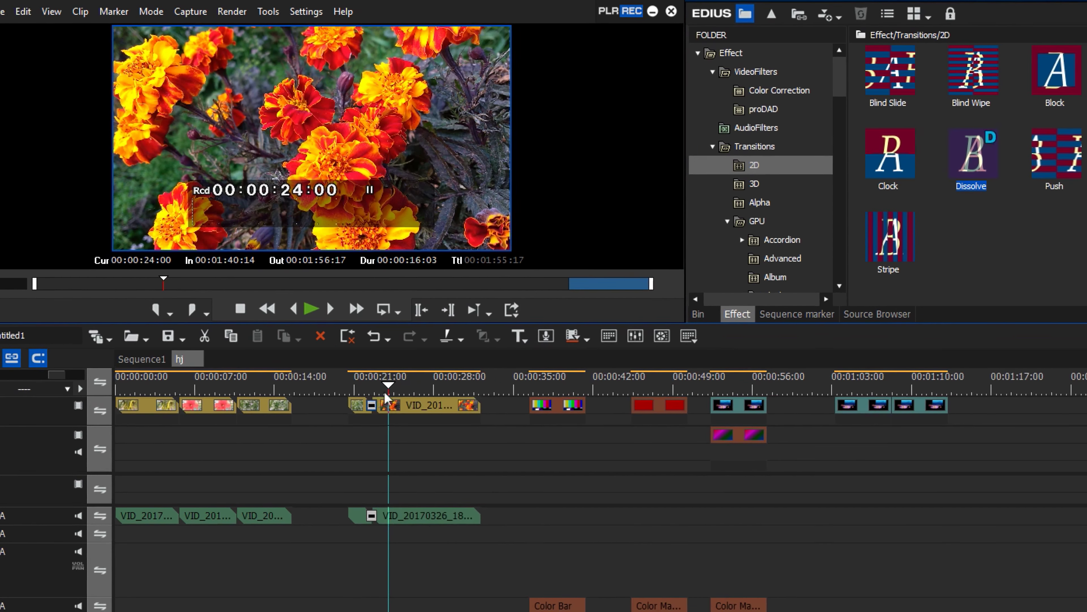
key(slash)
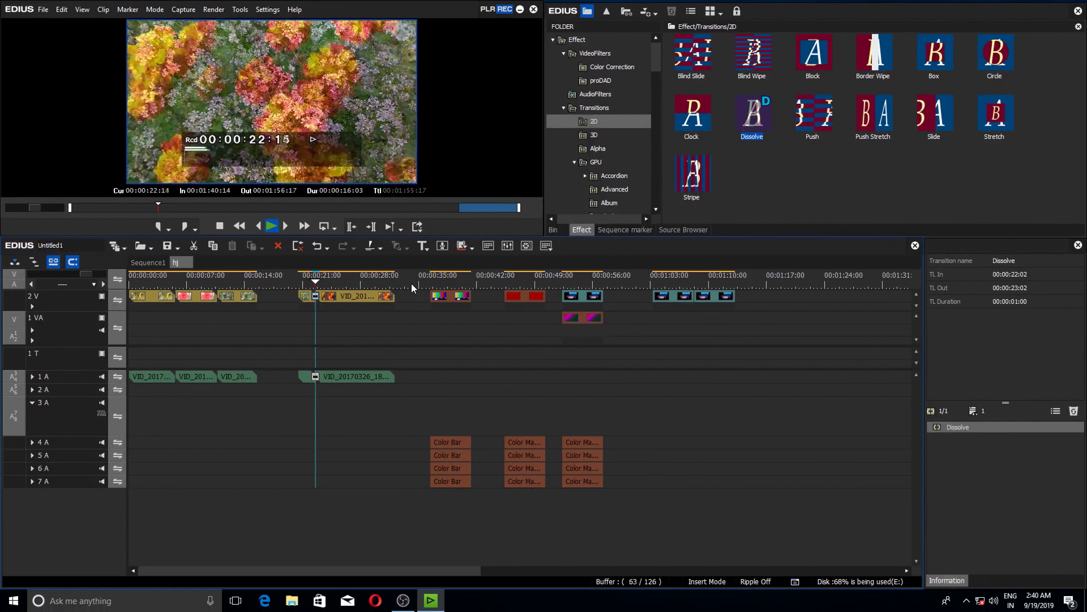
drag(697, 116, 316, 296)
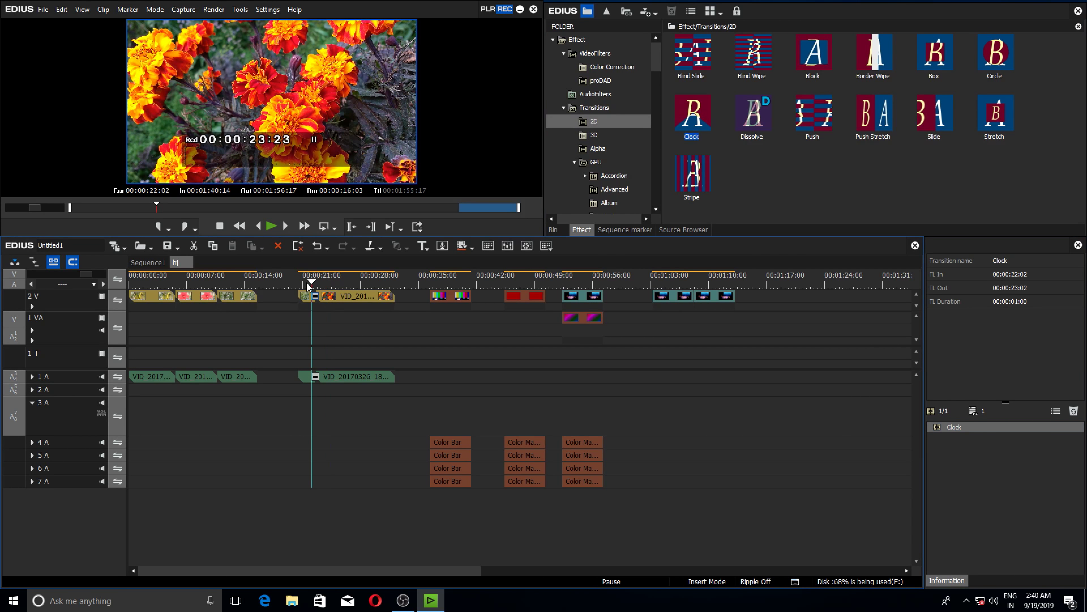
key(space)
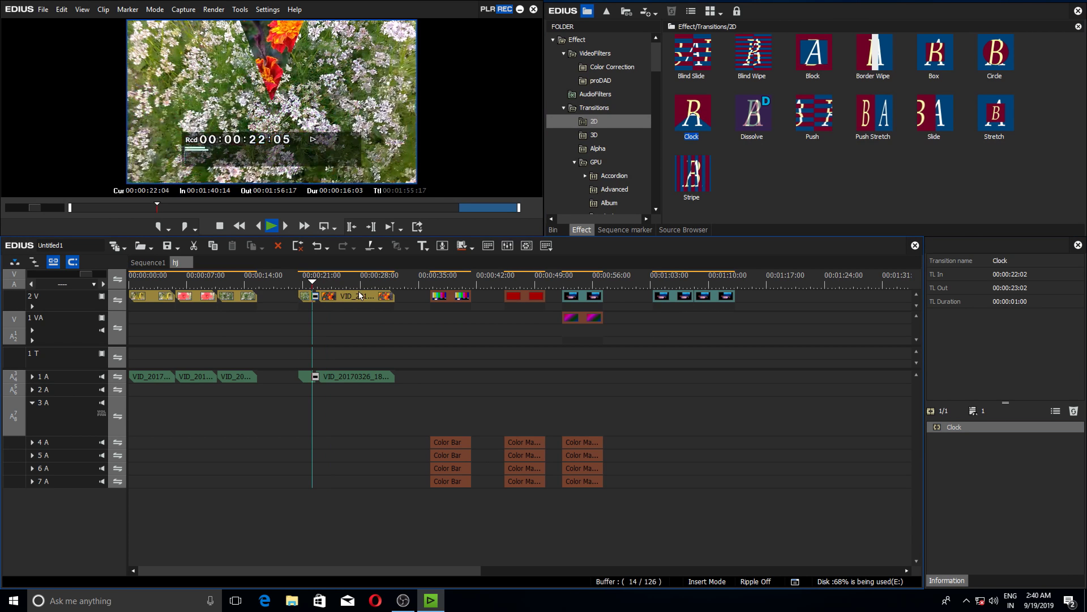
key(space)
Replace the transition between the two moved clips with Circle and play it back
drag(996, 54, 315, 296)
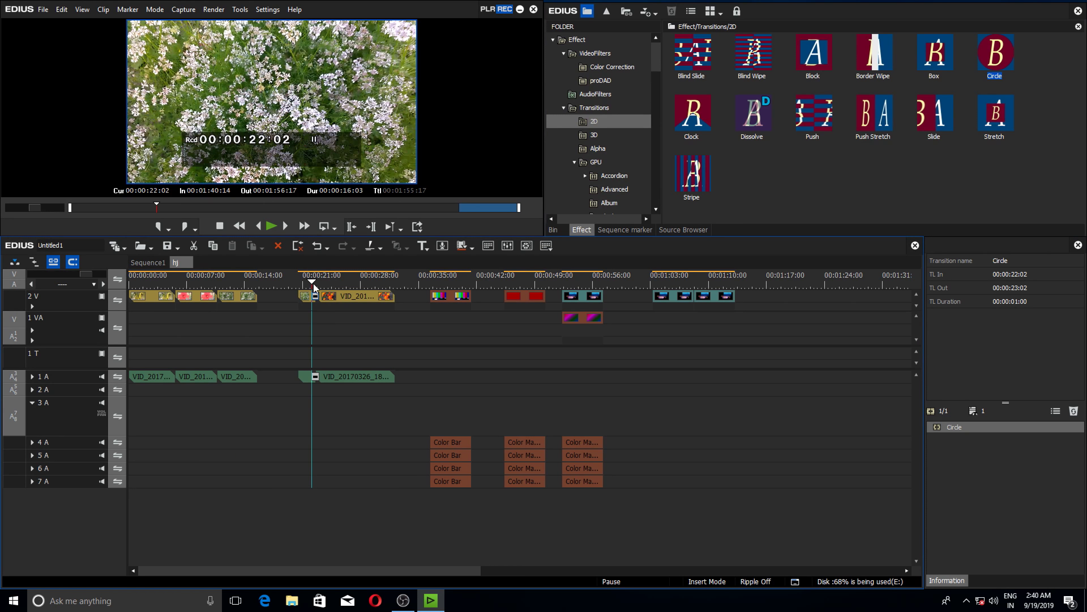
key(space)
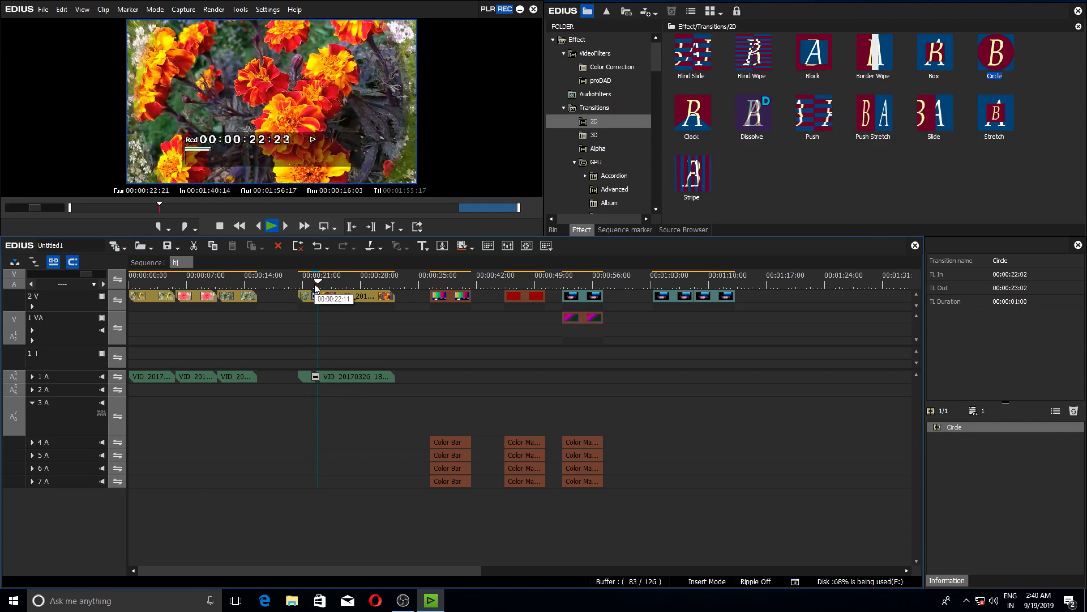
key(space)
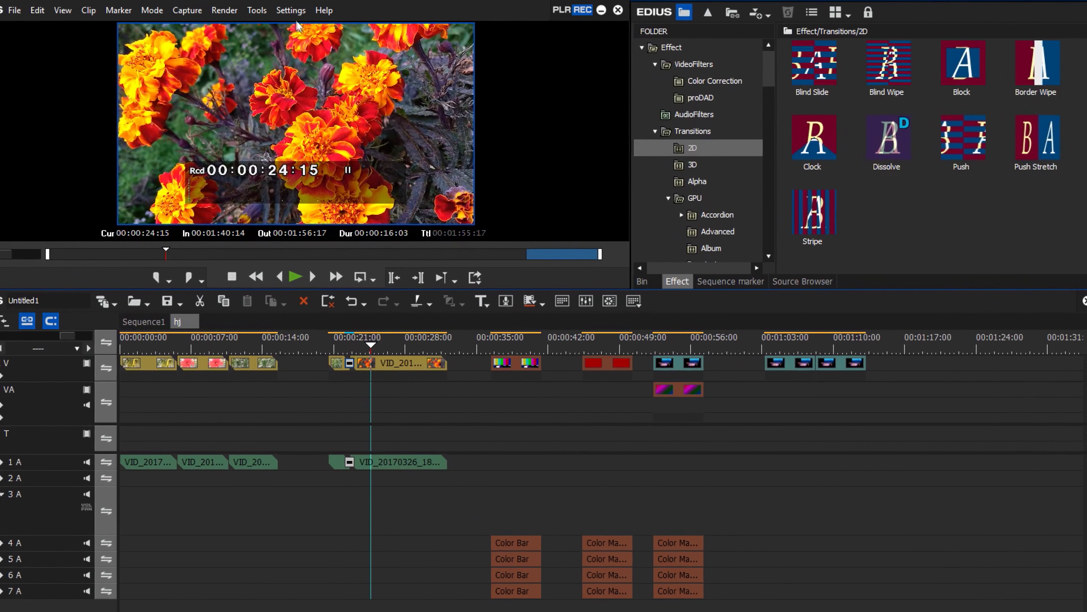
Reopen User Settings and view the Monitor, On Screen Display, Overlay and Playback pages under Preview
click(268, 9)
click(320, 47)
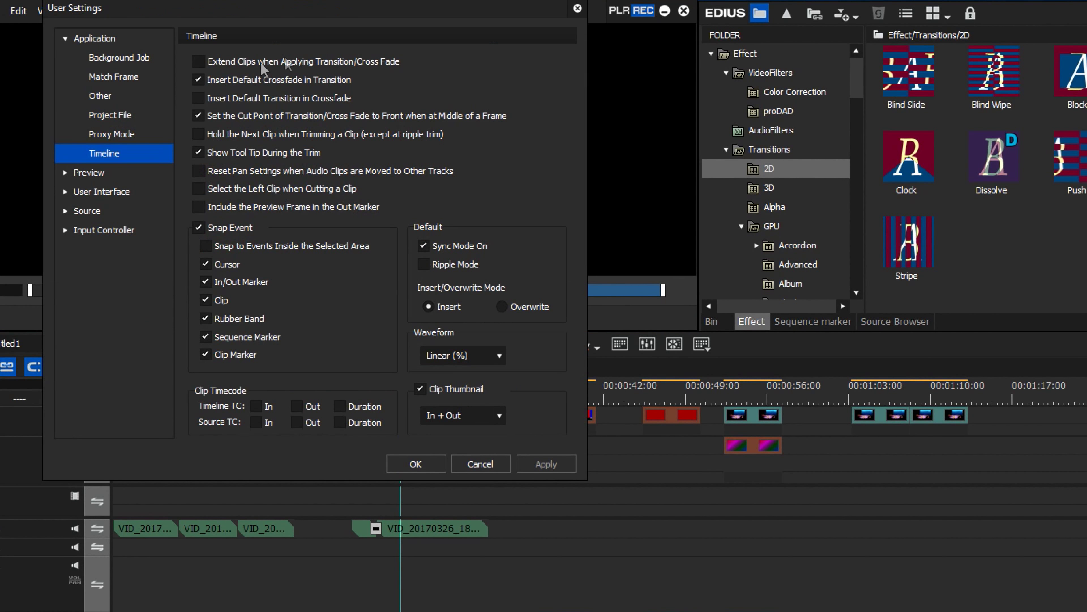
click(65, 173)
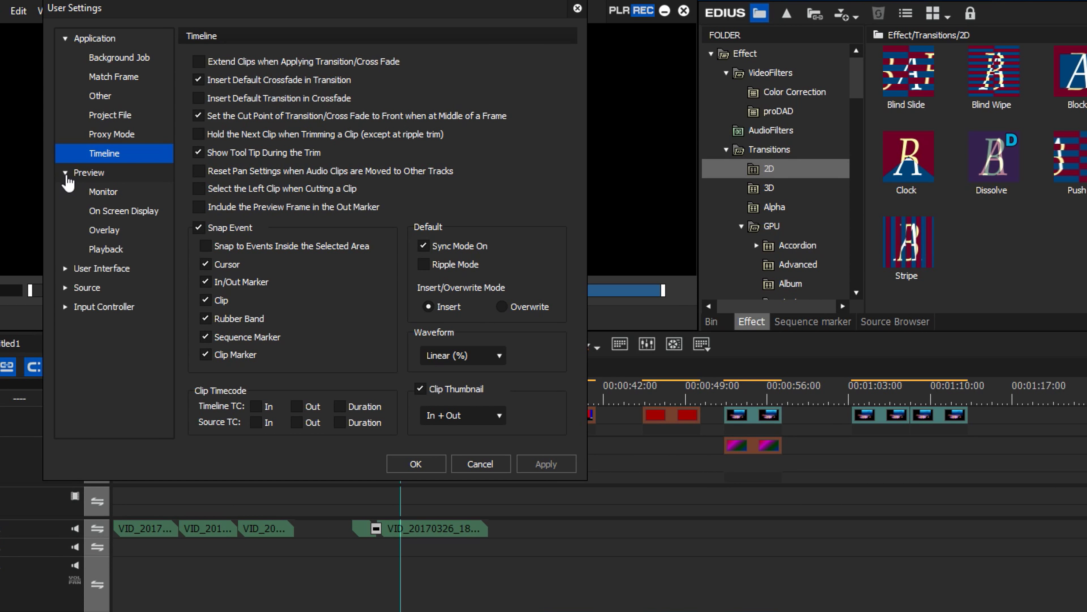
click(98, 191)
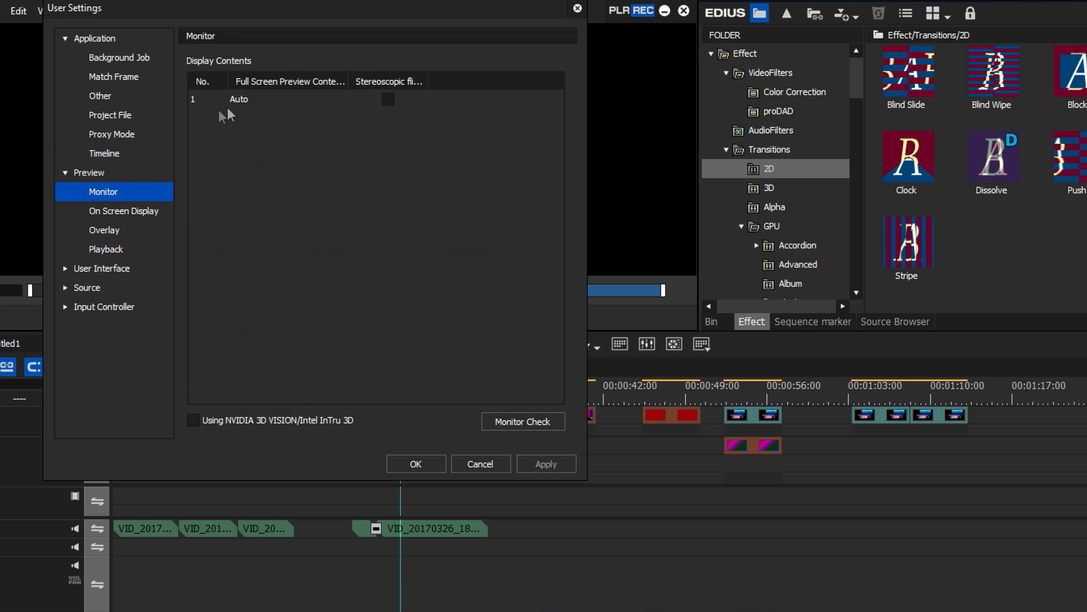
click(123, 211)
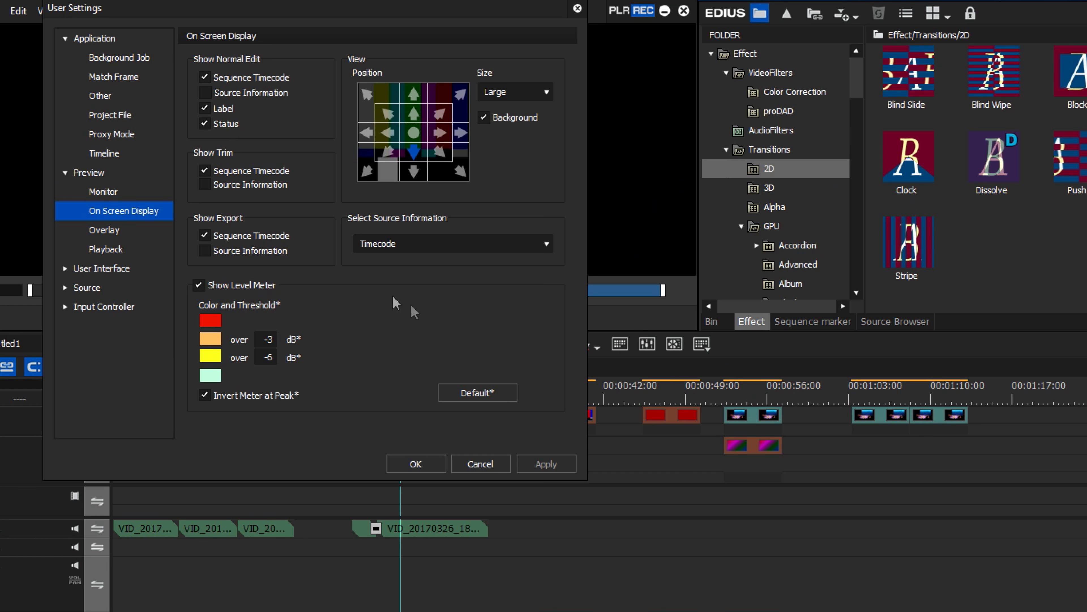
click(105, 234)
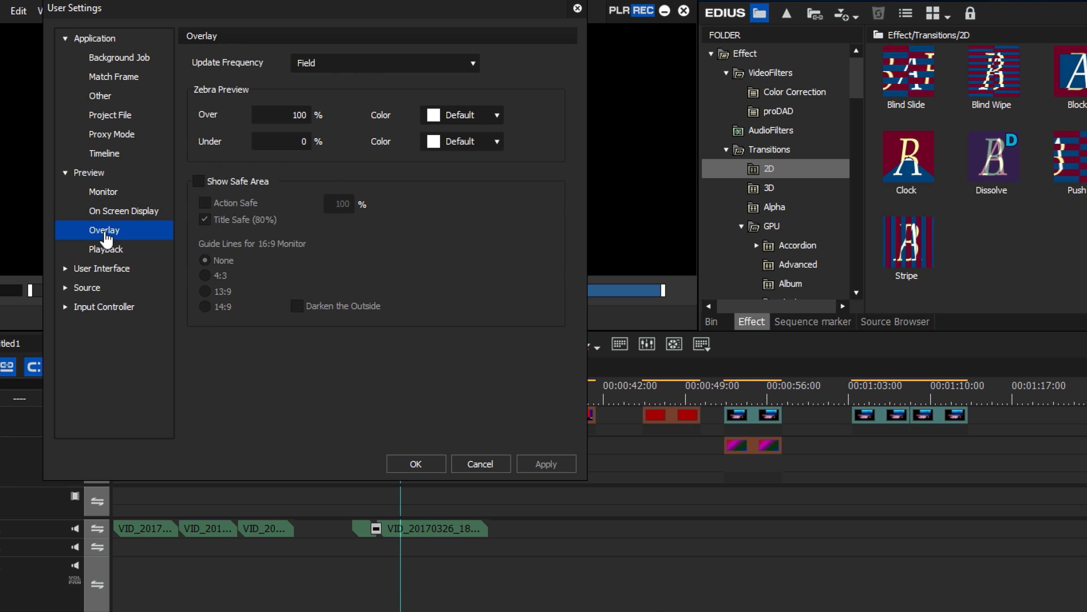
click(105, 251)
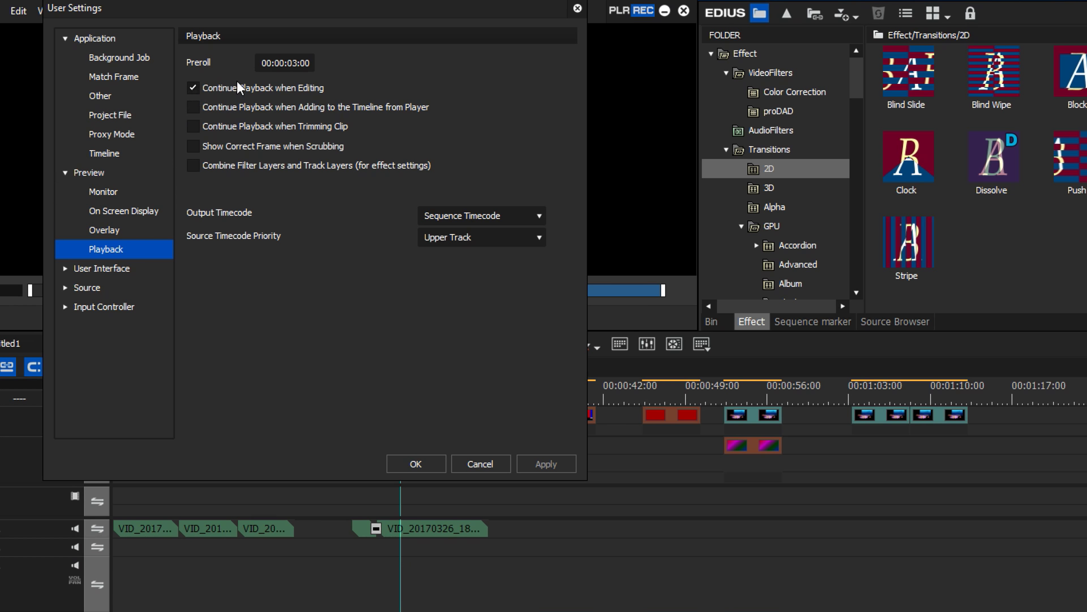
View the Bin, Button and Control pages in the User Interface category of the user settings
click(65, 269)
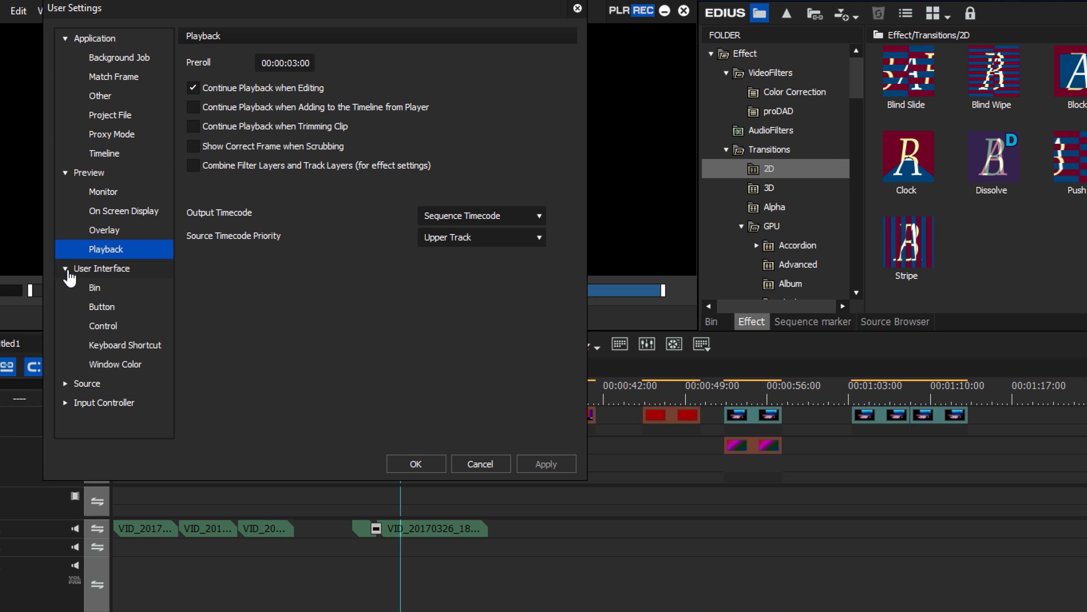
click(107, 289)
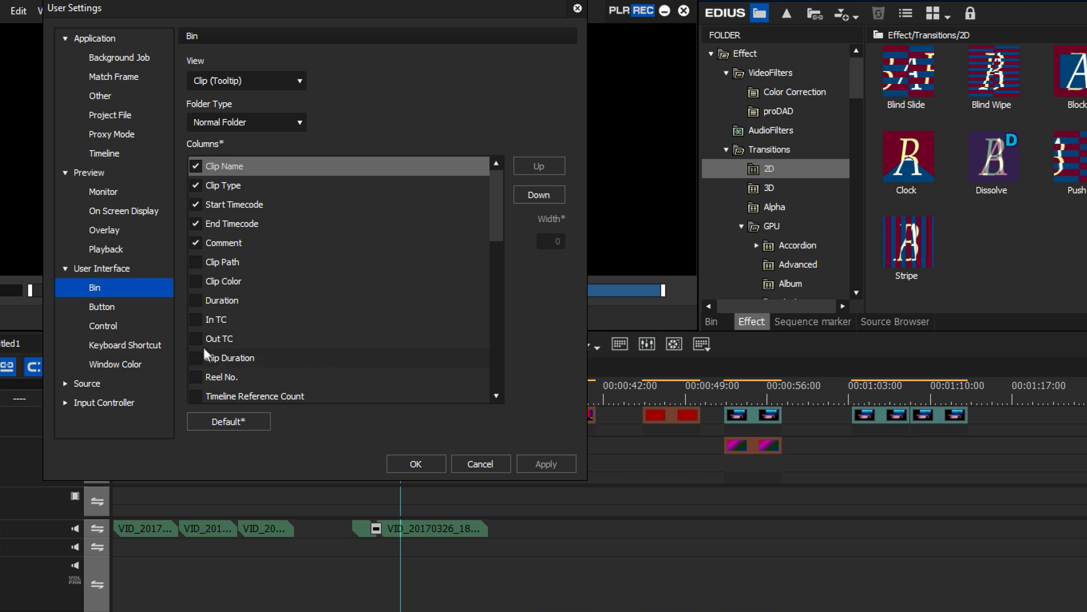
click(124, 307)
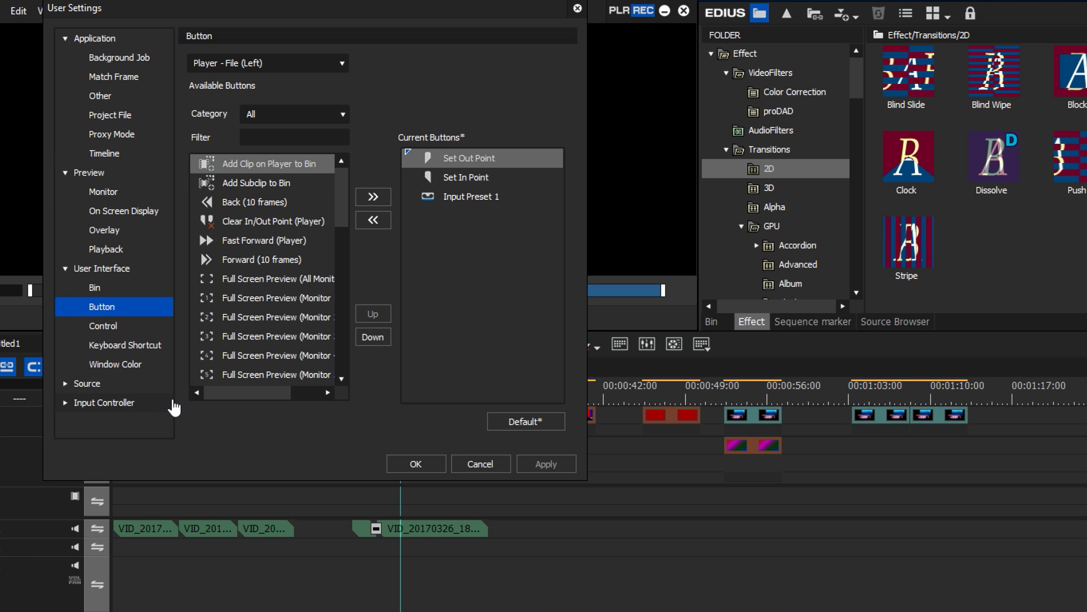
click(115, 325)
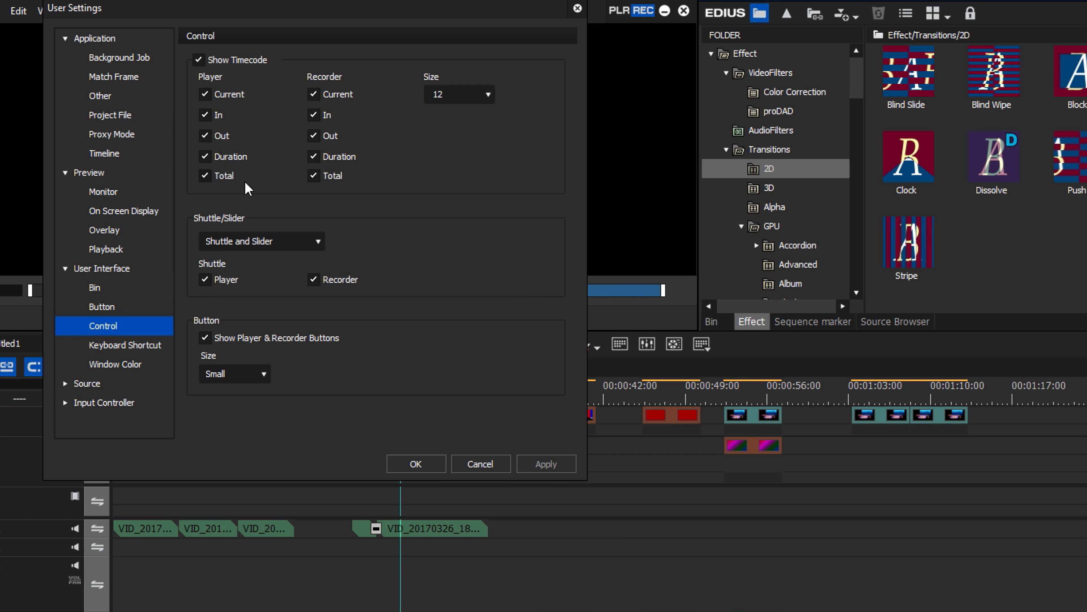
Move the settings dialog clear of the preview monitor and switch Show Timecode off and back on
drag(313, 8, 981, 302)
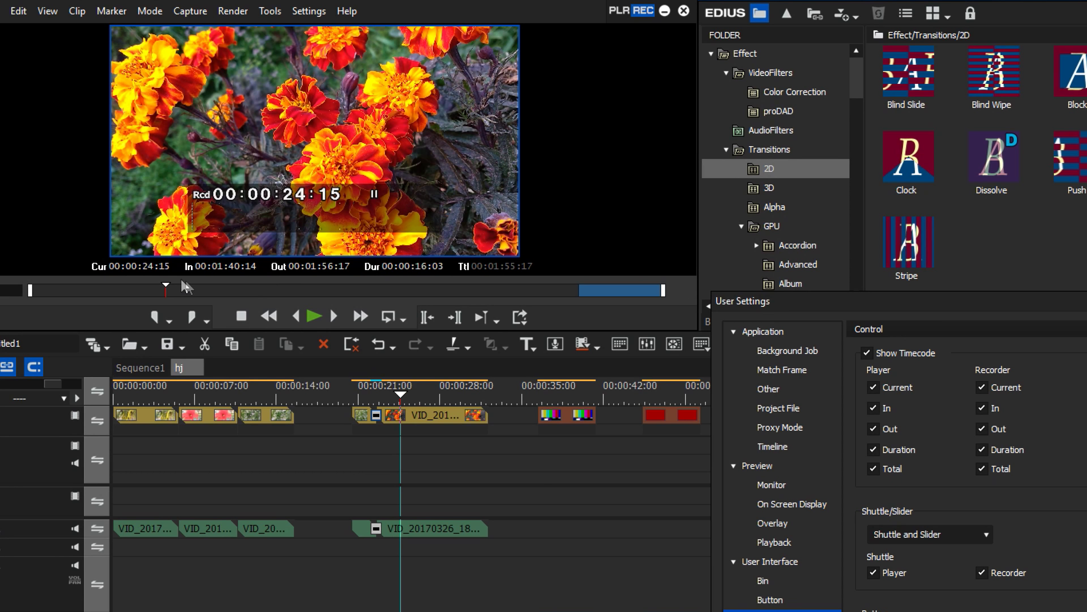
click(867, 352)
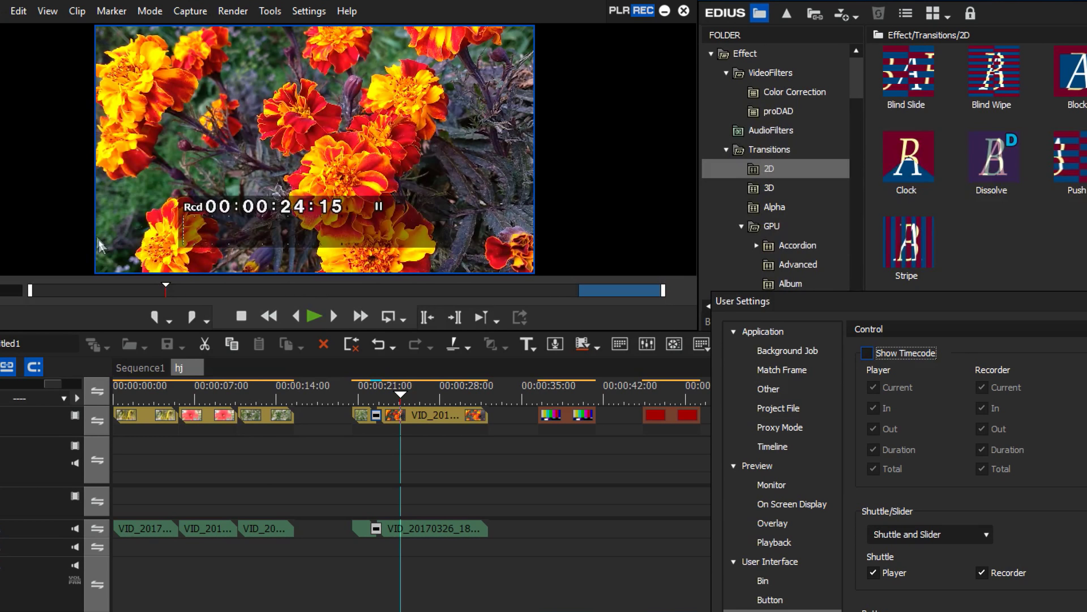
click(868, 354)
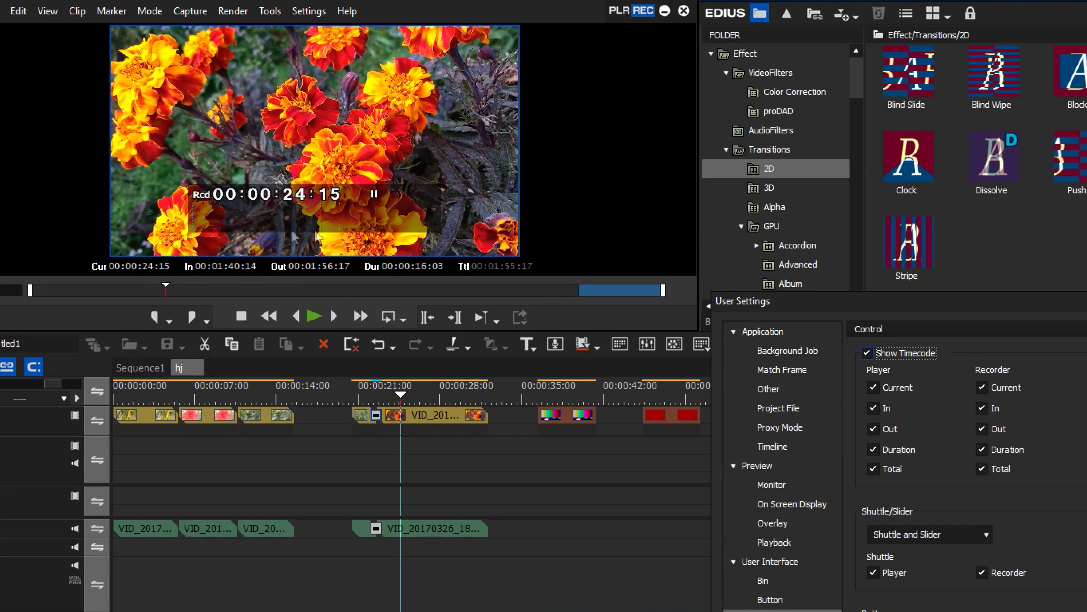
drag(970, 305, 407, 60)
View the Button and Control pages again and examine the operations and their assignments on the Keyboard Shortcut page
click(176, 316)
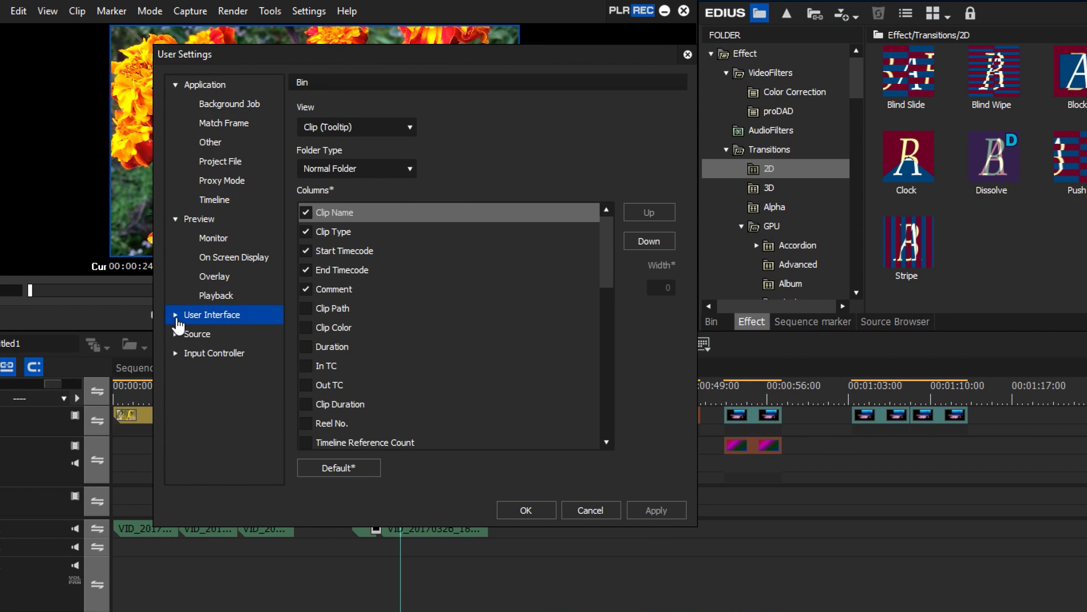
click(176, 316)
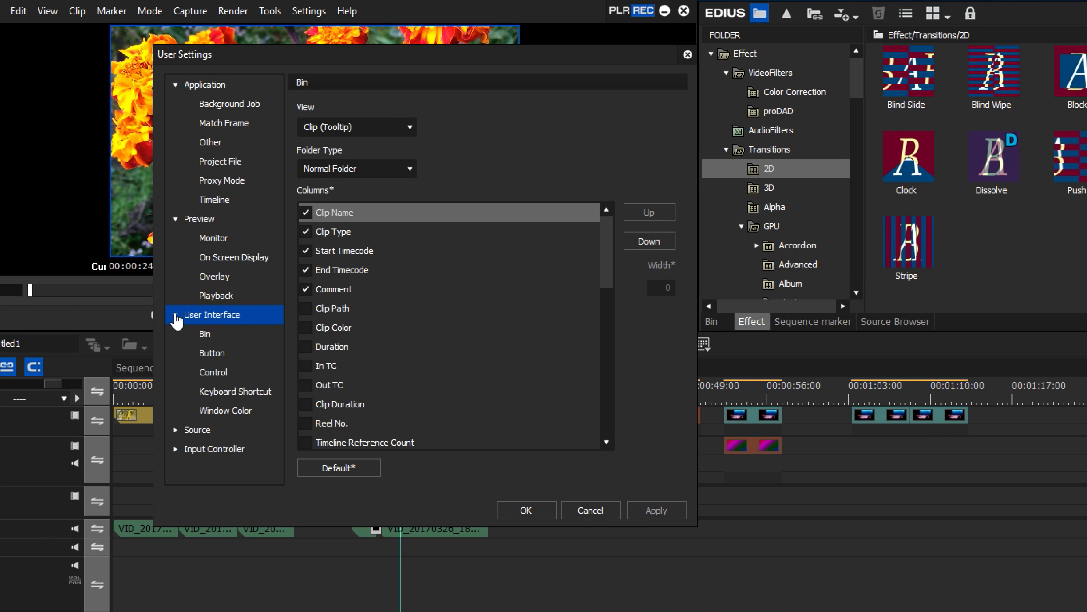
click(212, 353)
click(214, 376)
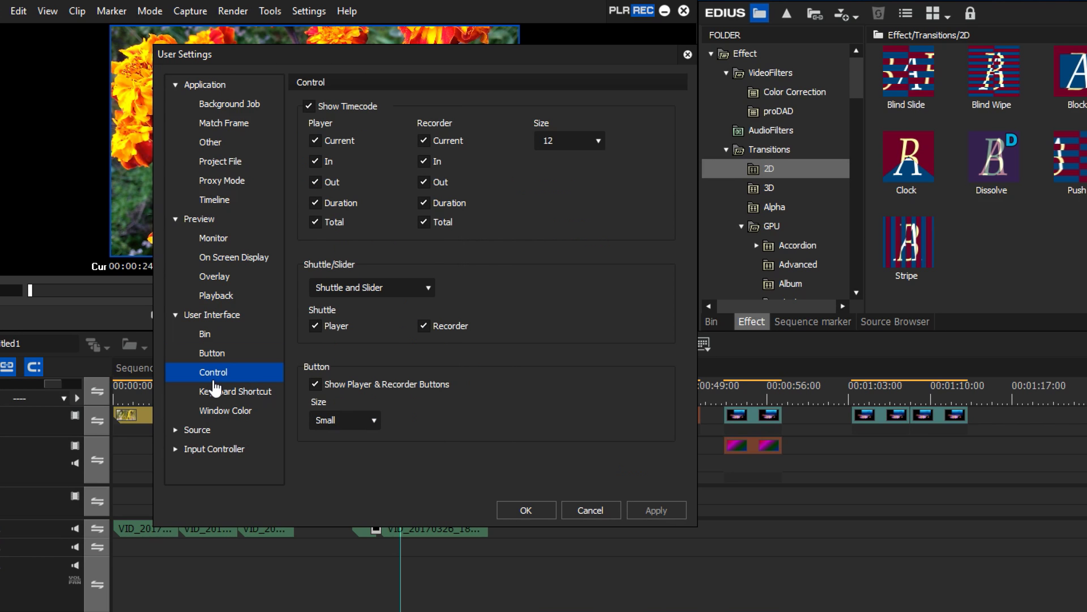
click(214, 389)
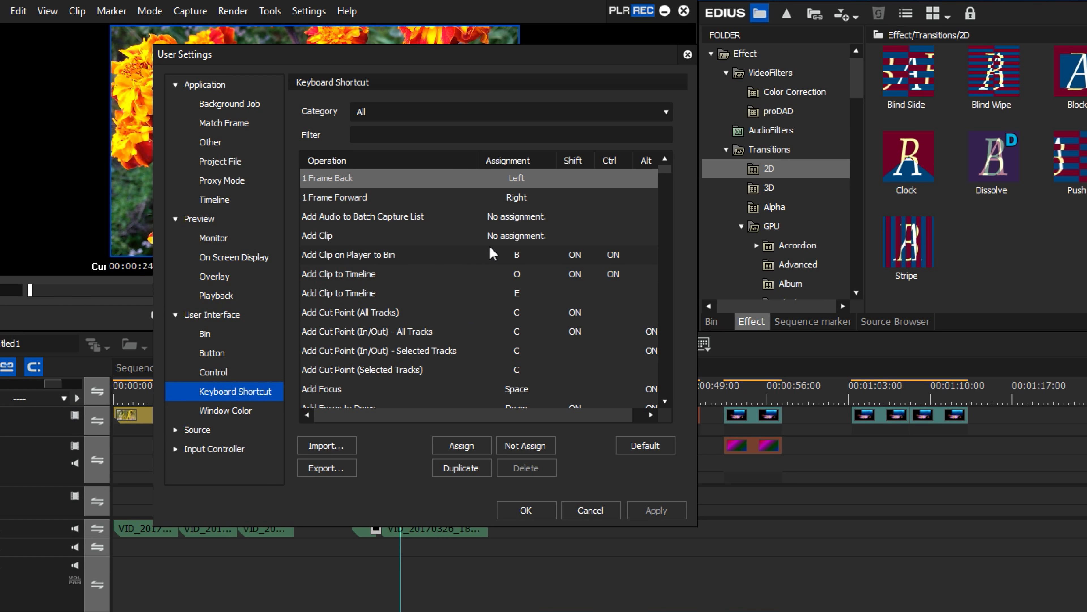
scroll(514, 313, down, 4)
scroll(514, 313, up, 4)
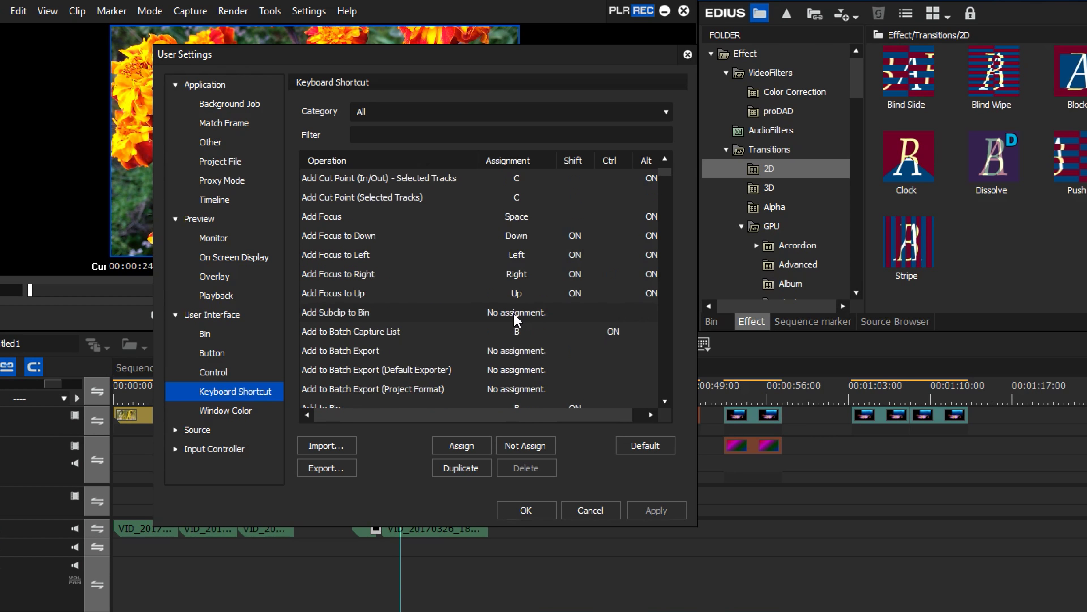
drag(505, 416, 443, 420)
scroll(410, 298, down, 6)
scroll(410, 299, up, 6)
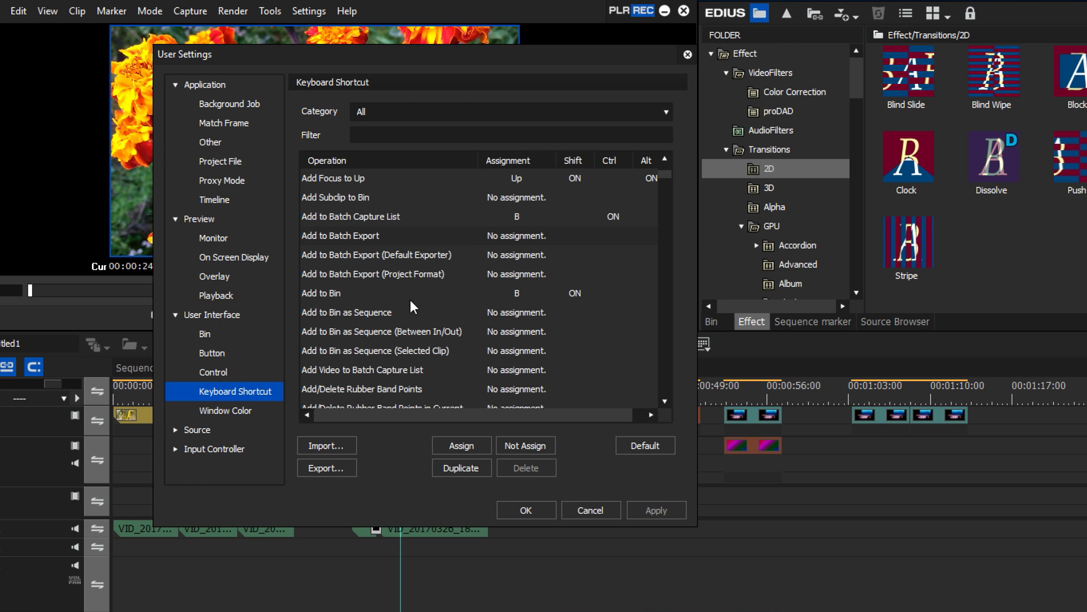
scroll(412, 306, down, 8)
scroll(412, 306, up, 2)
scroll(410, 301, down, 15)
scroll(410, 295, up, 2)
scroll(411, 298, up, 15)
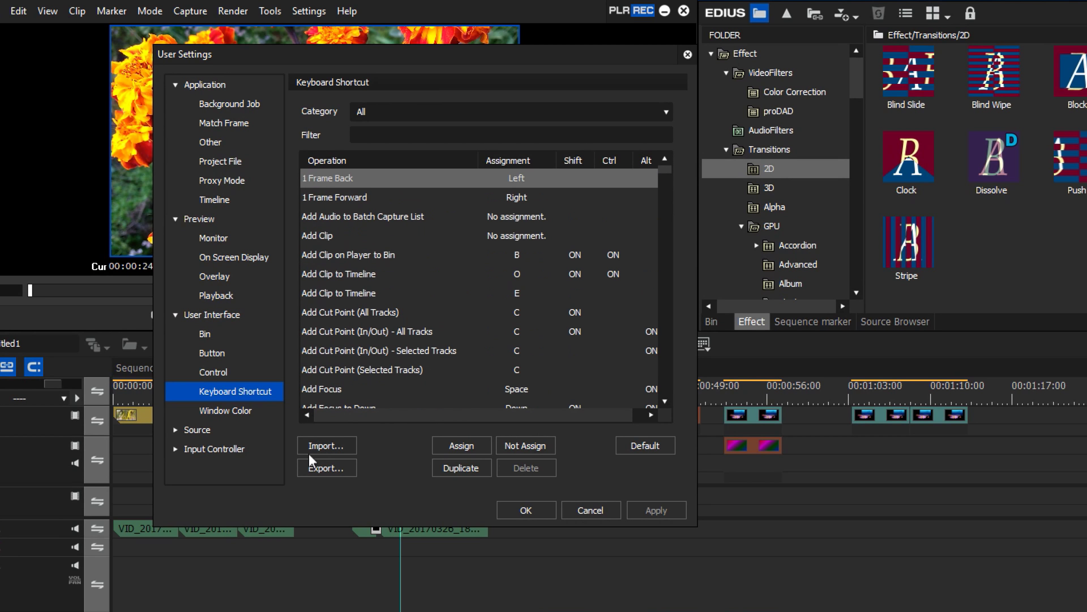
Try a purple tint on the Window Color page by lowering G to about -24, and reset the colour to default
click(210, 412)
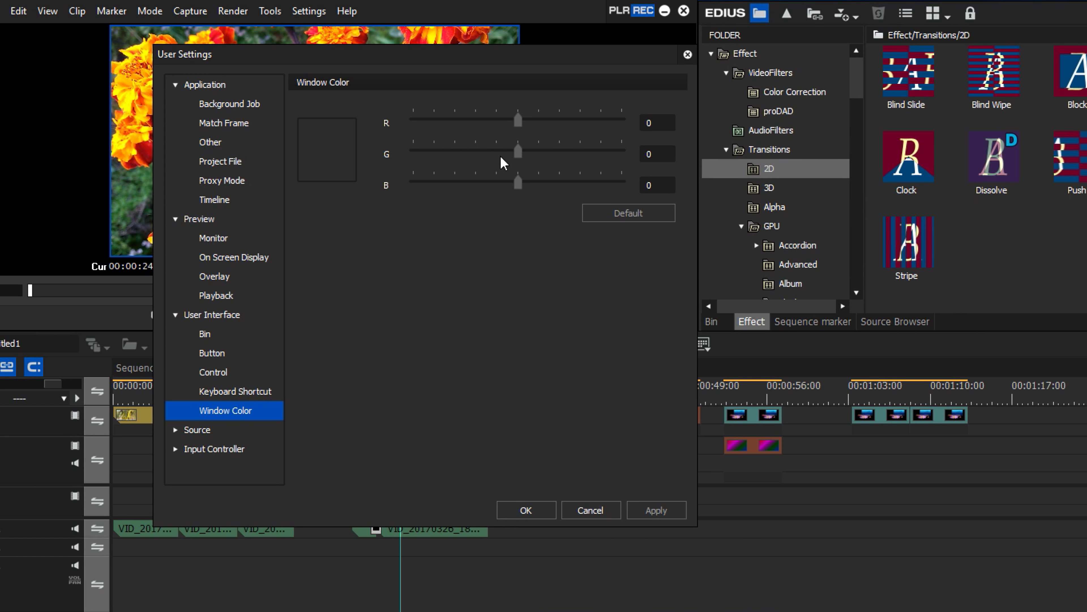
drag(518, 150, 475, 153)
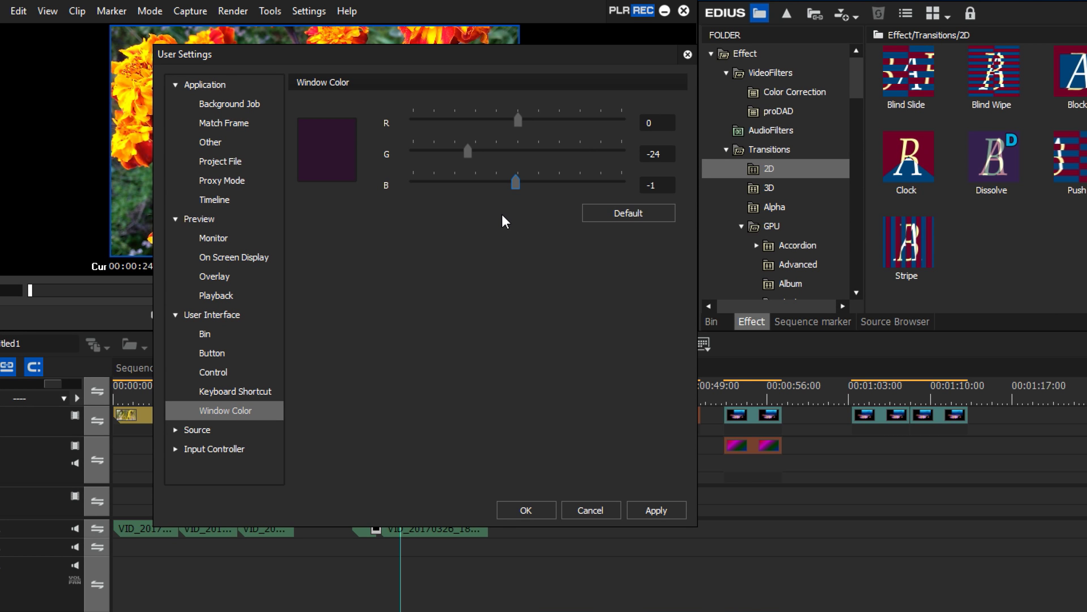
drag(468, 152, 517, 156)
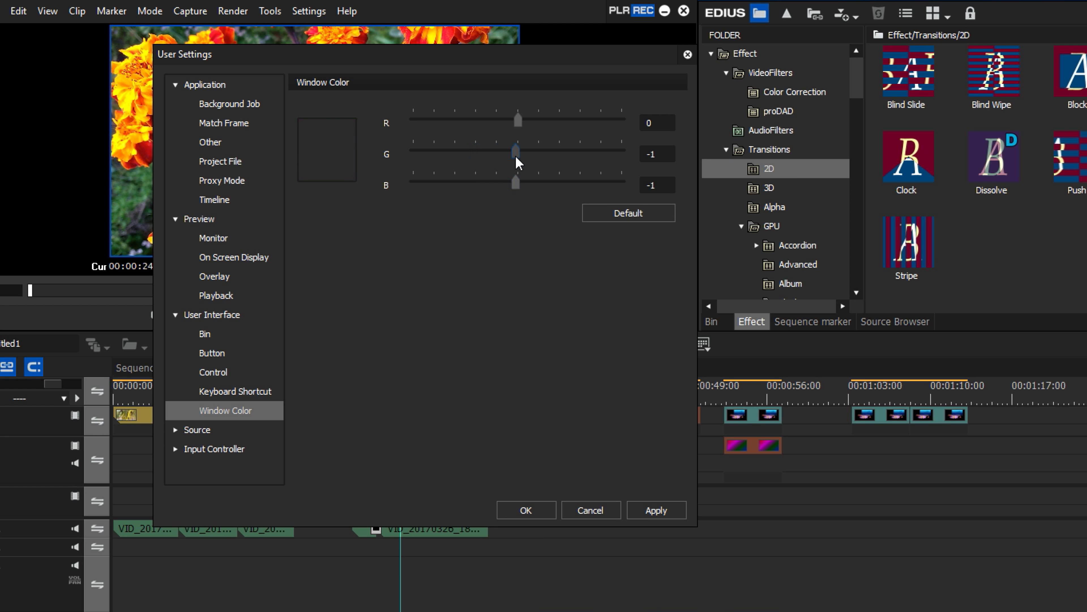
click(636, 213)
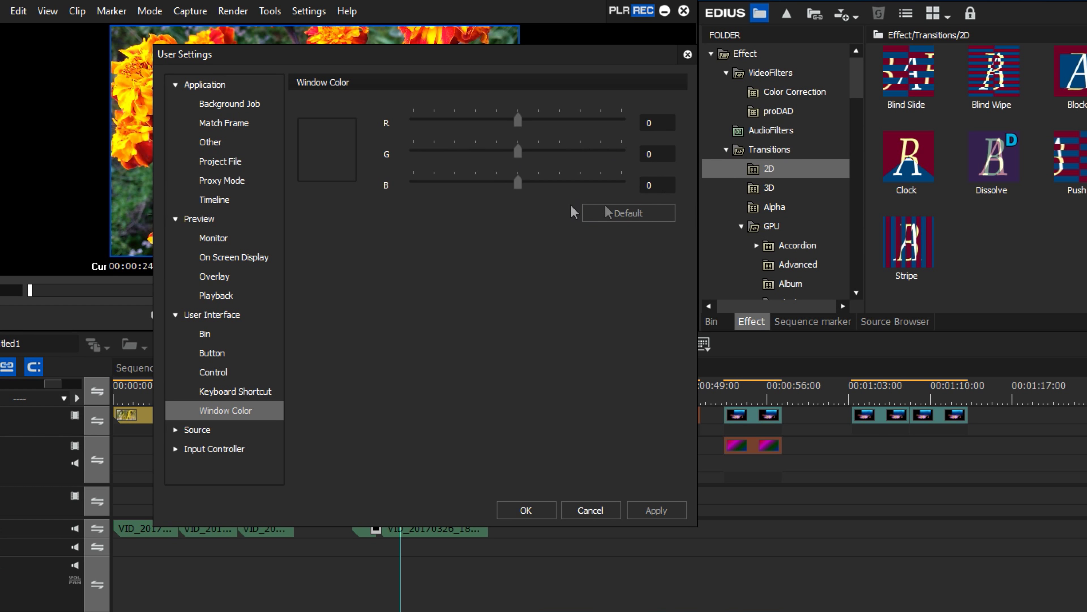
Set the window colour's G value to about -32, apply it and close the user settings
drag(519, 152, 459, 154)
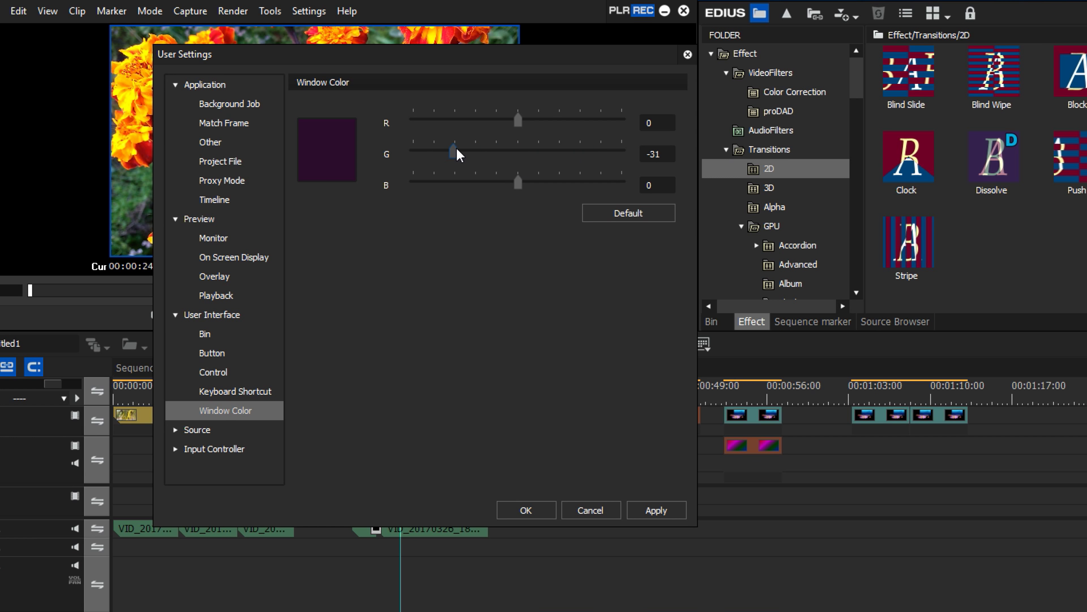
click(658, 509)
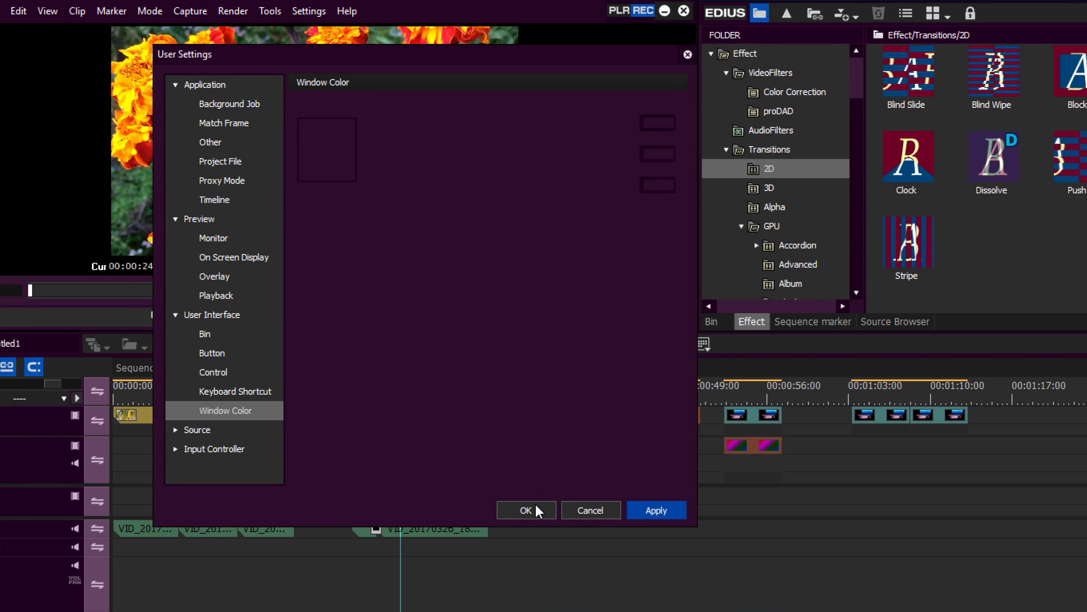
click(526, 509)
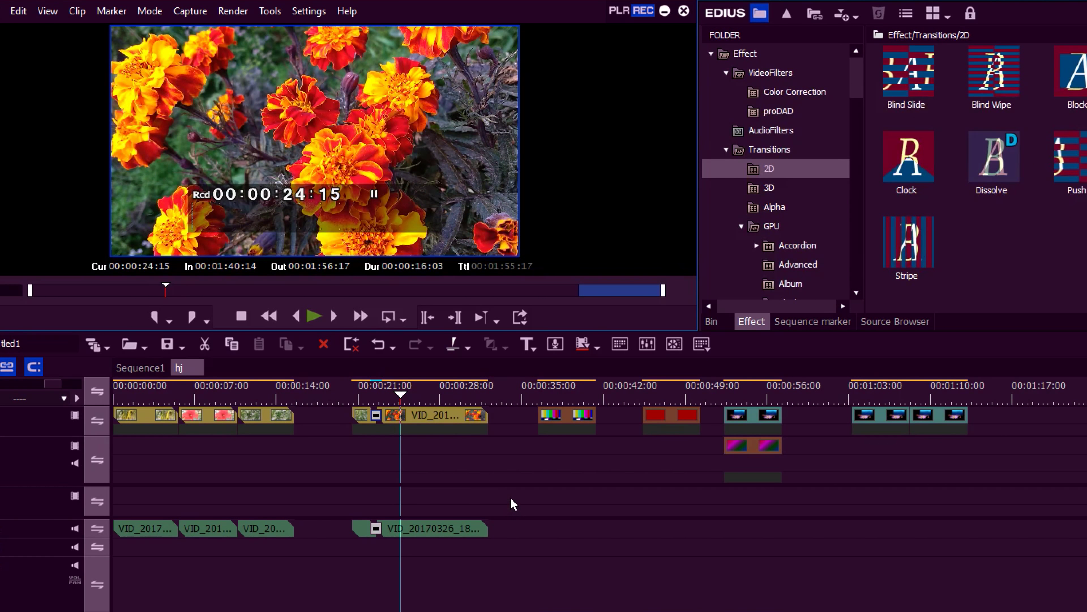
Reopen the user settings, restore the default window colour and apply it
click(302, 10)
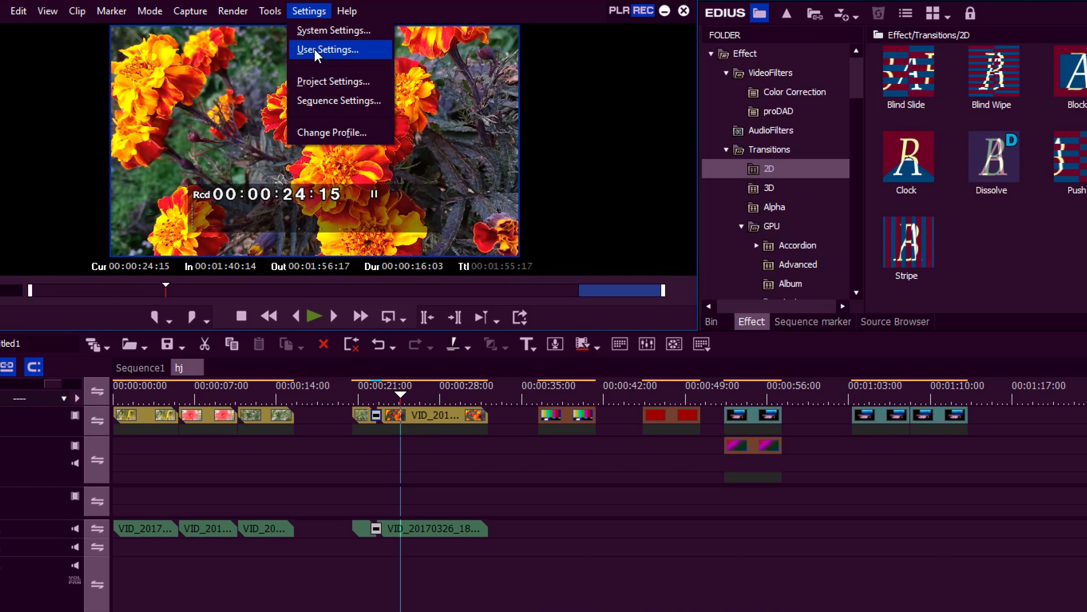
click(327, 50)
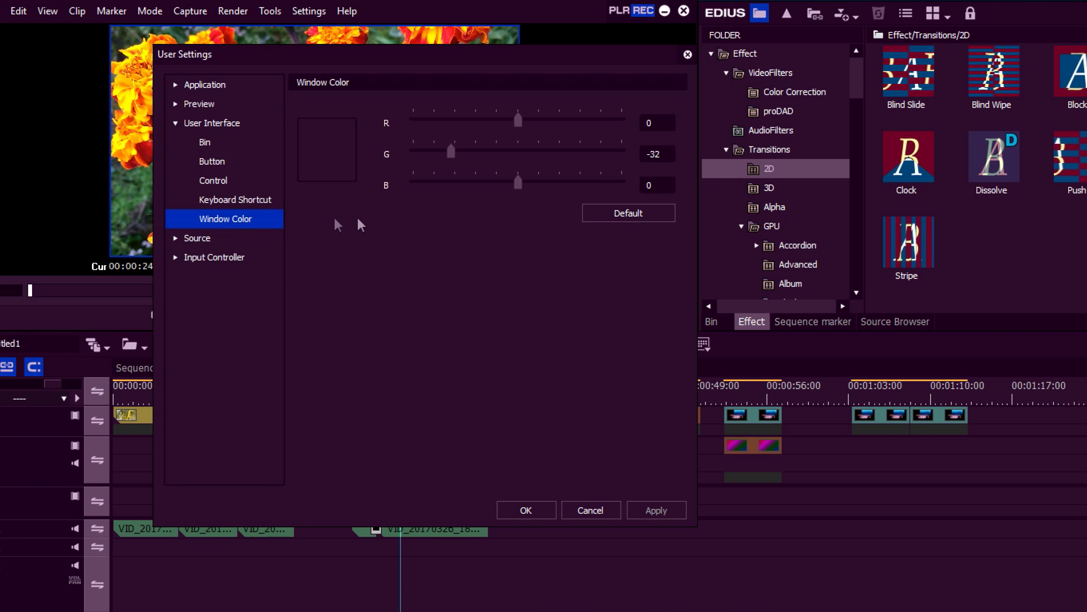
click(628, 213)
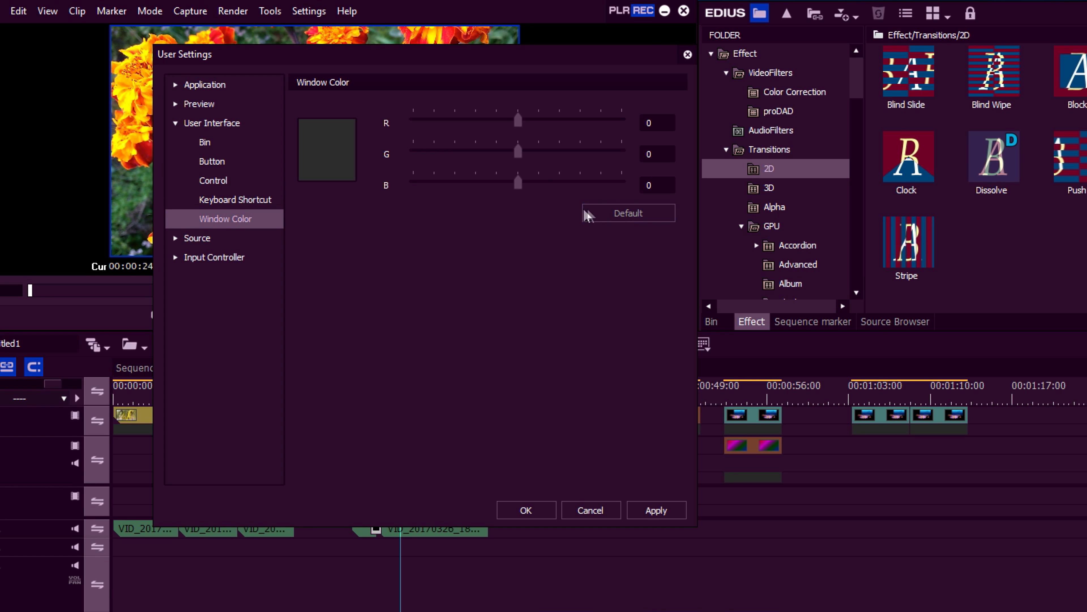
click(656, 511)
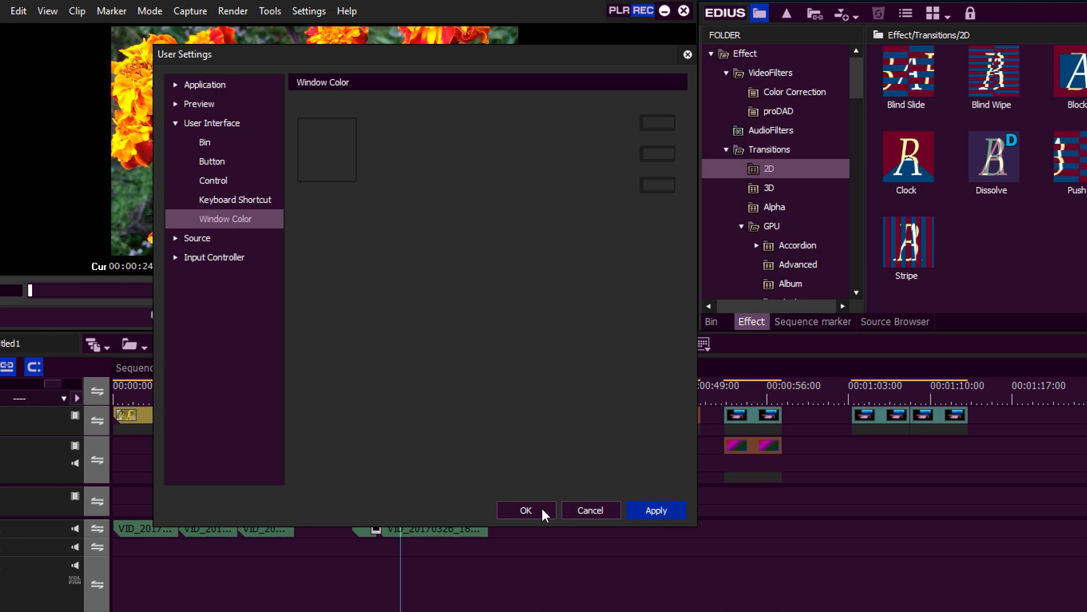
click(527, 511)
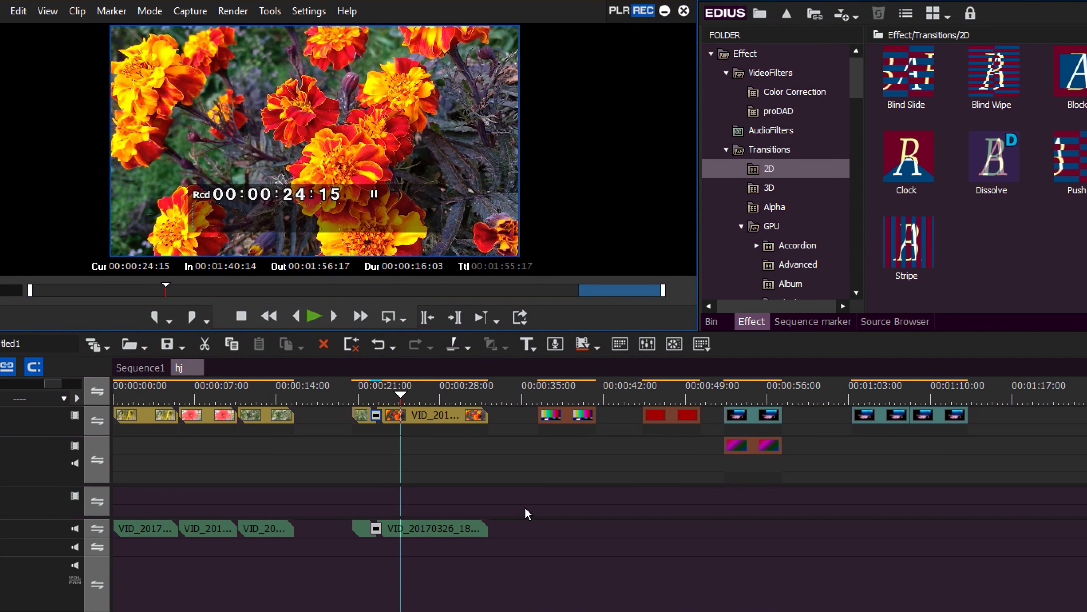
Reopen the user settings and view the Automatic Correction, Duration, Partial Transfer and Restore Offline Clip pages under Source
click(309, 10)
click(312, 55)
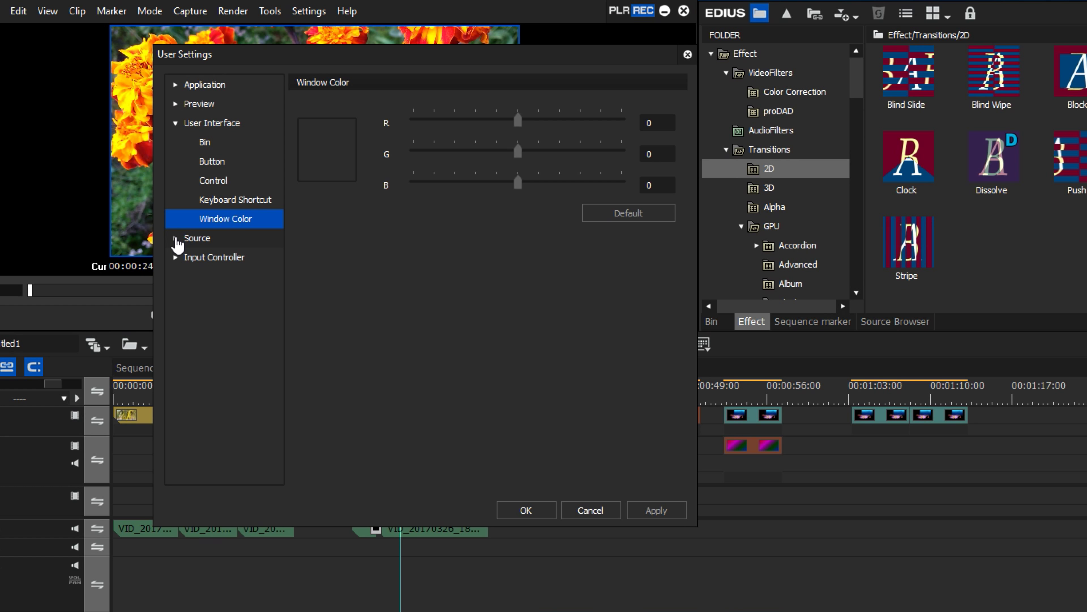
click(176, 238)
click(233, 259)
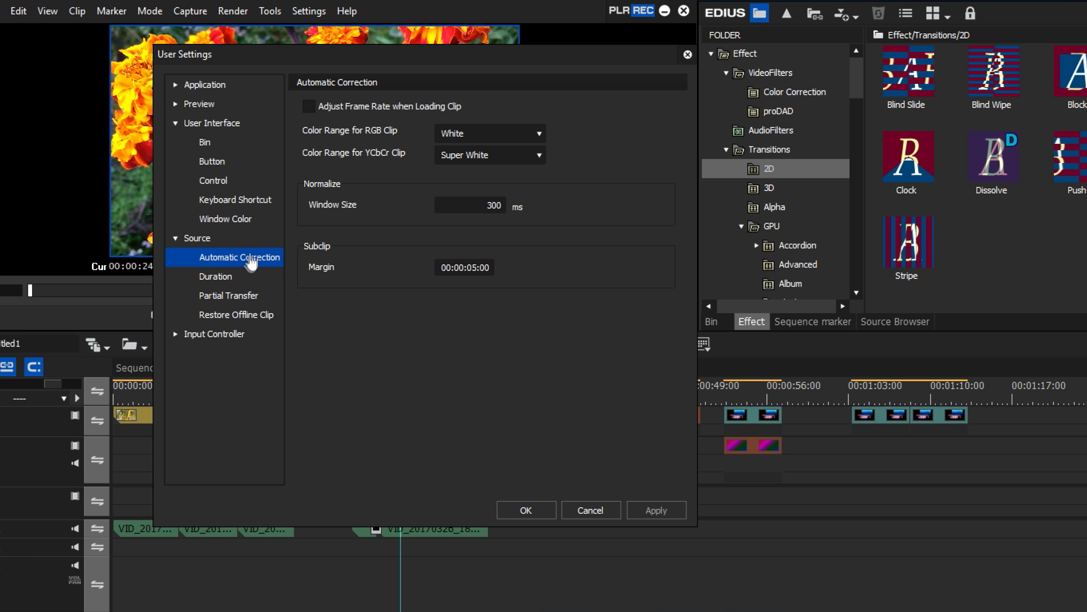
click(228, 281)
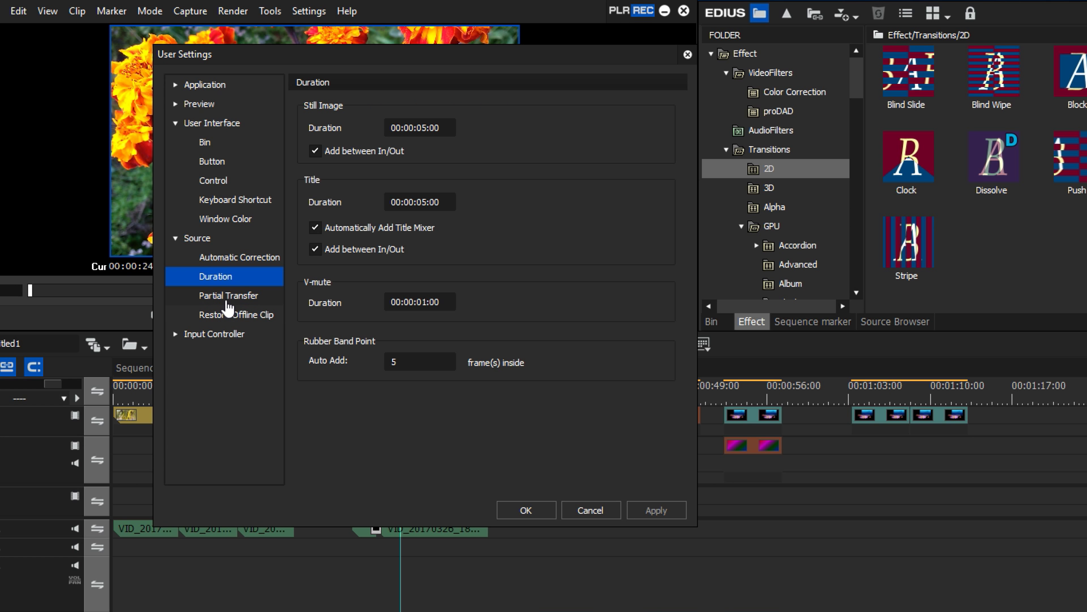
click(230, 297)
click(223, 321)
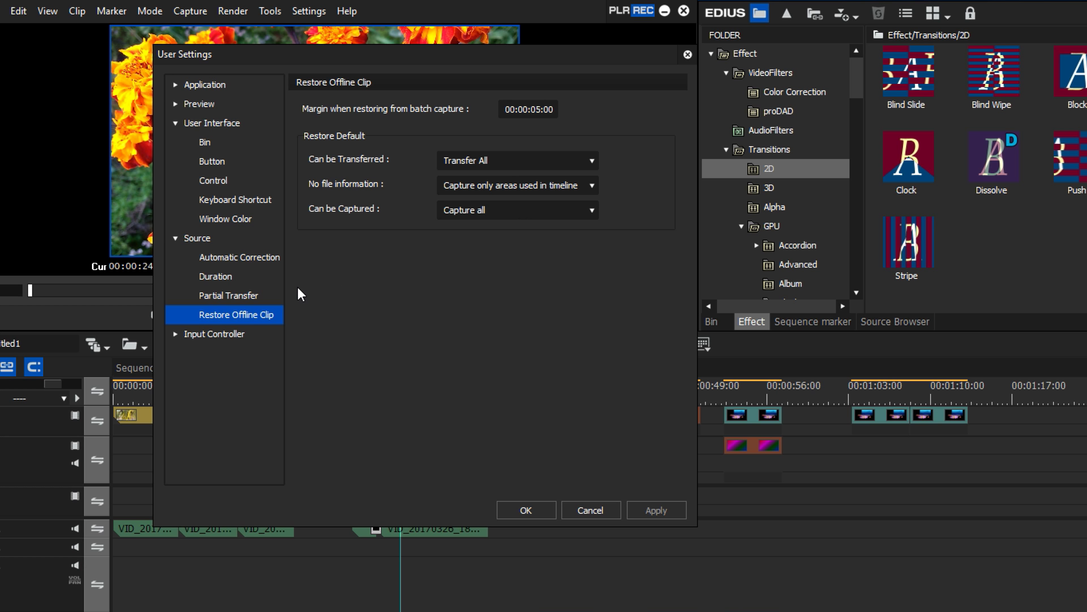
click(254, 297)
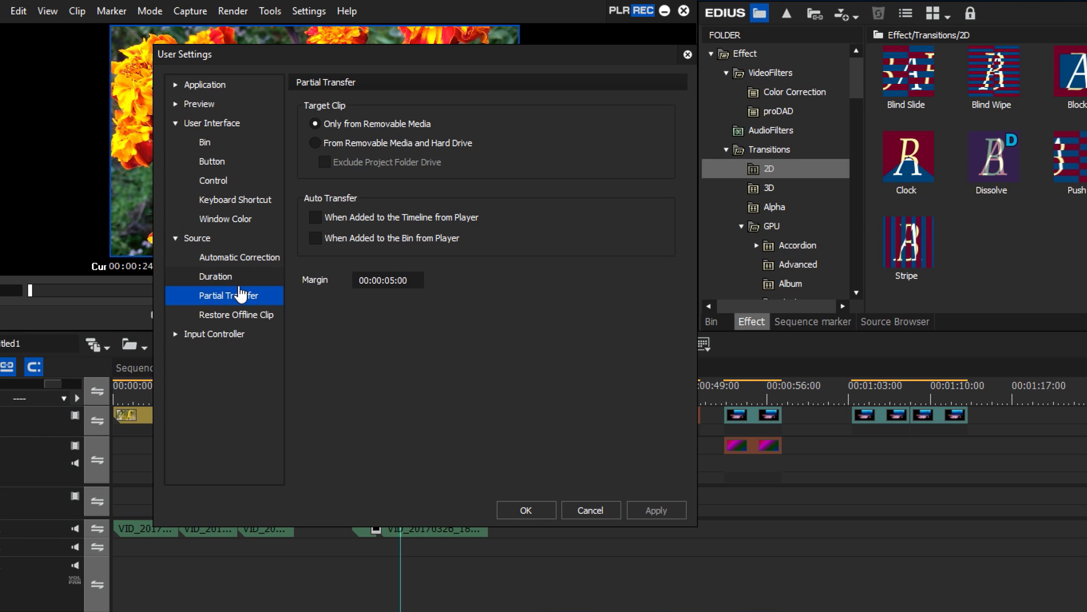
click(238, 258)
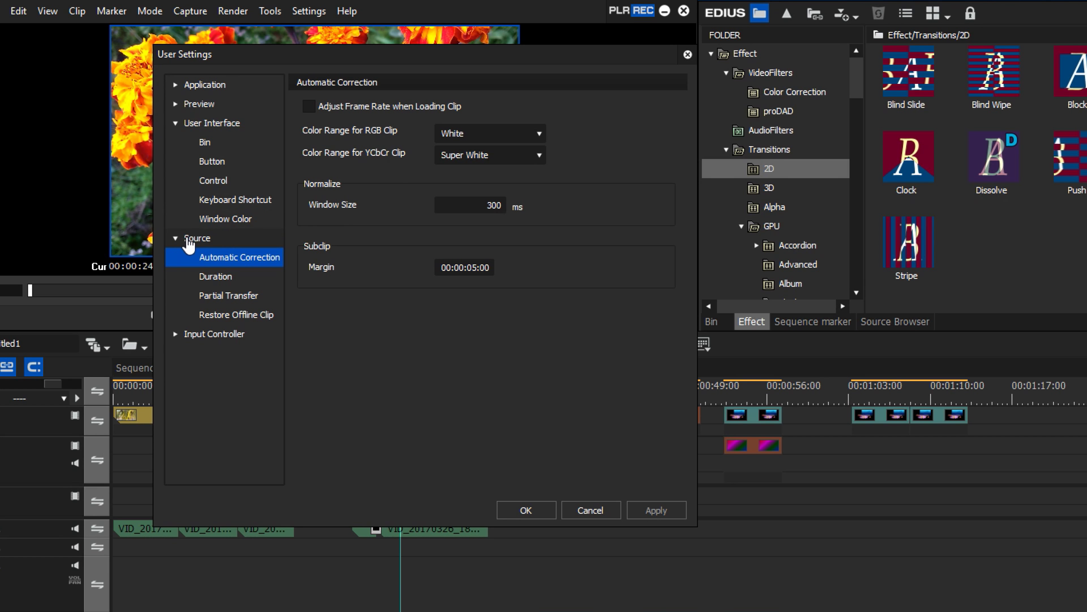
Collapse the Source and User Interface categories and expand Input Controller to view its device entries
click(176, 239)
click(176, 257)
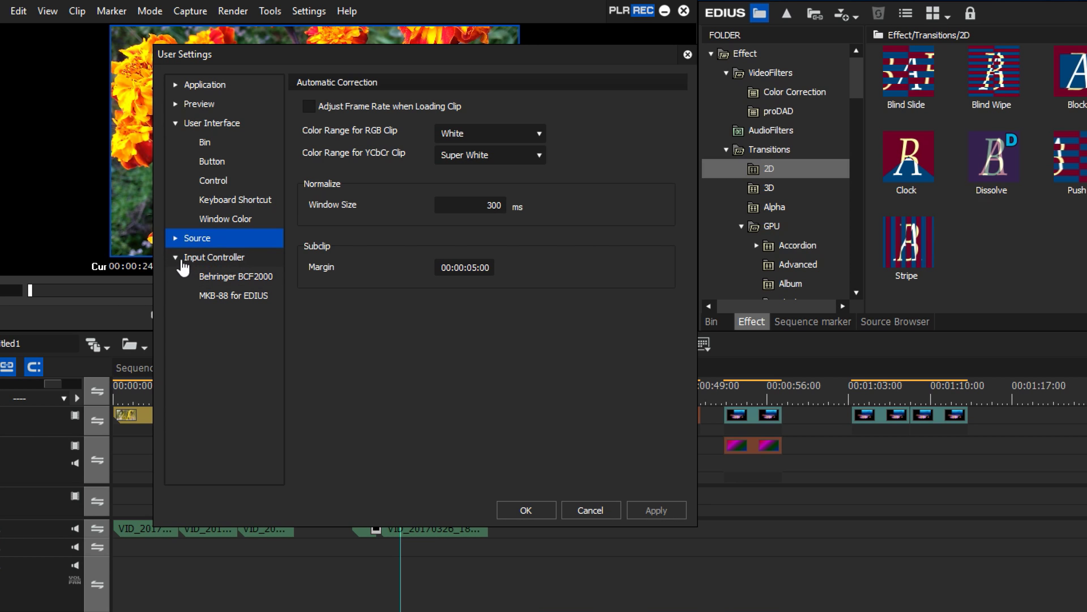
click(176, 257)
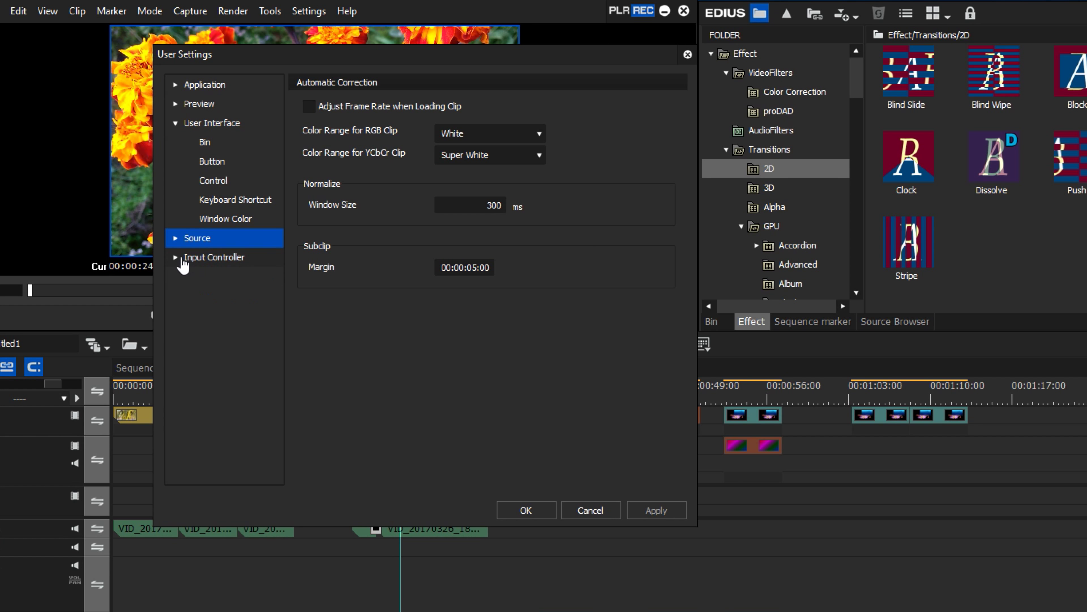
click(176, 124)
click(175, 162)
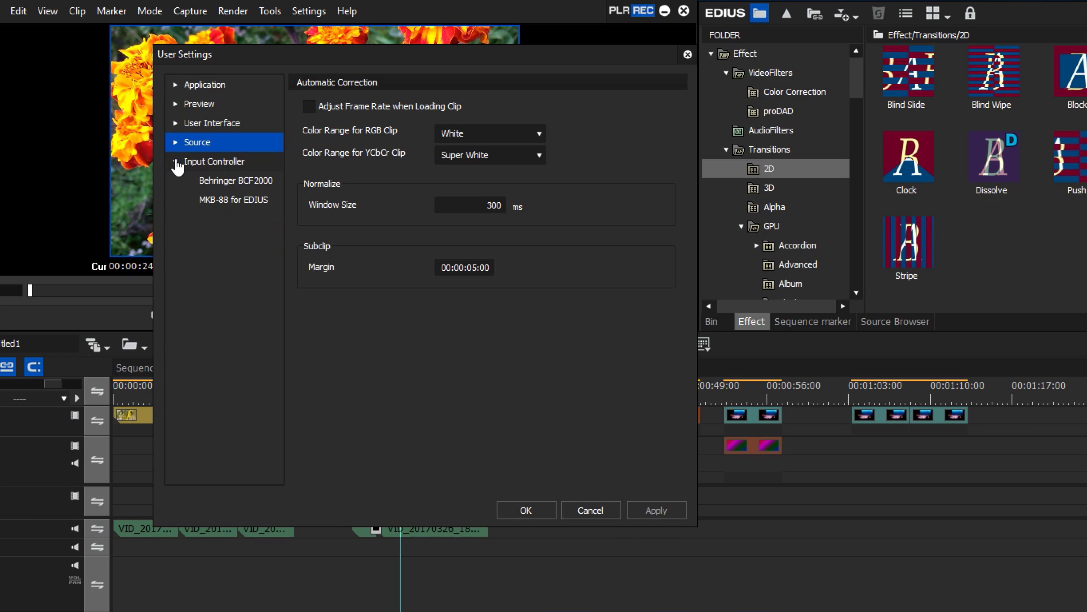
Close the user settings and set the project to the HD 1920x1080 25p 16:9 8bit preset
click(175, 161)
click(599, 512)
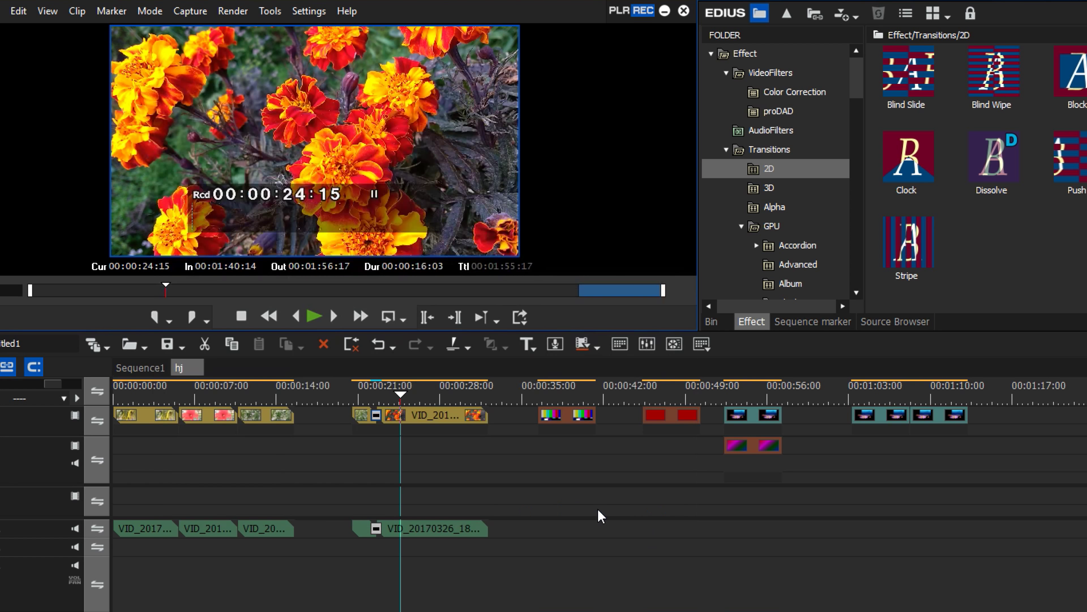
click(309, 11)
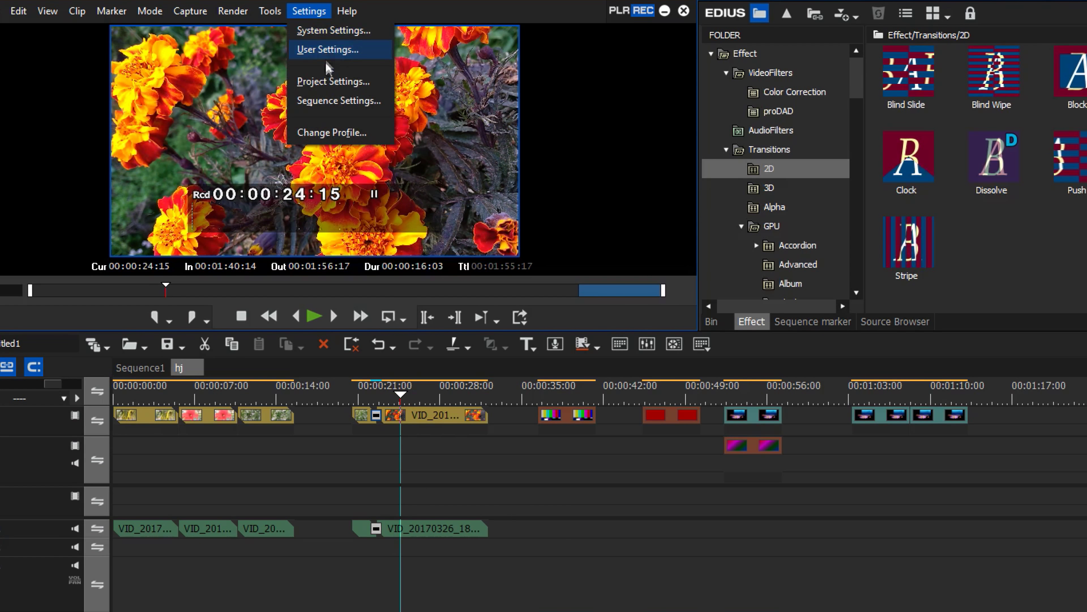
click(328, 84)
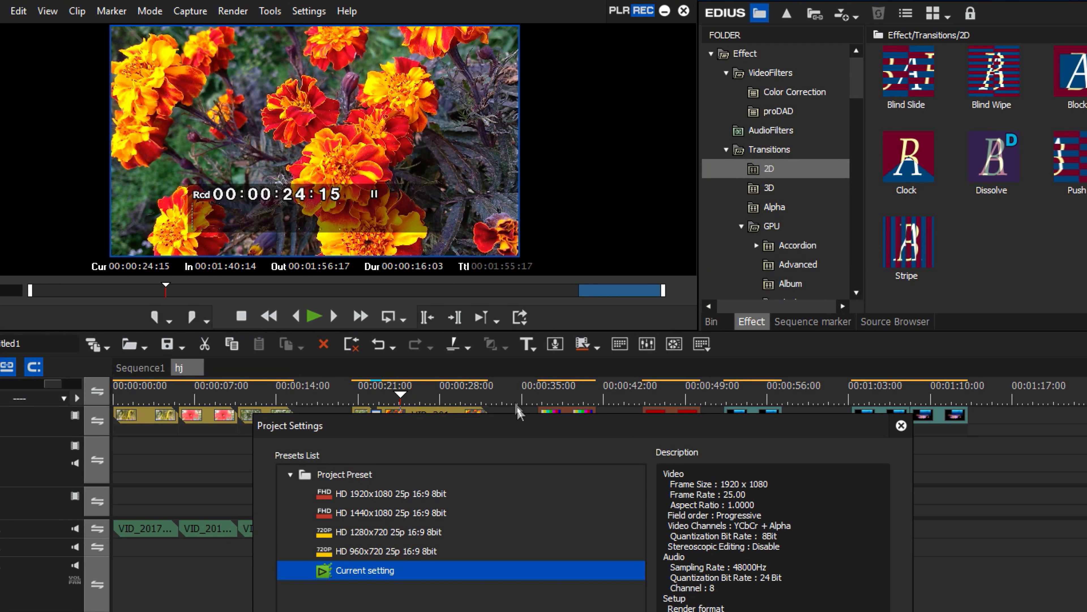
drag(537, 427, 535, 381)
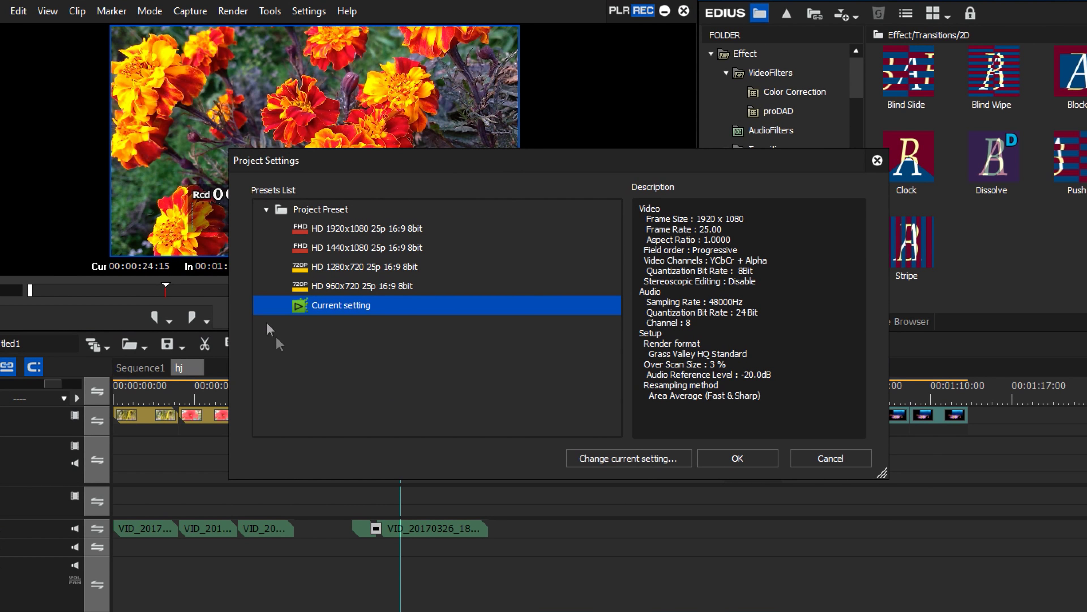
click(360, 231)
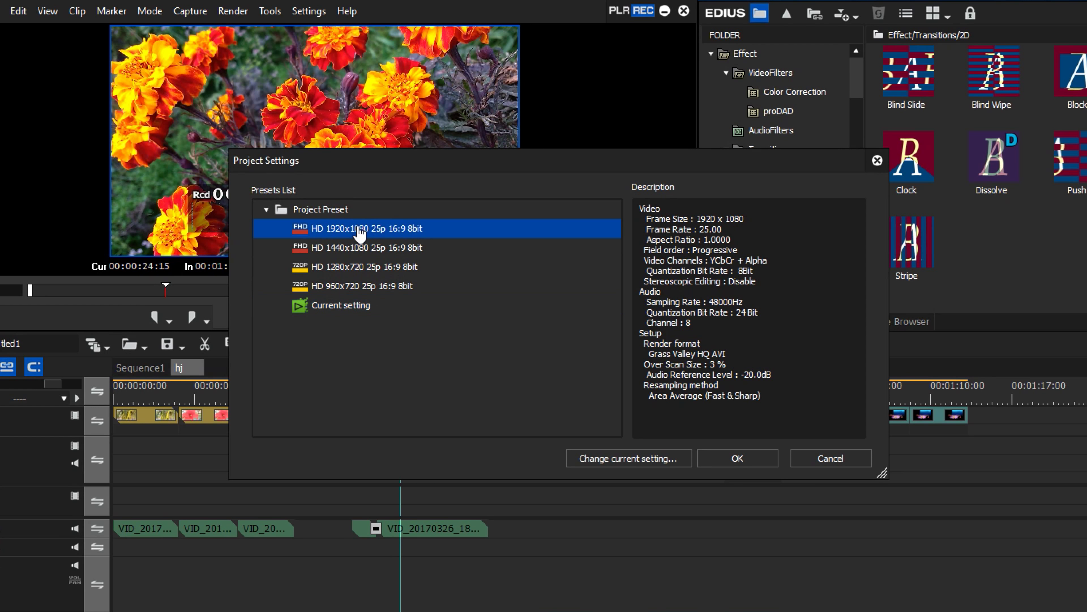
click(722, 457)
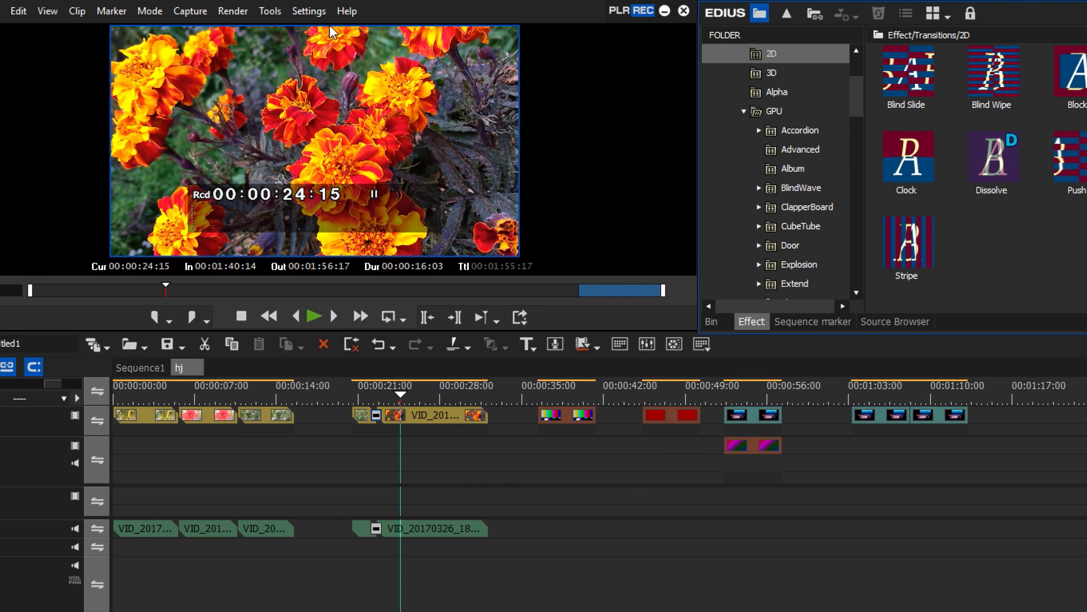
Apply the HD 1280x720 25p 16:9 8bit project preset and return the project to HD 1920x1080 25p 16:9 8bit
click(308, 11)
click(312, 81)
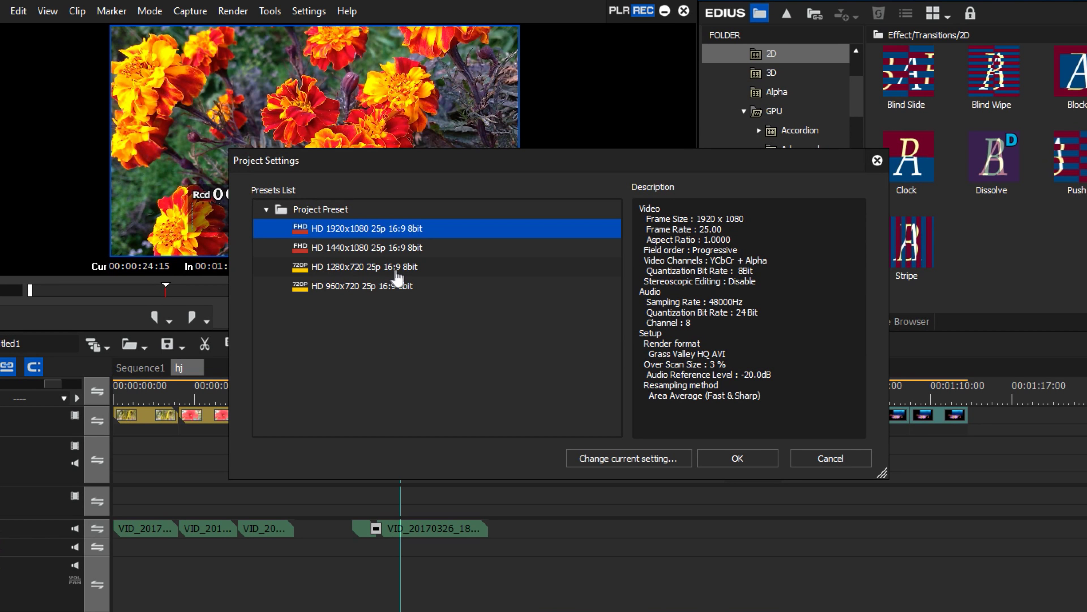
click(387, 273)
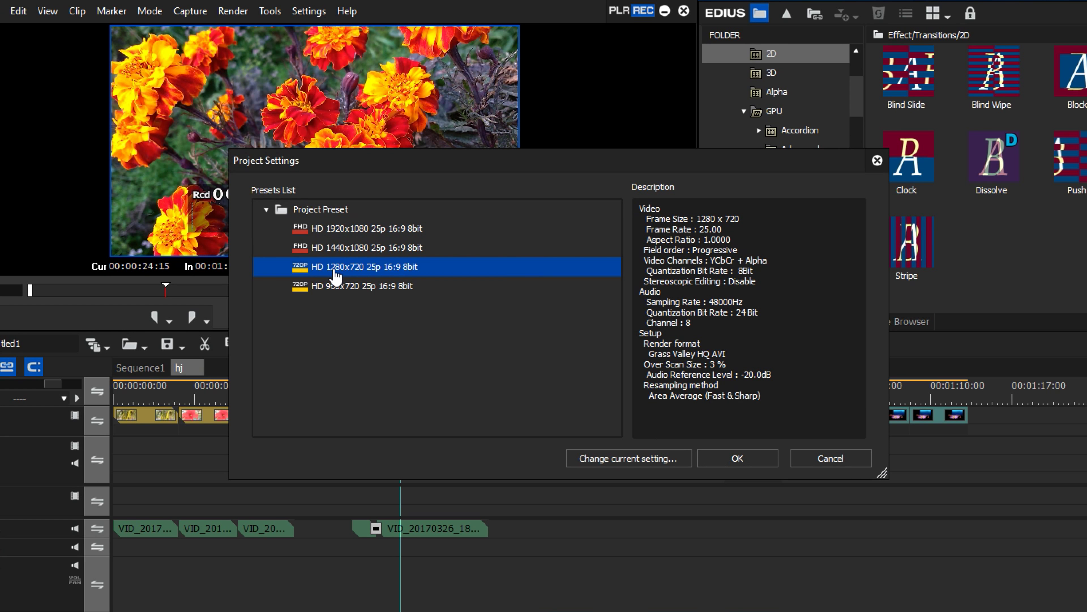
click(737, 458)
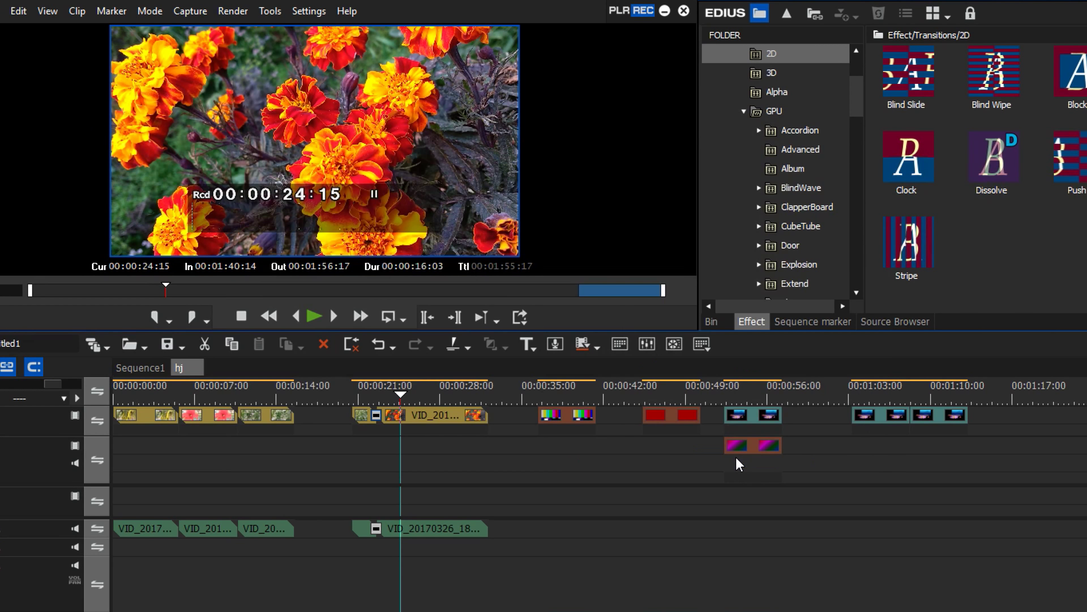
click(308, 11)
click(332, 88)
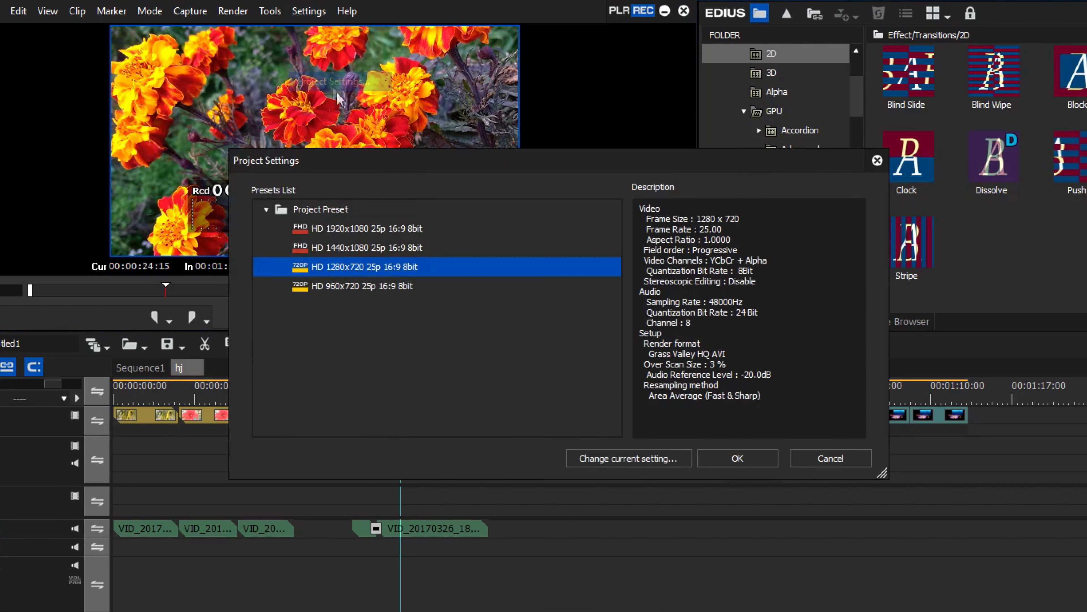
click(357, 231)
click(735, 460)
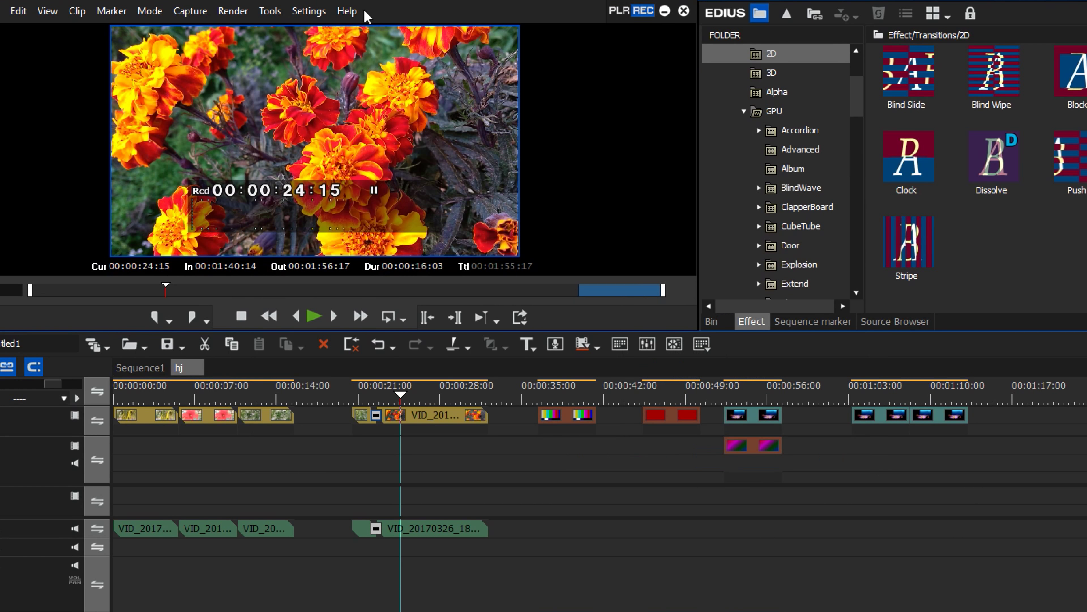
Open the current project's detailed settings, examine the advanced video and audio options, and accept them
click(310, 11)
click(333, 81)
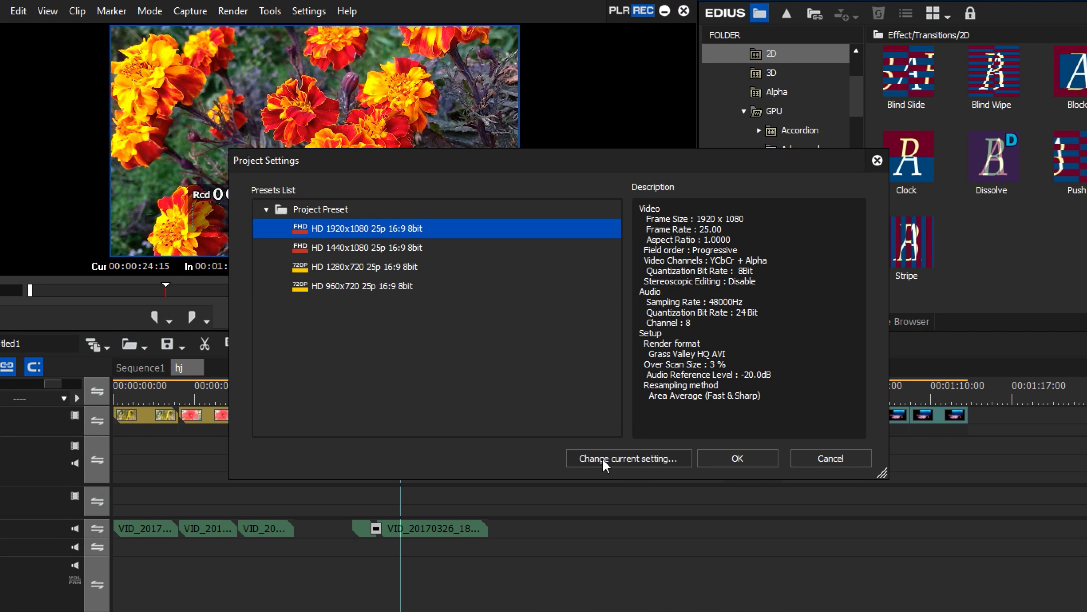
click(634, 457)
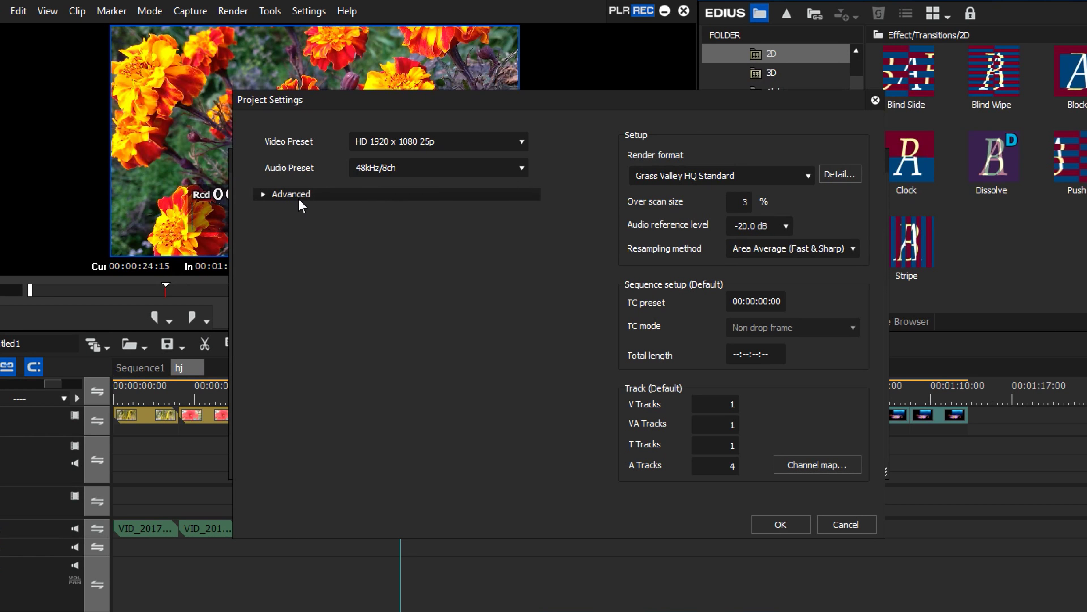
click(265, 195)
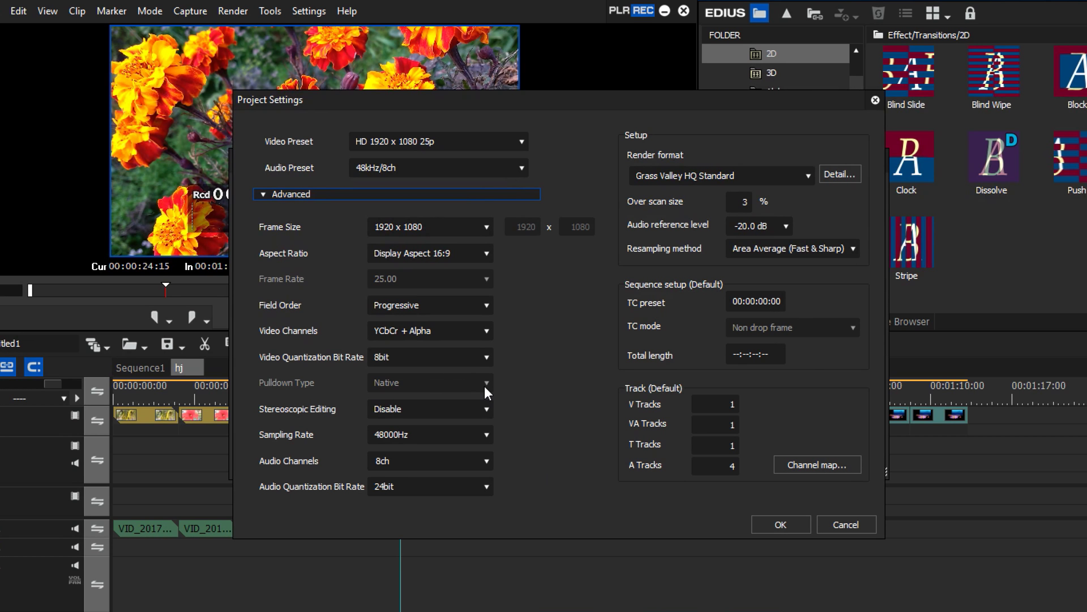
click(265, 195)
click(265, 194)
click(771, 528)
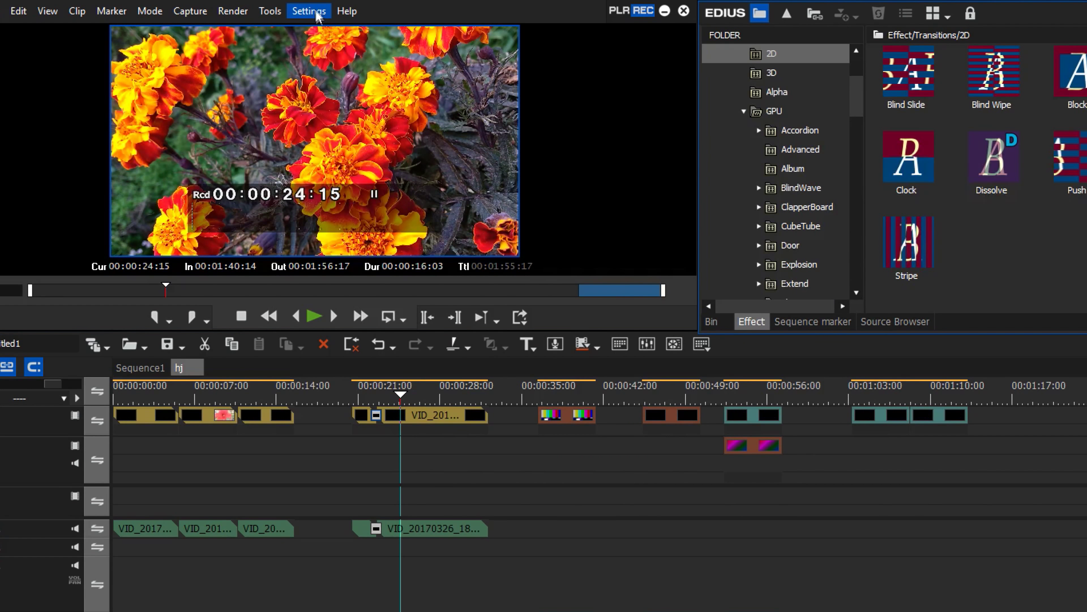
Rename the current sequence to the person's surname in the sequence settings
click(309, 11)
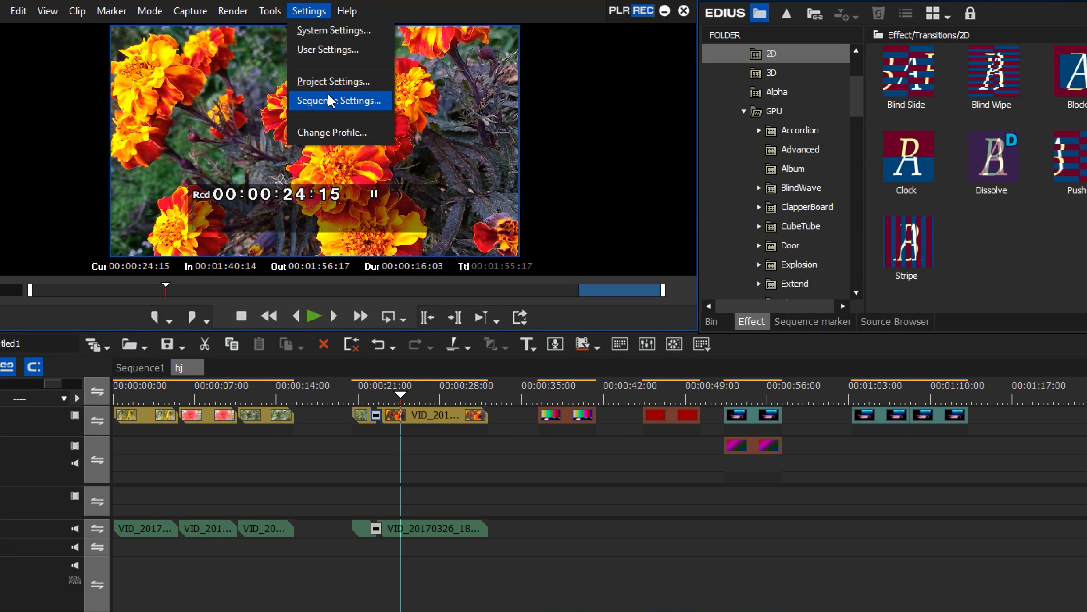
click(322, 101)
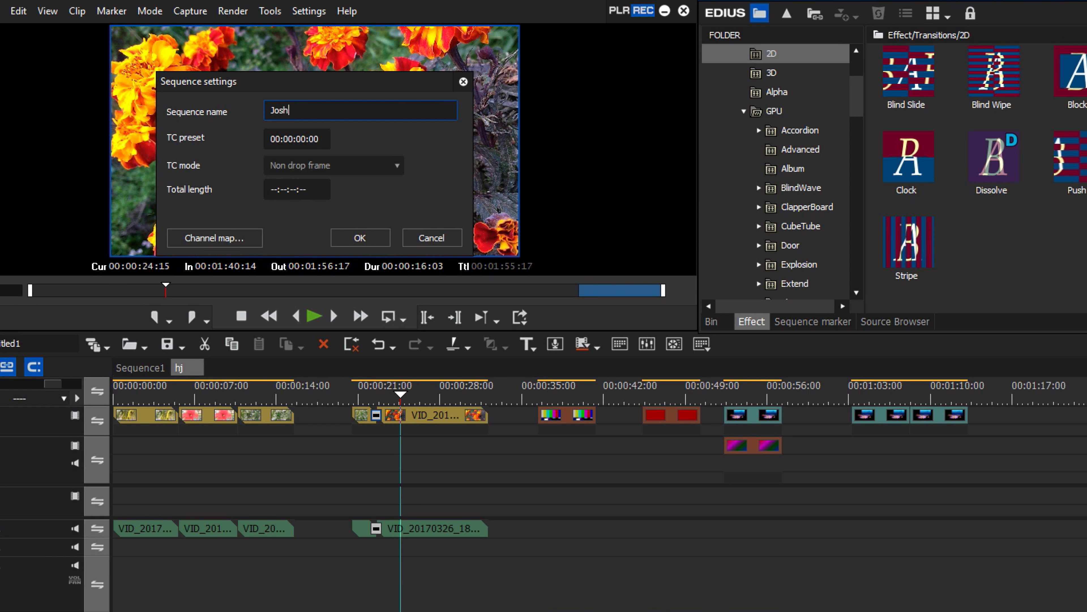
click(360, 237)
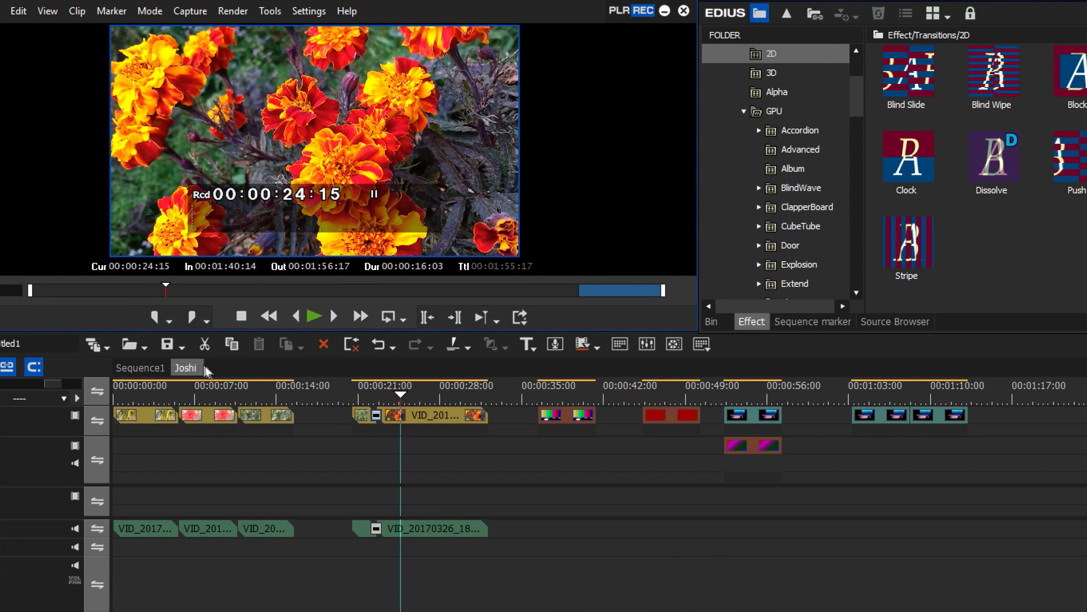
Rename Sequence1 to the person's first name directly on the timeline and return to the other sequence
click(140, 368)
double_click(141, 369)
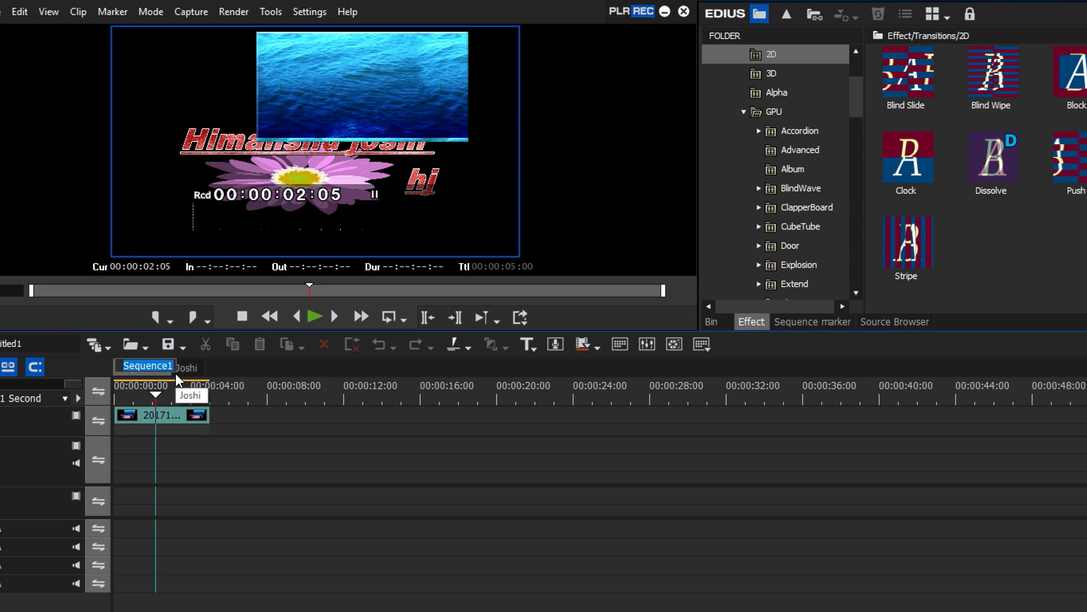
text(Himanshu)
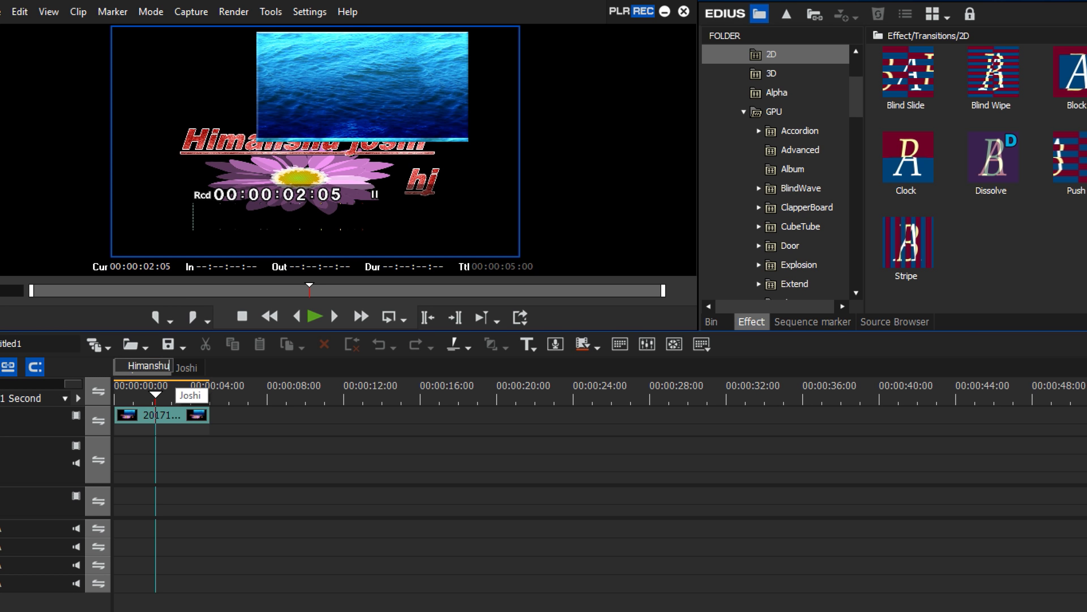
key(Return)
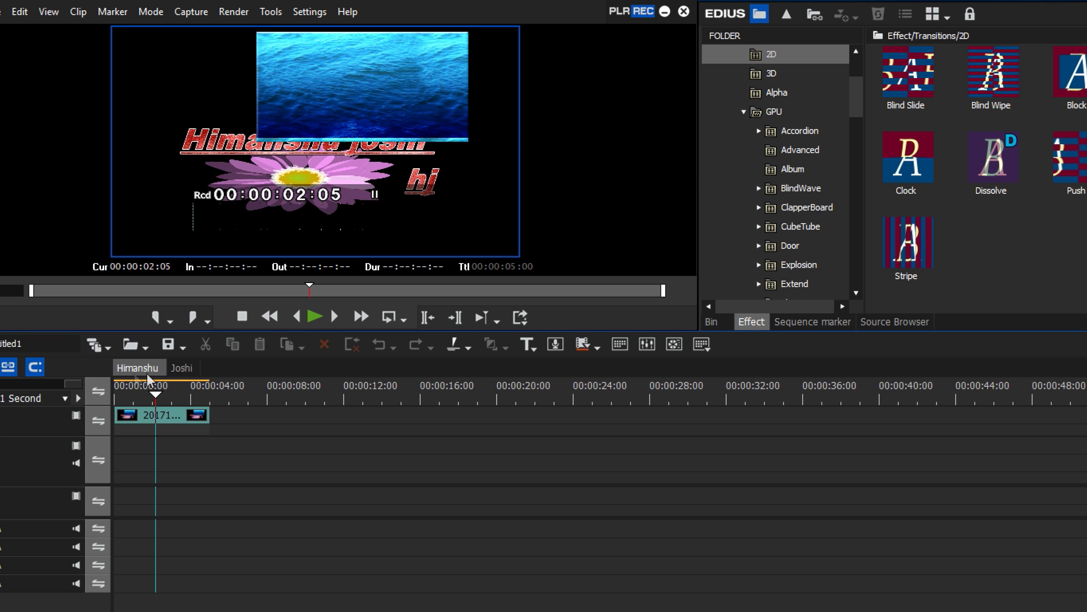
click(184, 368)
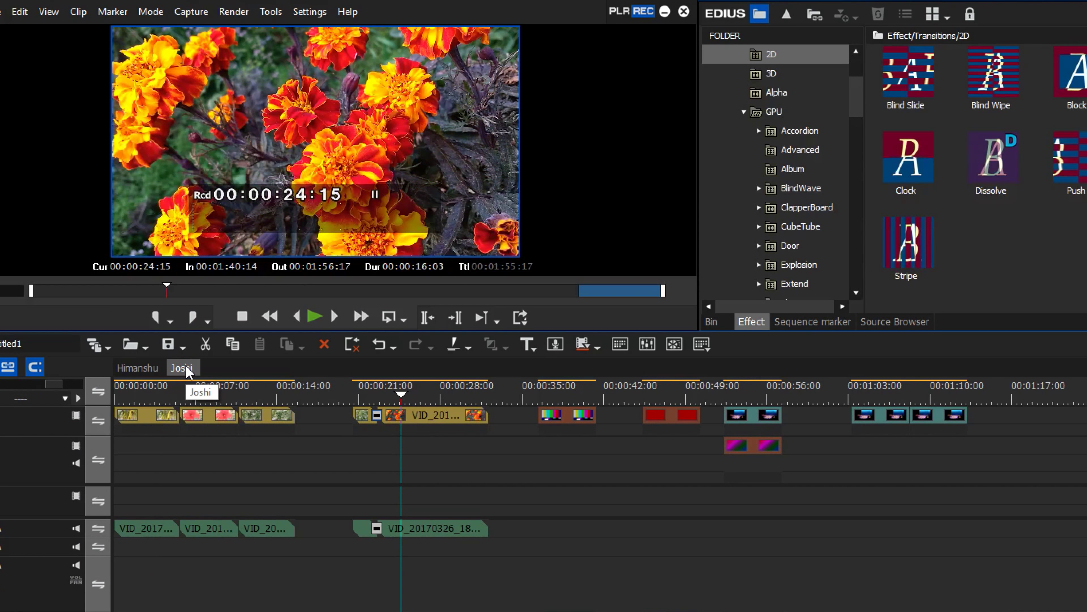
View the available profiles without changing the profile and look over the Help commands
click(309, 11)
click(338, 133)
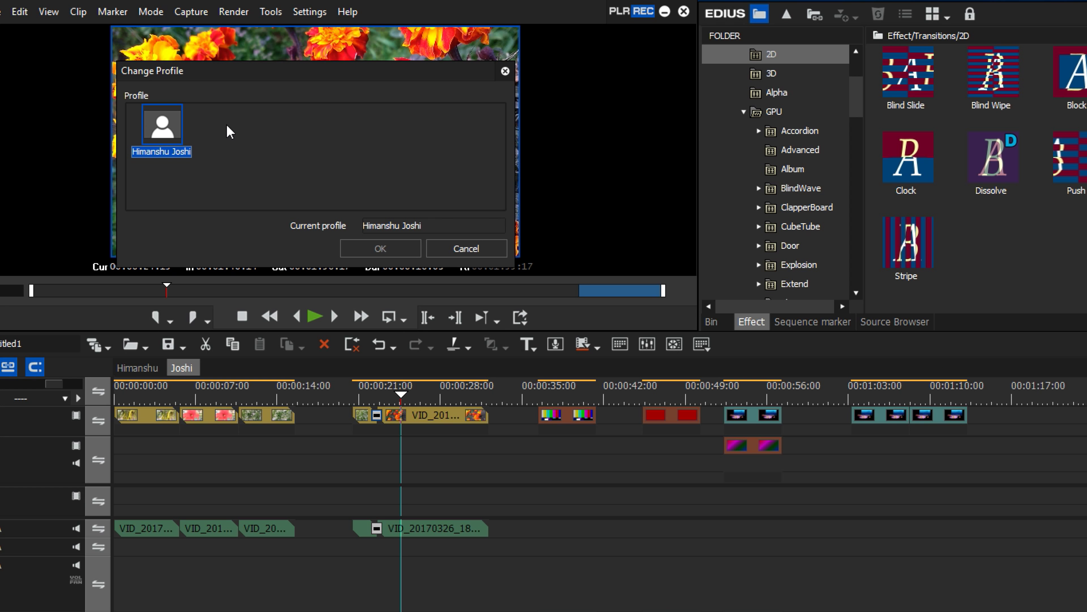
click(464, 250)
click(349, 12)
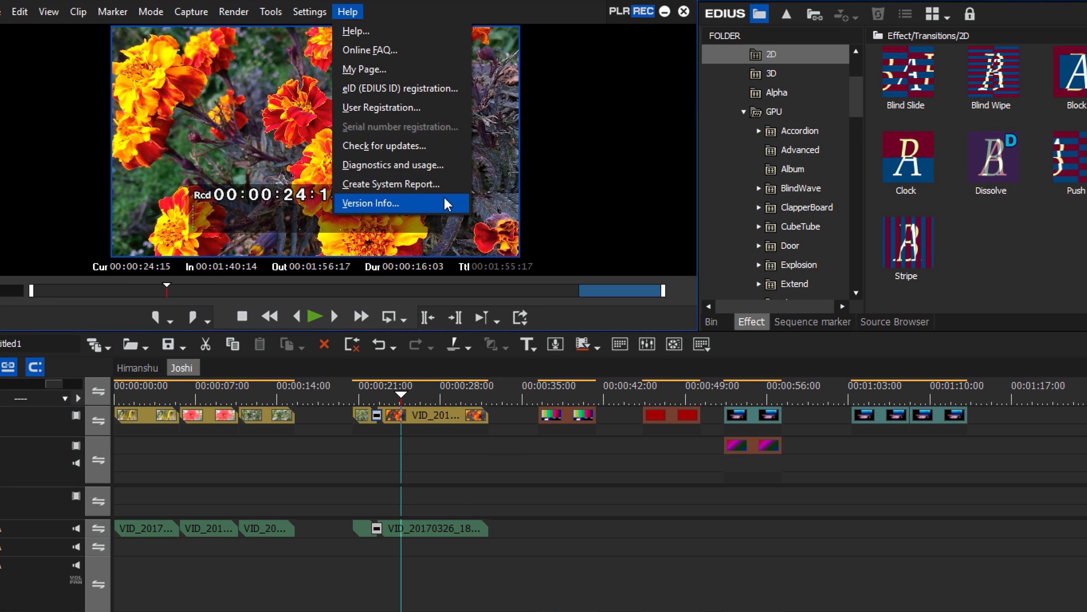
click(388, 37)
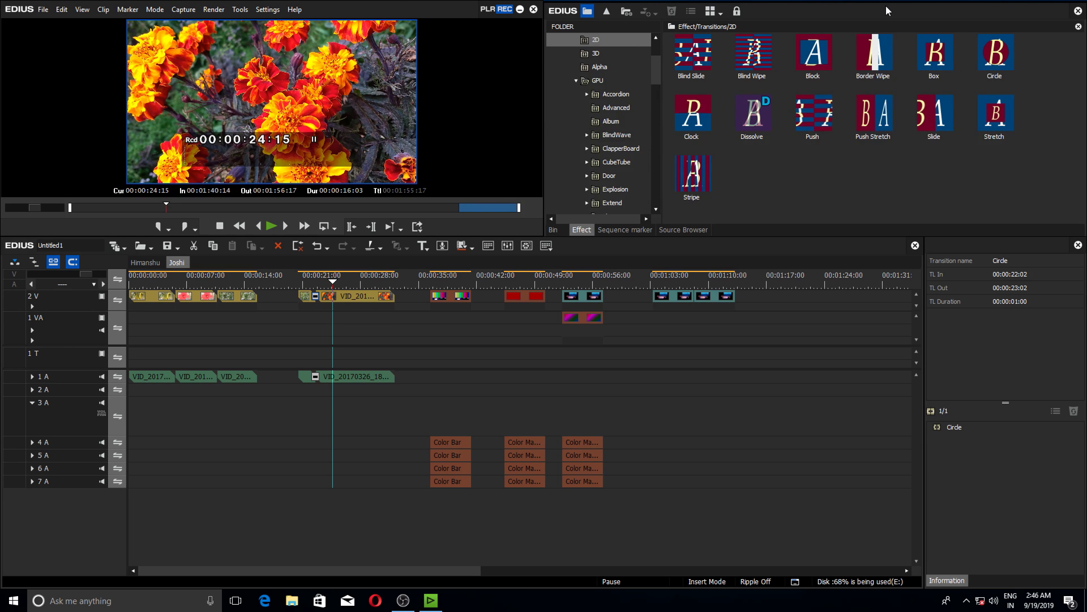
drag(888, 13, 888, 11)
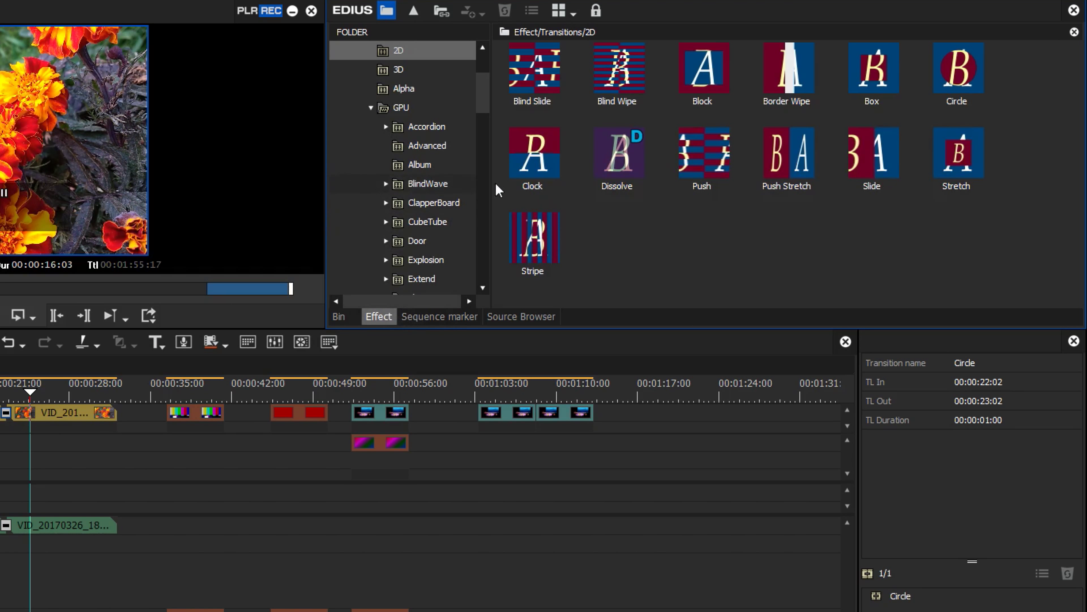
Show the Bin and browse through all clips, titles, sequences and audio in its root folder
click(349, 318)
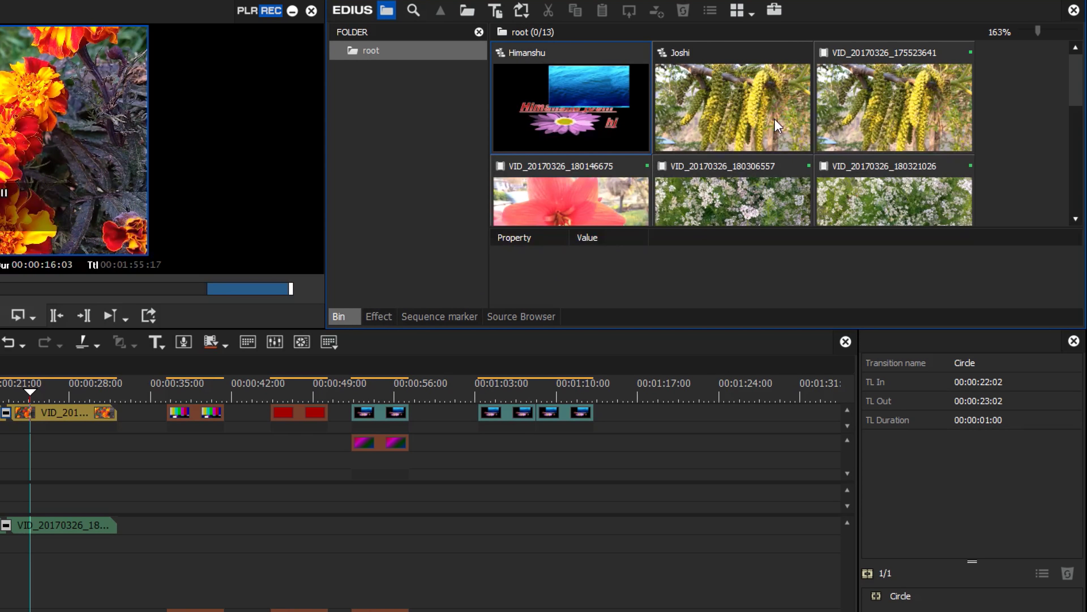
scroll(775, 120, down, 3)
scroll(775, 120, down, 3)
scroll(775, 120, up, 8)
scroll(777, 124, down, 6)
scroll(777, 124, up, 6)
scroll(777, 125, down, 6)
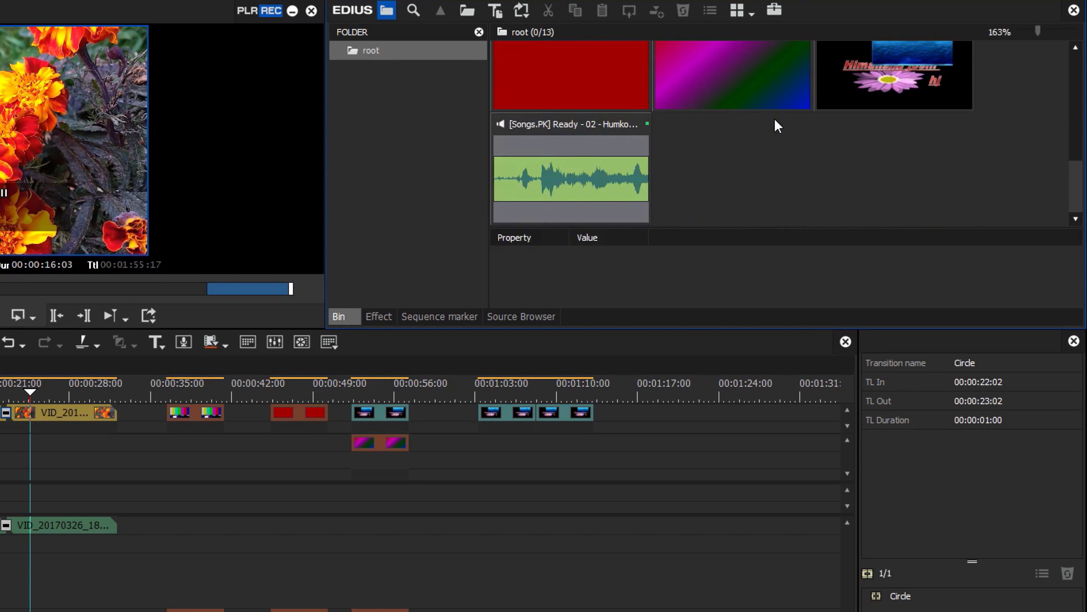
scroll(753, 152, up, 6)
scroll(754, 153, down, 6)
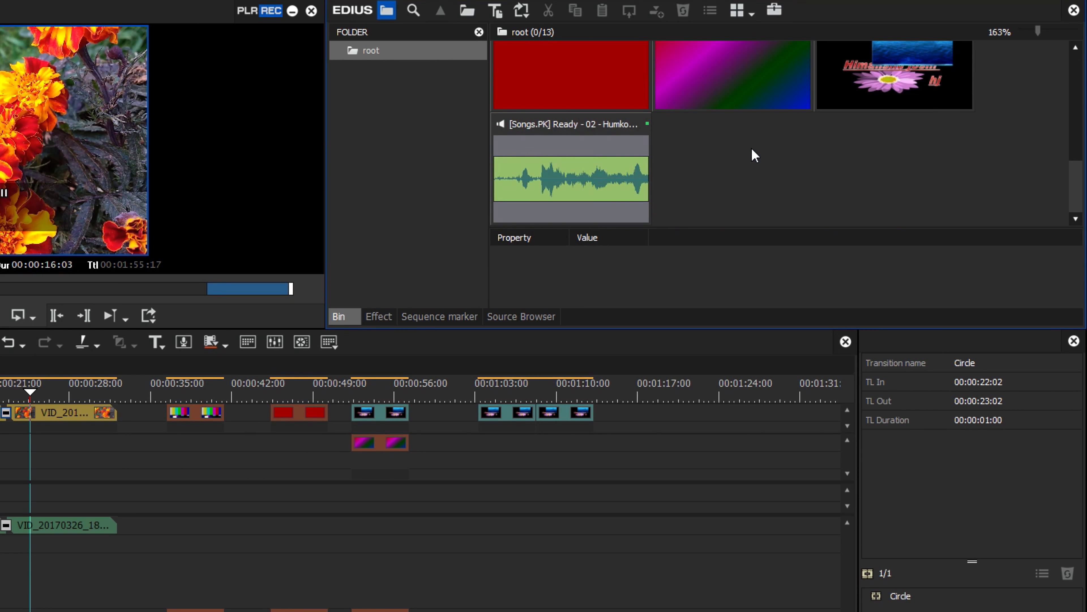
Add the image file IMG_20180124_121645189 from the Pen drive folder to the Bin
right_click(914, 172)
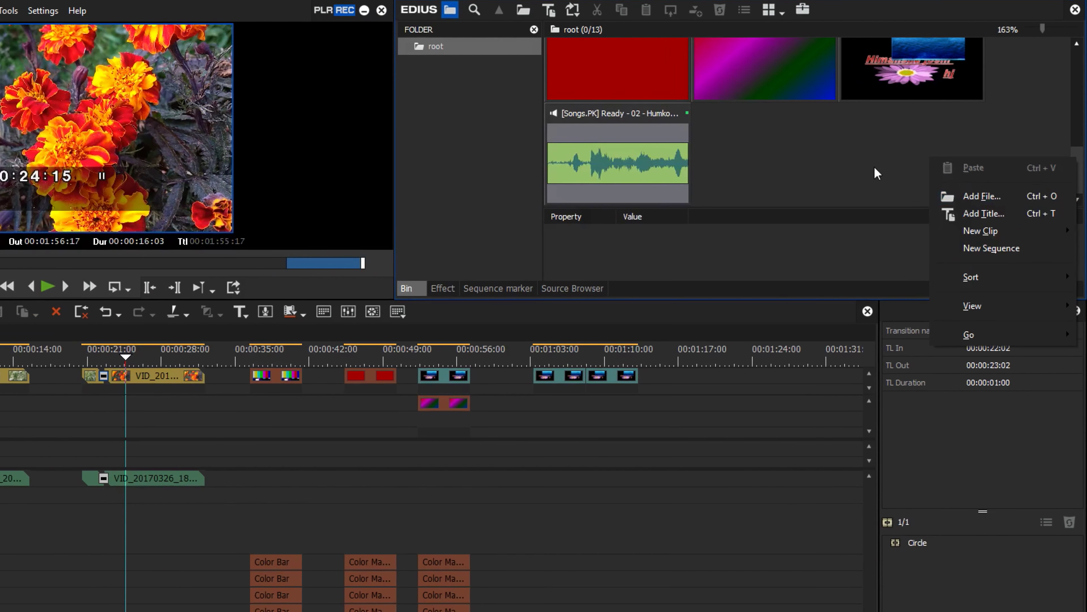
click(982, 196)
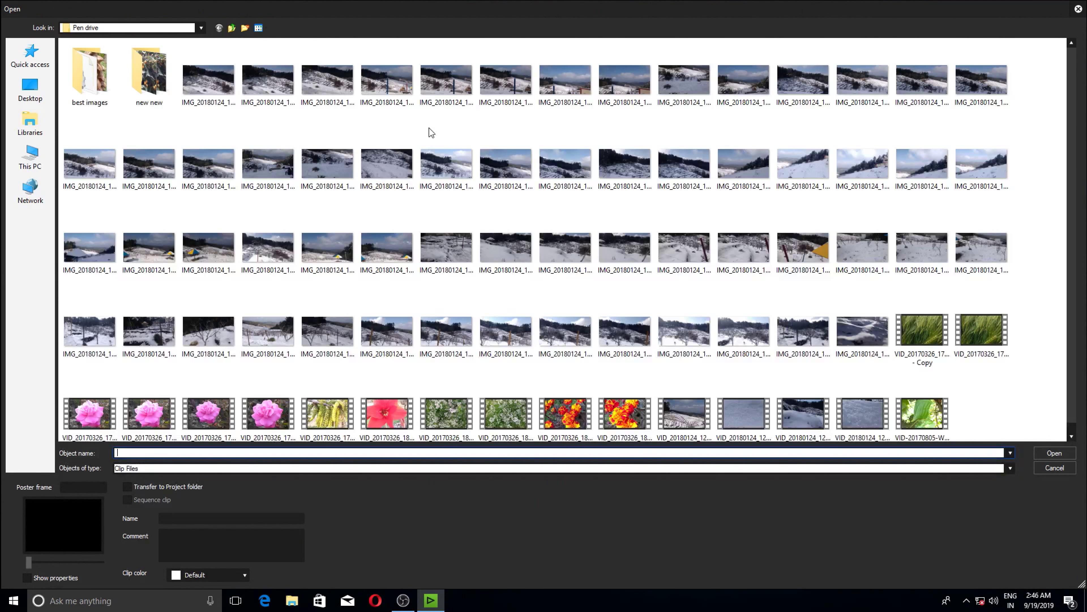
click(623, 245)
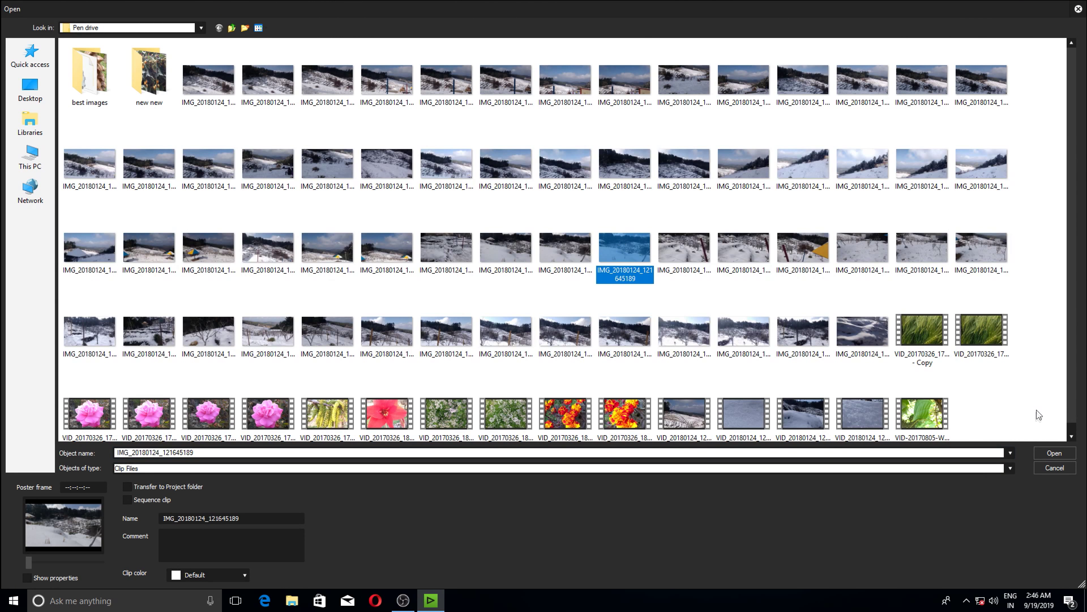
click(1045, 457)
click(982, 123)
View the Quick Titler window for adding a title to the Bin and close it without creating a title
right_click(966, 110)
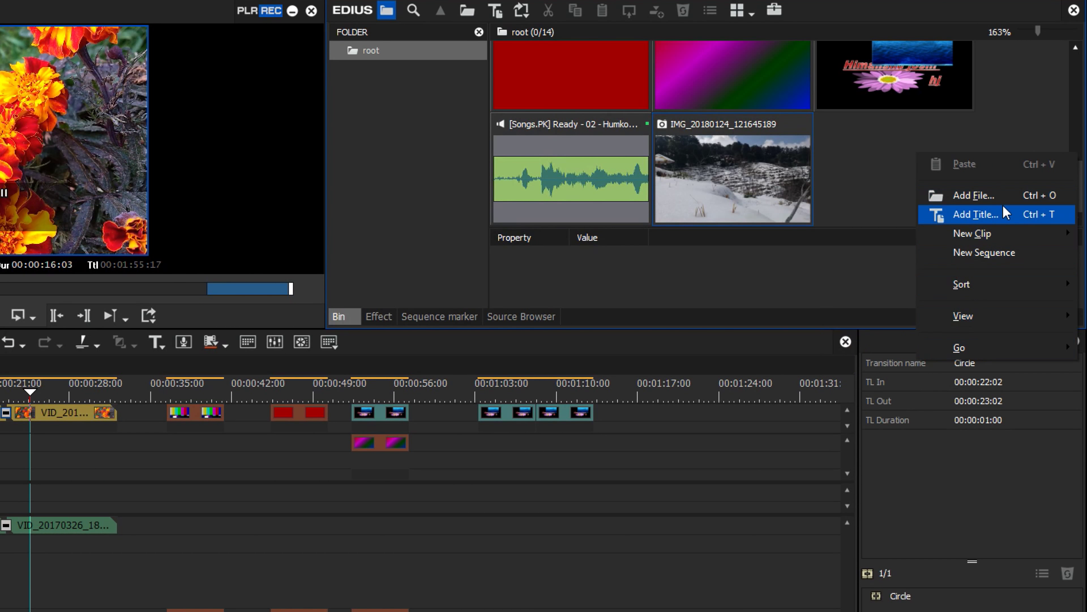
click(829, 148)
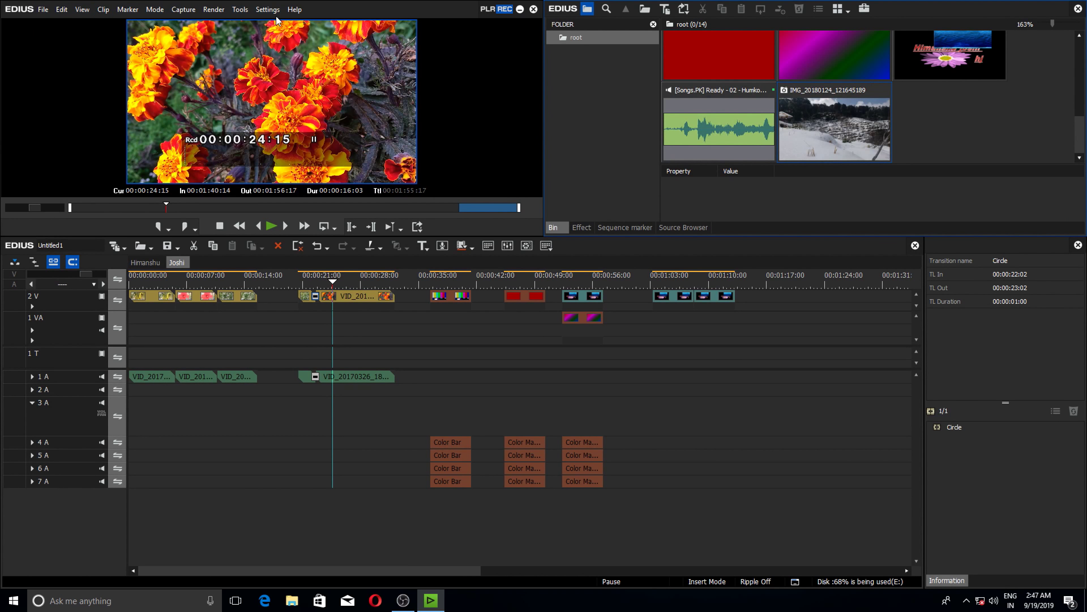
right_click(965, 105)
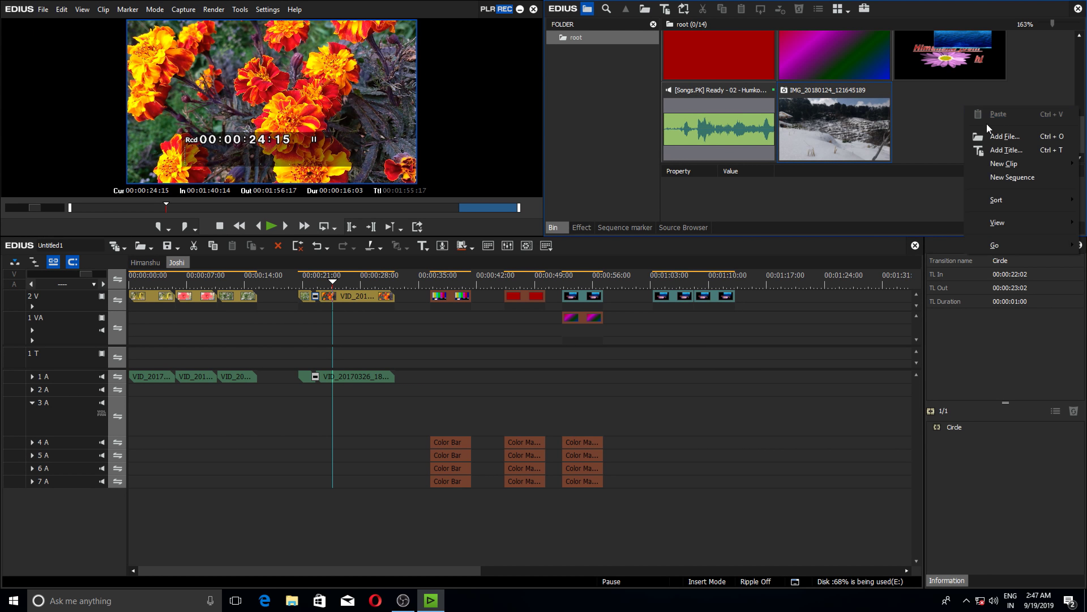
click(993, 151)
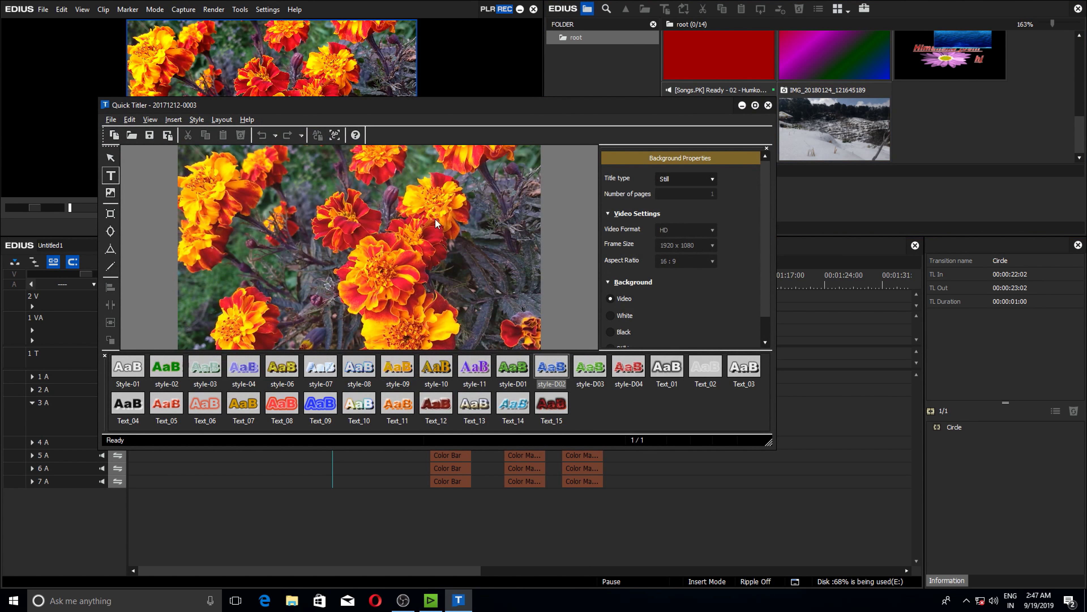
click(768, 106)
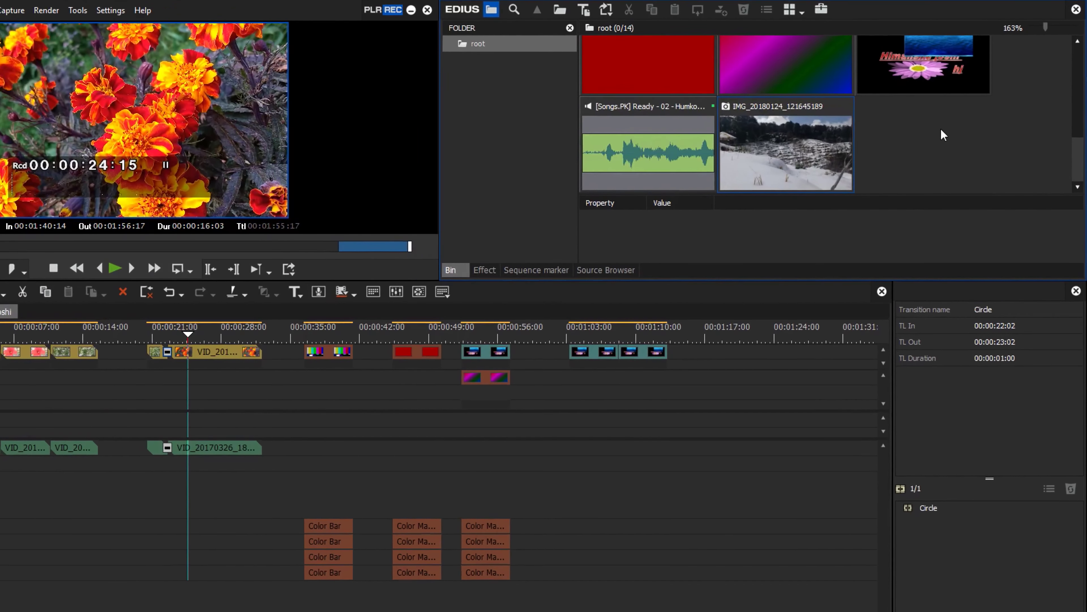
Create a new sequence in the Bin's root folder and deselect it
right_click(936, 124)
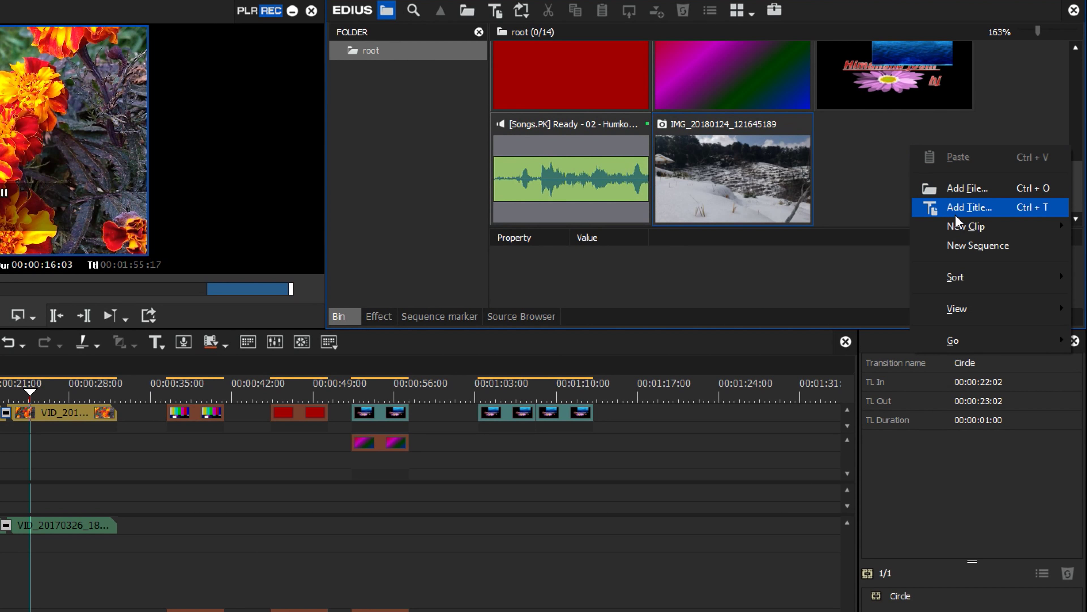
mouse_move(955, 227)
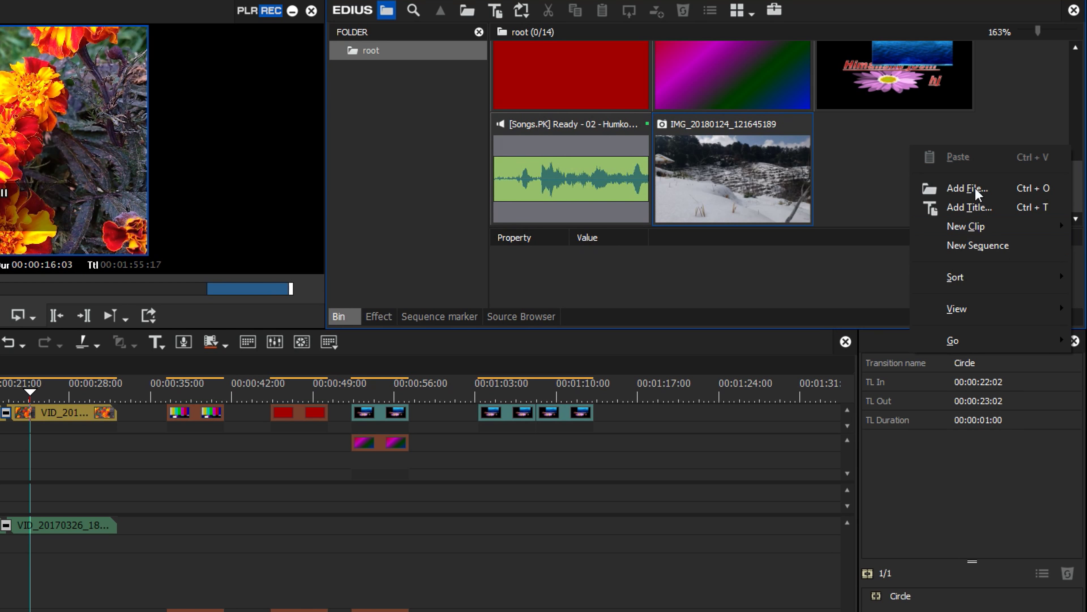
click(984, 249)
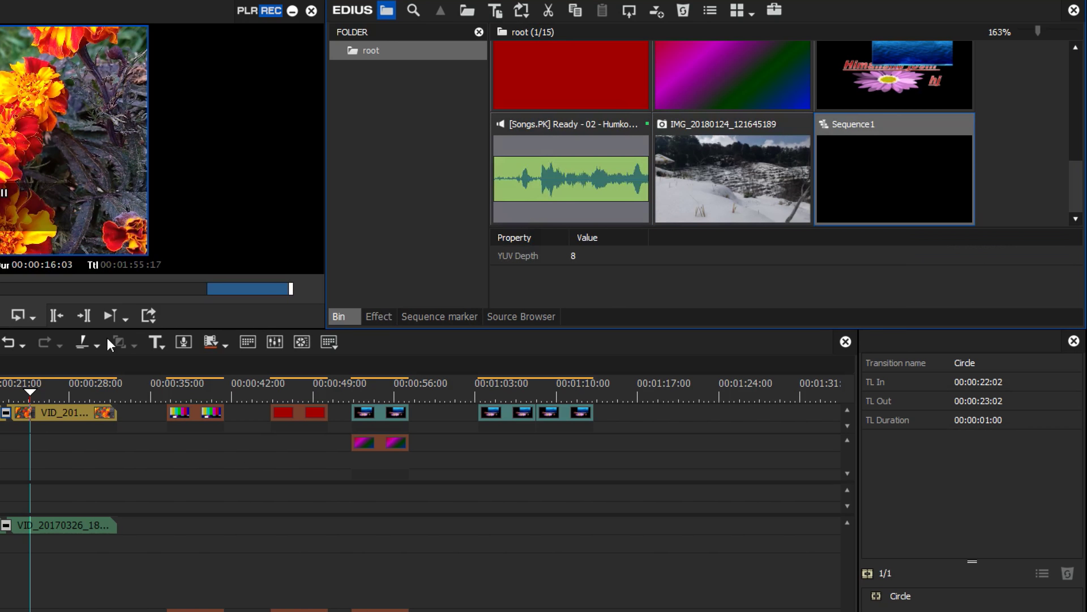
click(915, 173)
Look over the Bin's Sort, View and Go options without changing any of them
right_click(1020, 153)
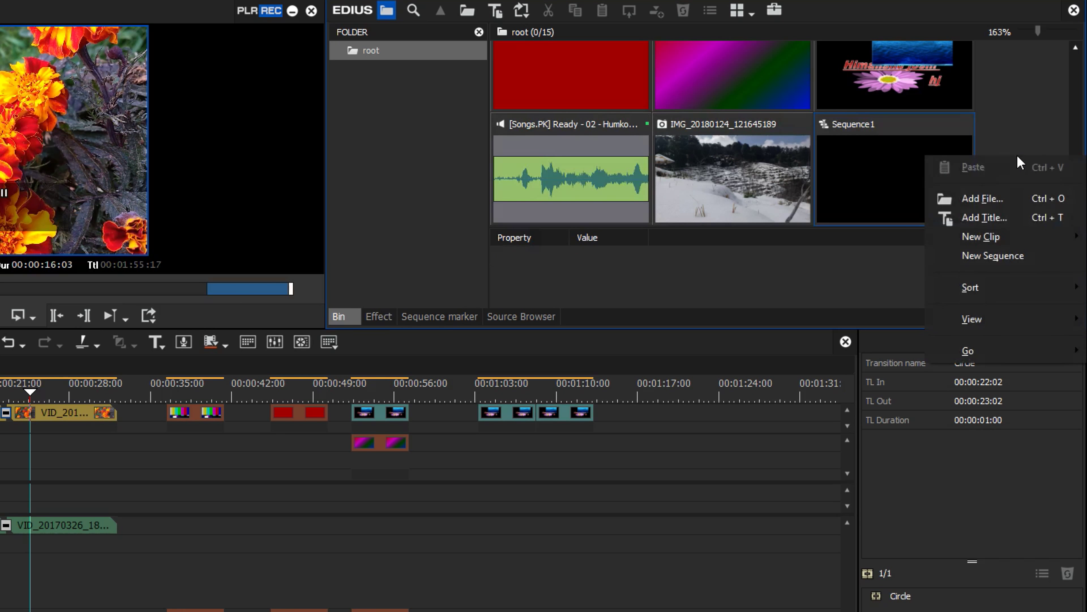
mouse_move(984, 283)
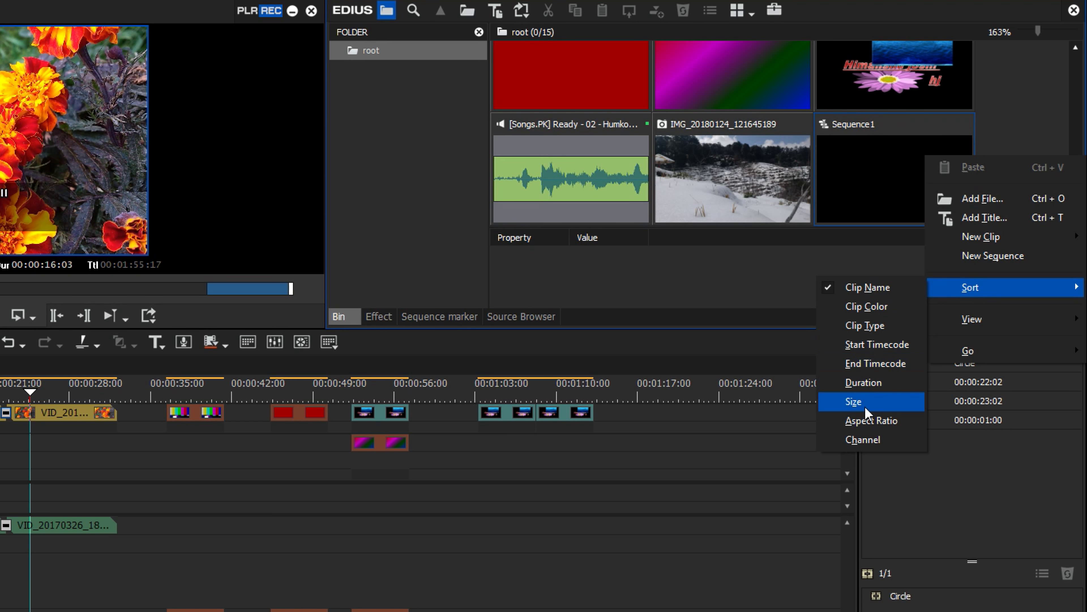
mouse_move(972, 323)
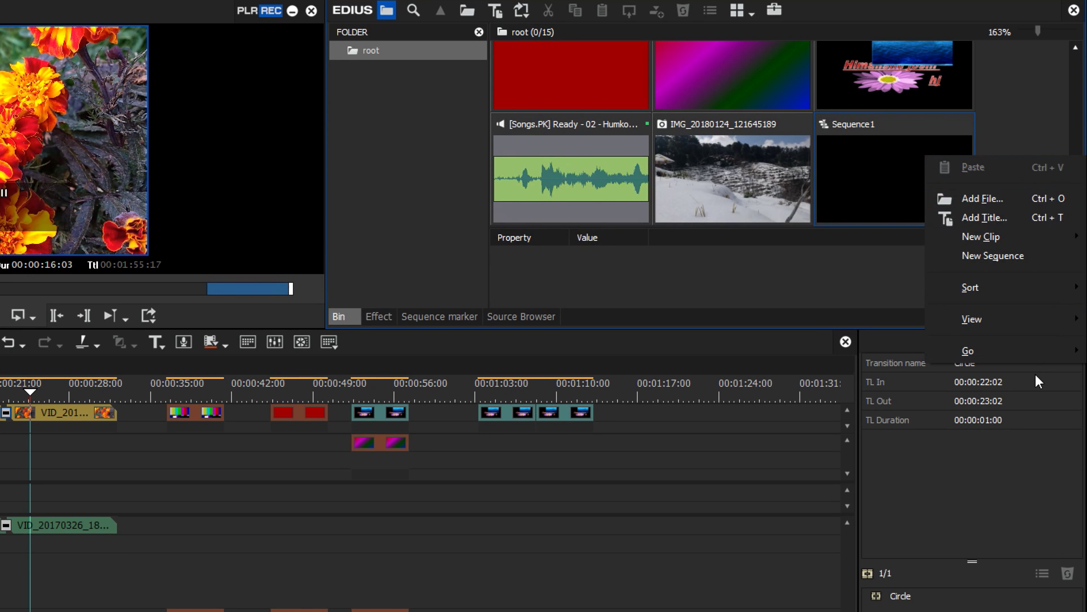
mouse_move(1051, 363)
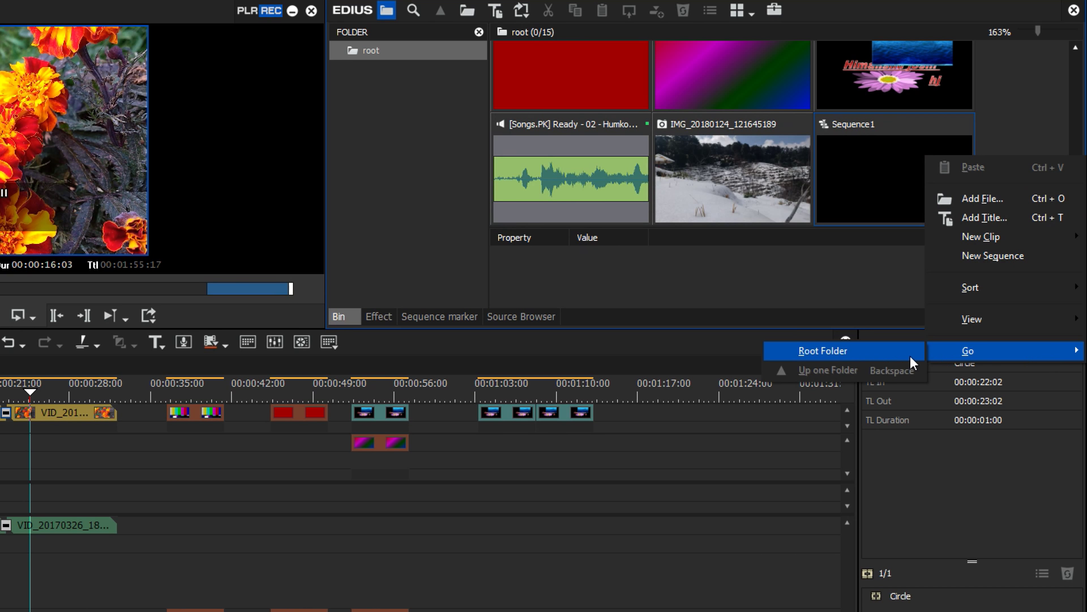
click(1007, 137)
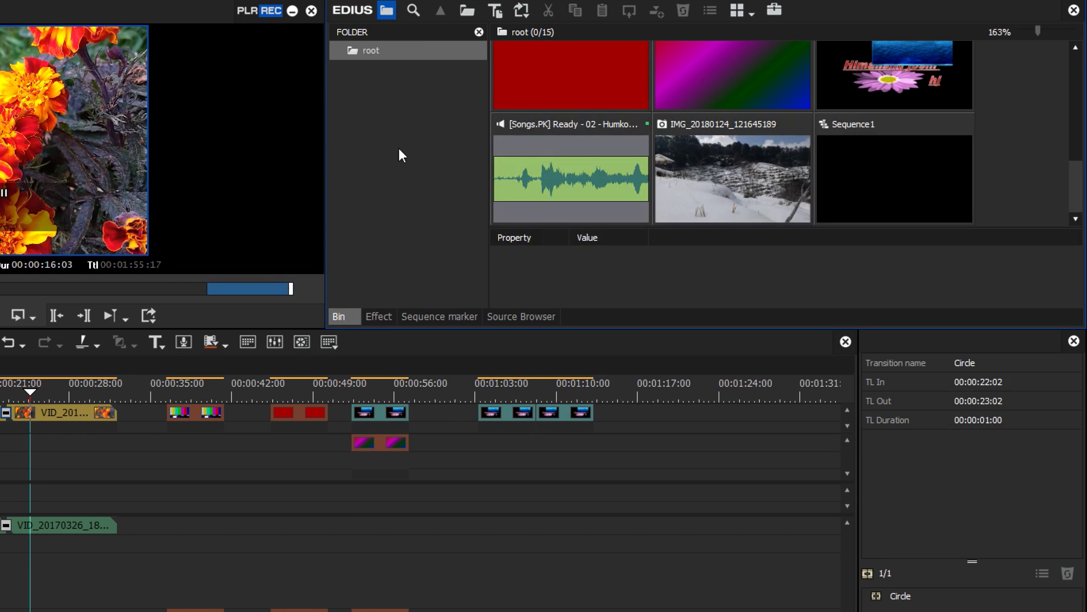
Create a new folder named hj under the Bin's root folder
right_click(370, 49)
click(434, 61)
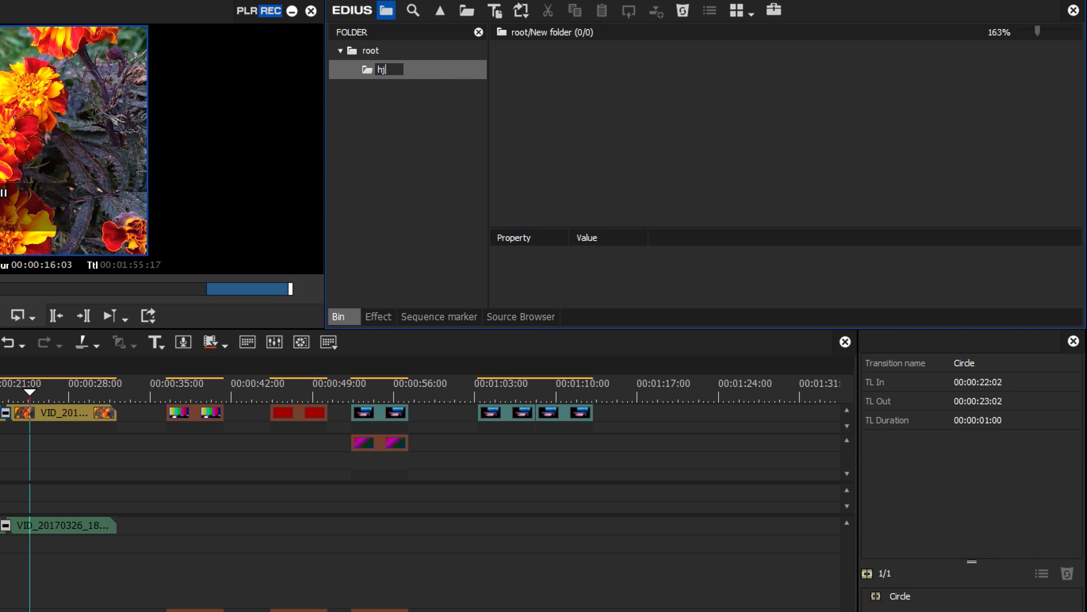
text(hj)
key(Return)
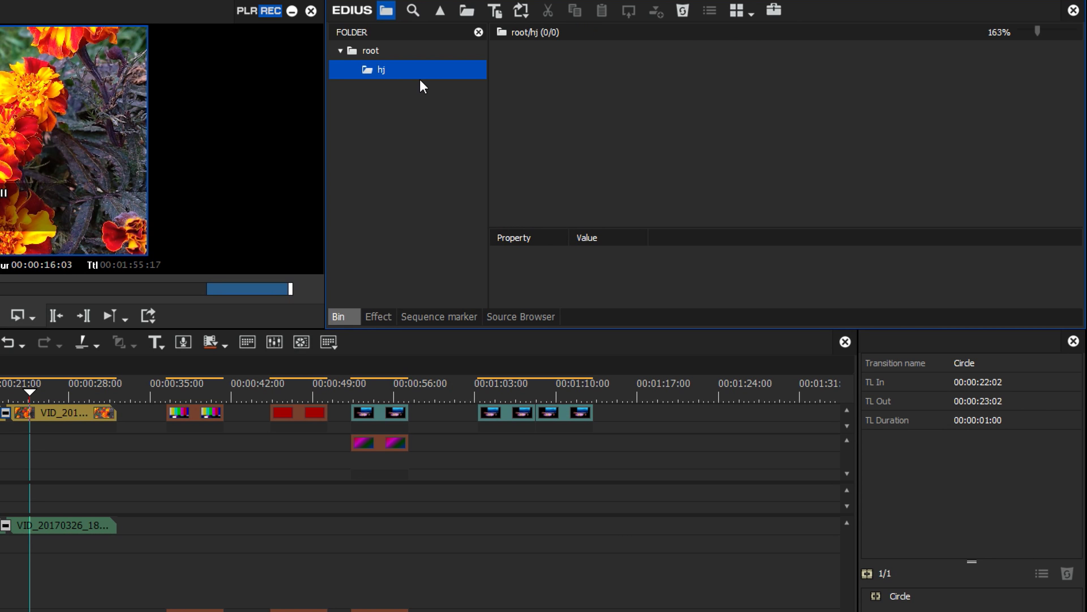
Examine the contents of the hj folder and compare them with those of the root folder
right_click(628, 117)
click(833, 114)
double_click(833, 113)
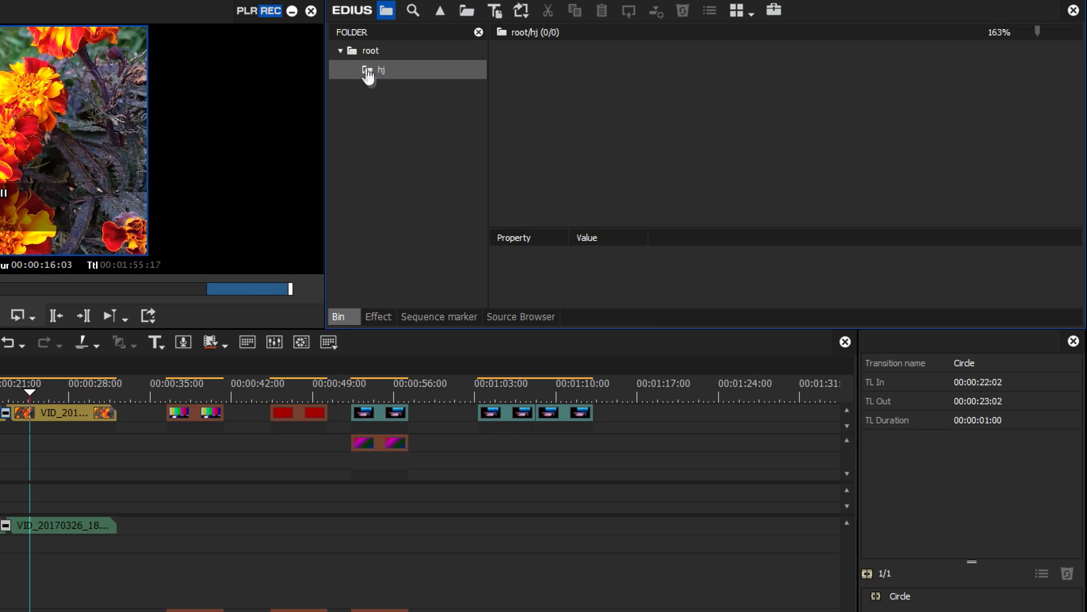
click(371, 52)
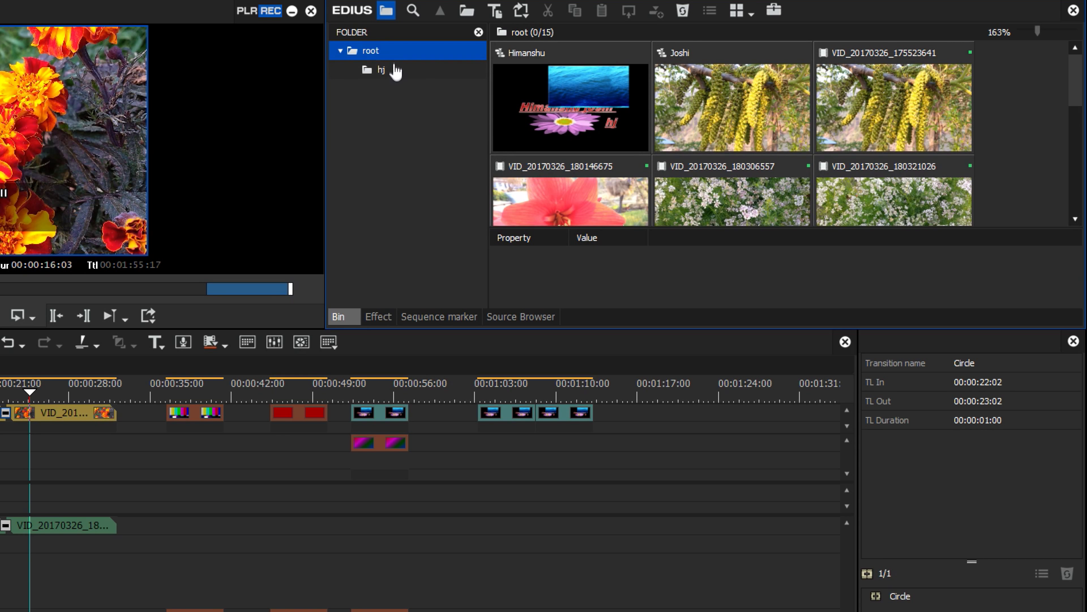
click(386, 69)
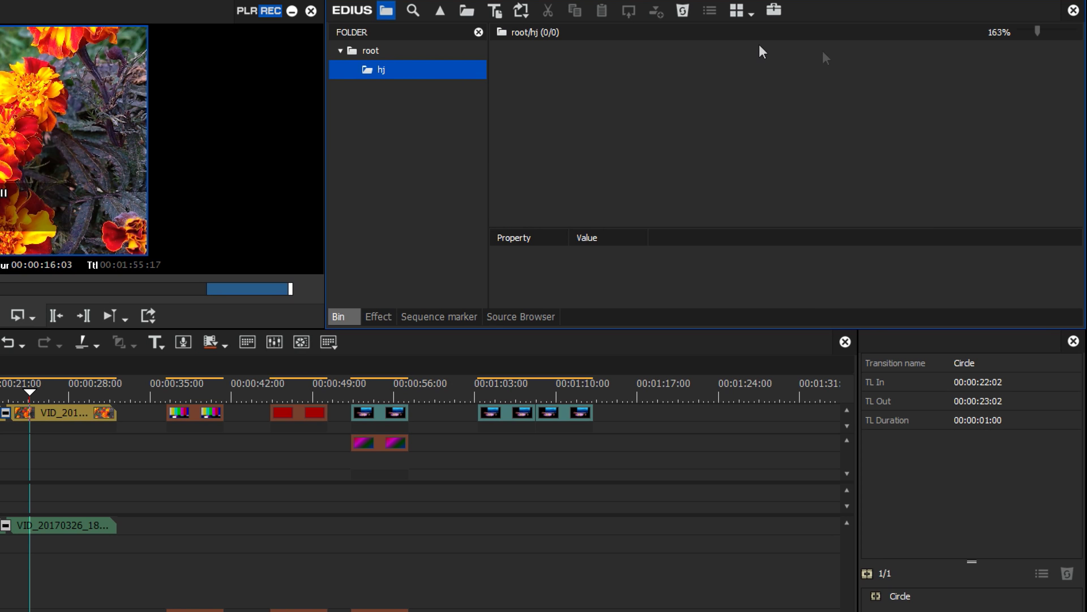
Create a subfolder with the default name inside the hj folder and collapse hj
right_click(385, 70)
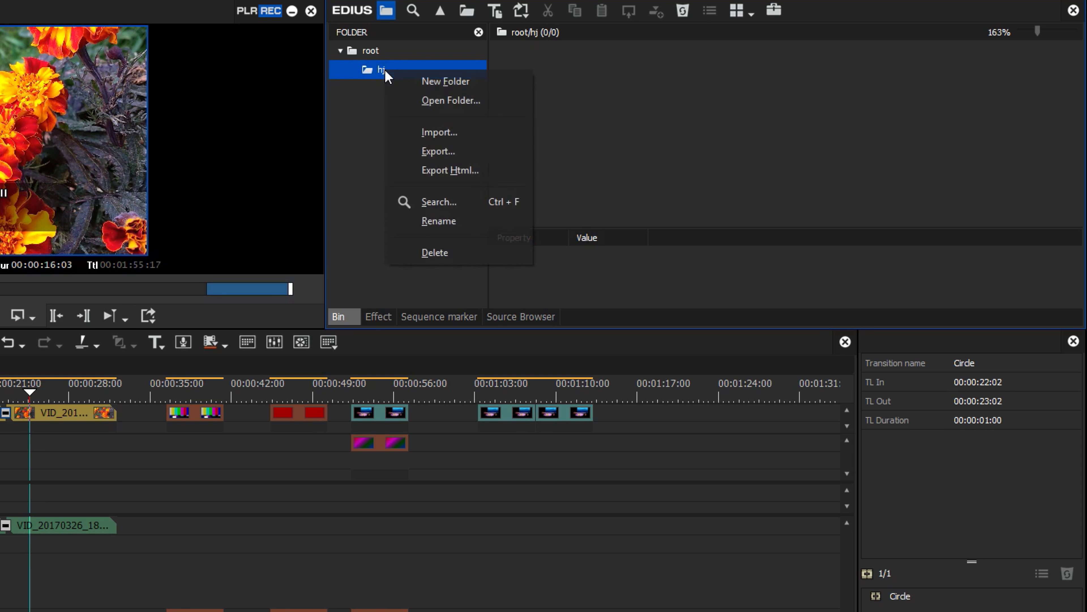
click(446, 85)
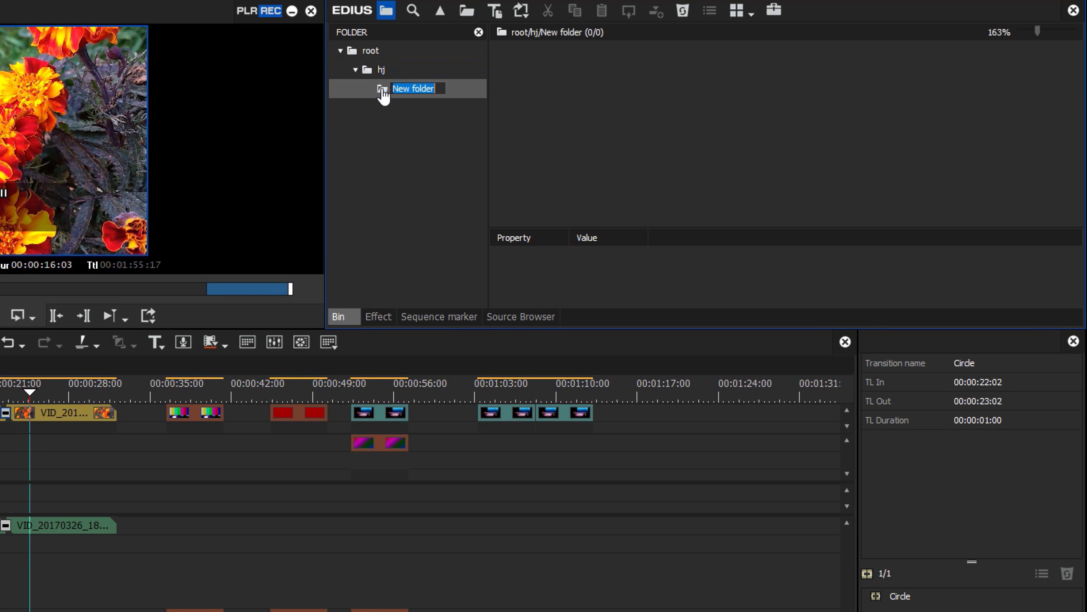
key(Return)
click(356, 69)
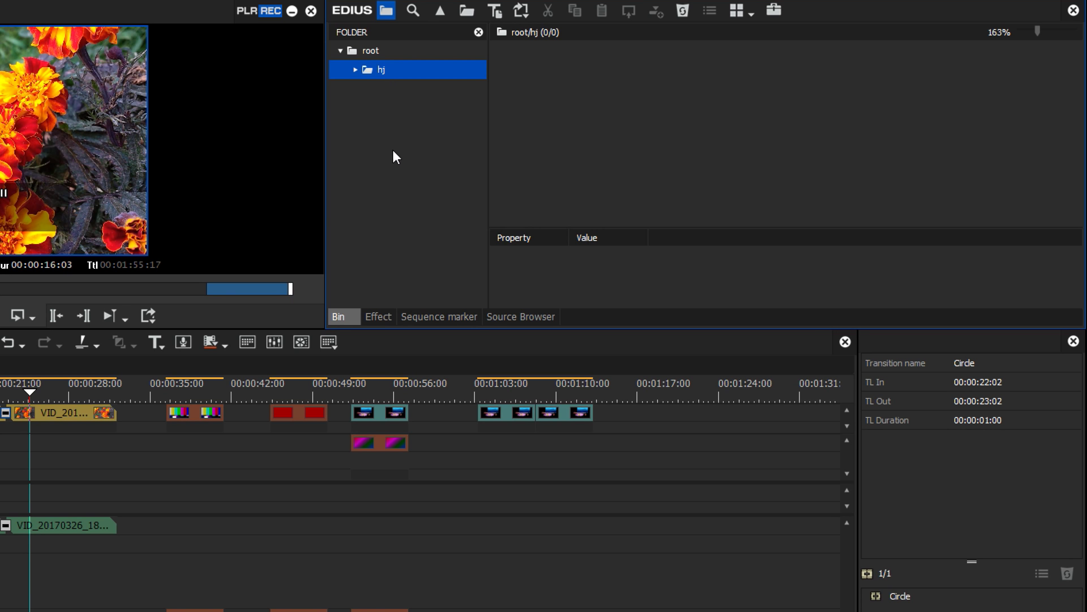
Create another folder with the default name directly under root, and check the hj subfolder by expanding and collapsing hj
right_click(384, 47)
click(423, 57)
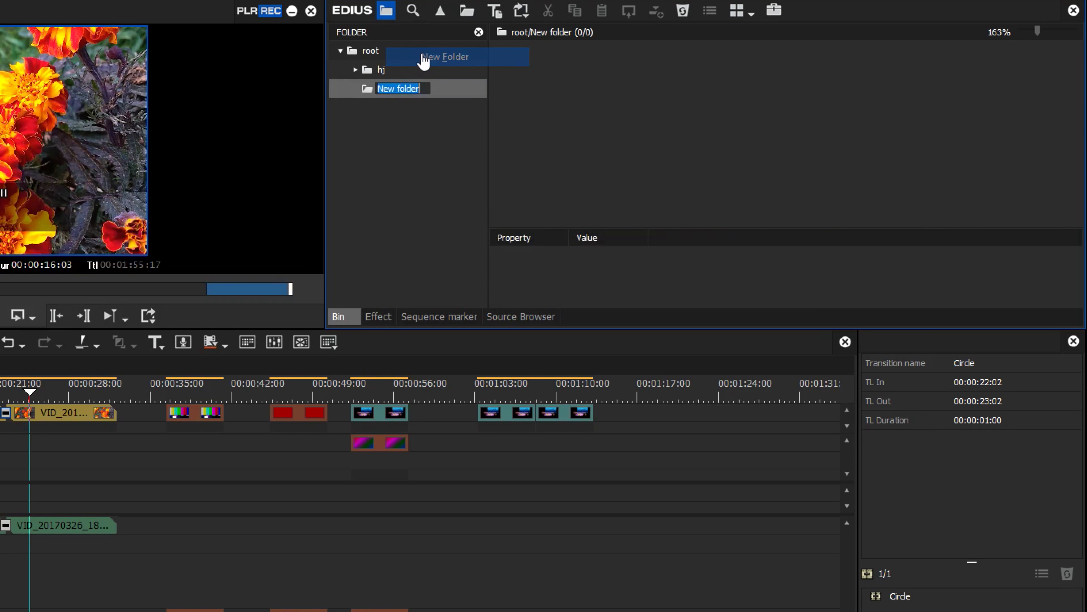
click(388, 141)
click(355, 70)
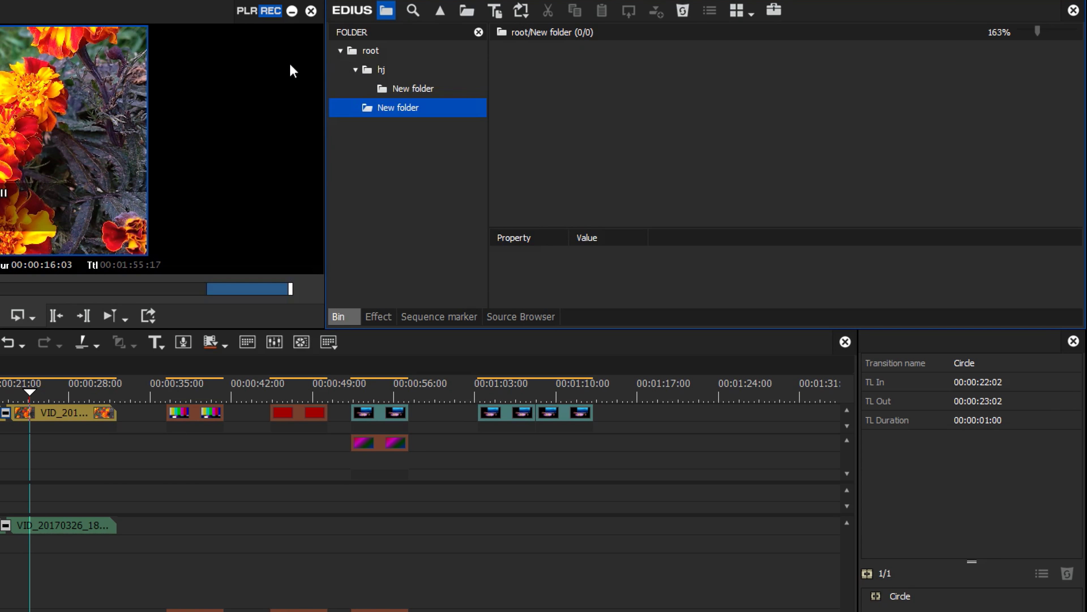
click(356, 71)
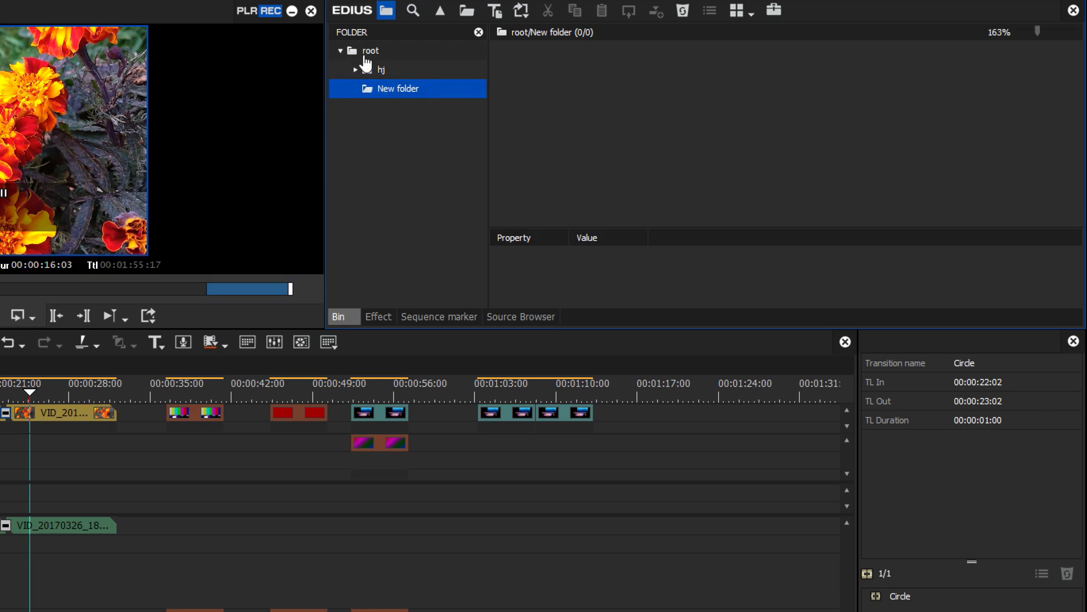
View the root folder's Open Folder and Export dialogs, cancelling both, and return to the folder commands
right_click(372, 48)
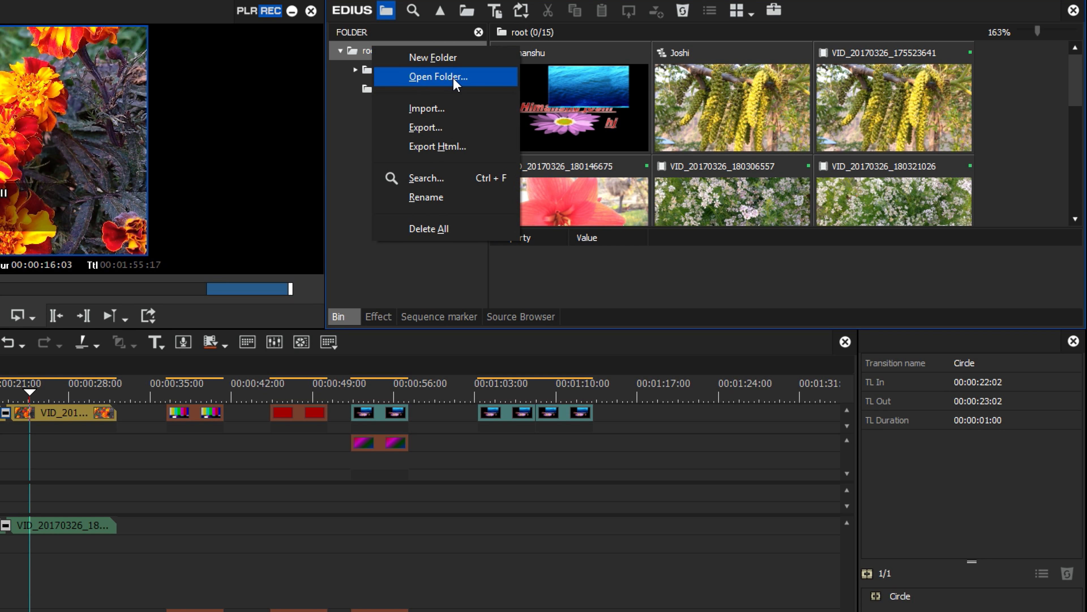
click(427, 77)
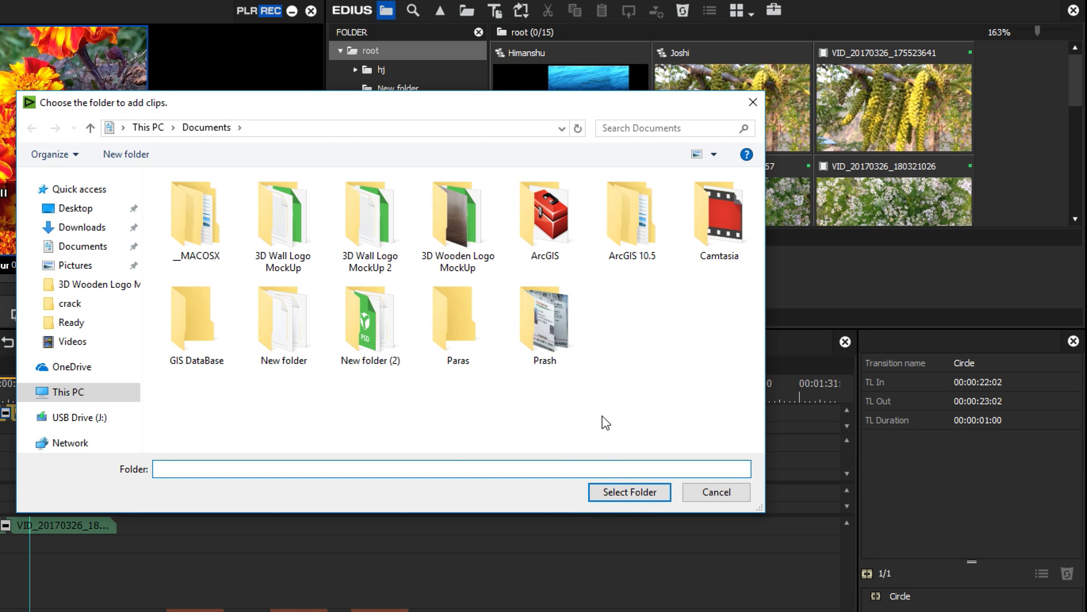
click(731, 495)
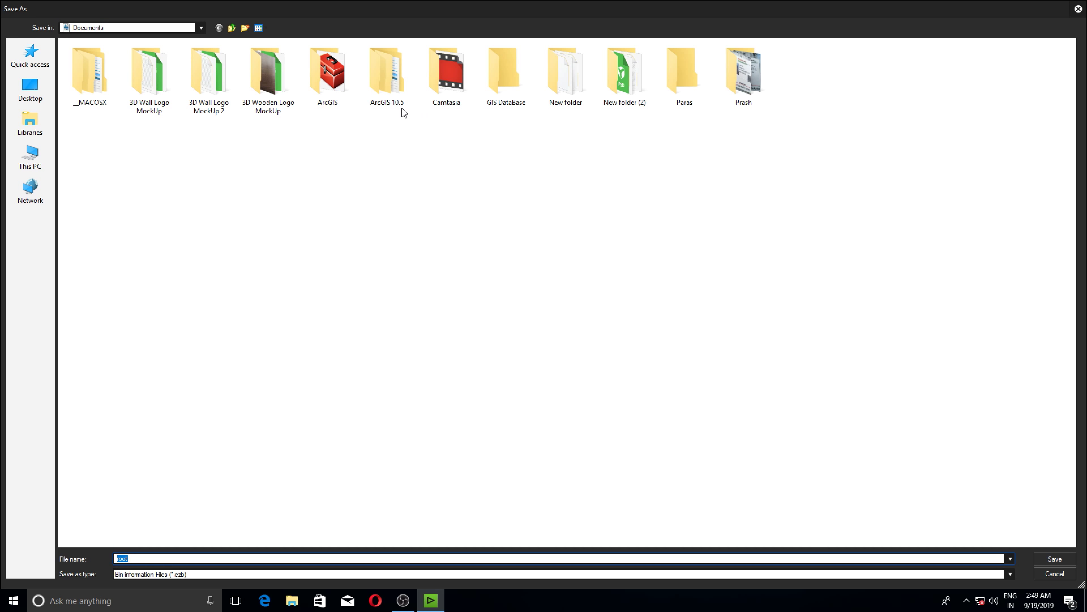
click(1055, 574)
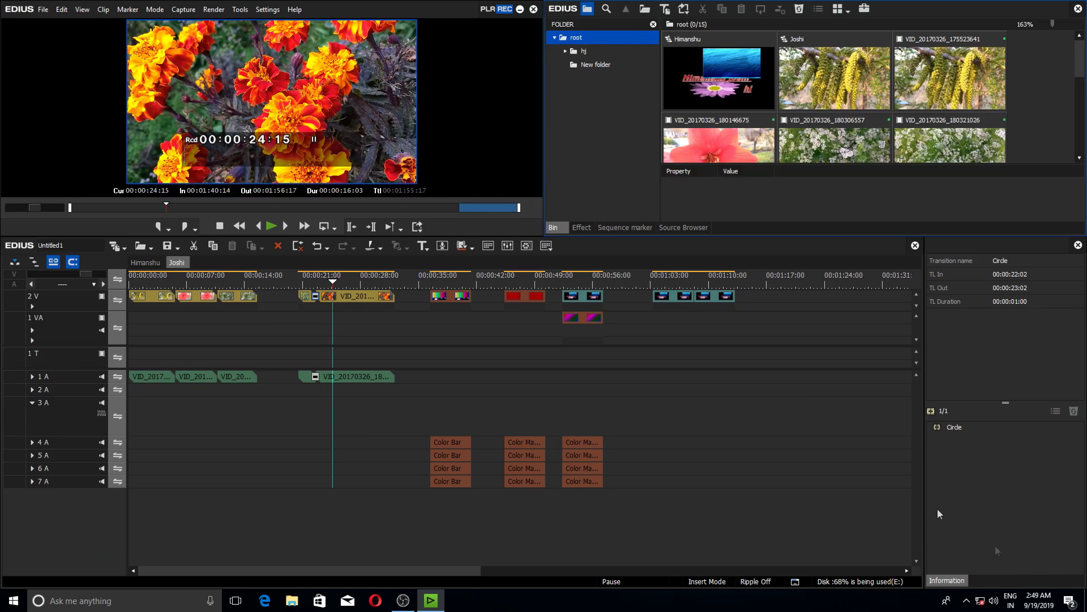
right_click(590, 38)
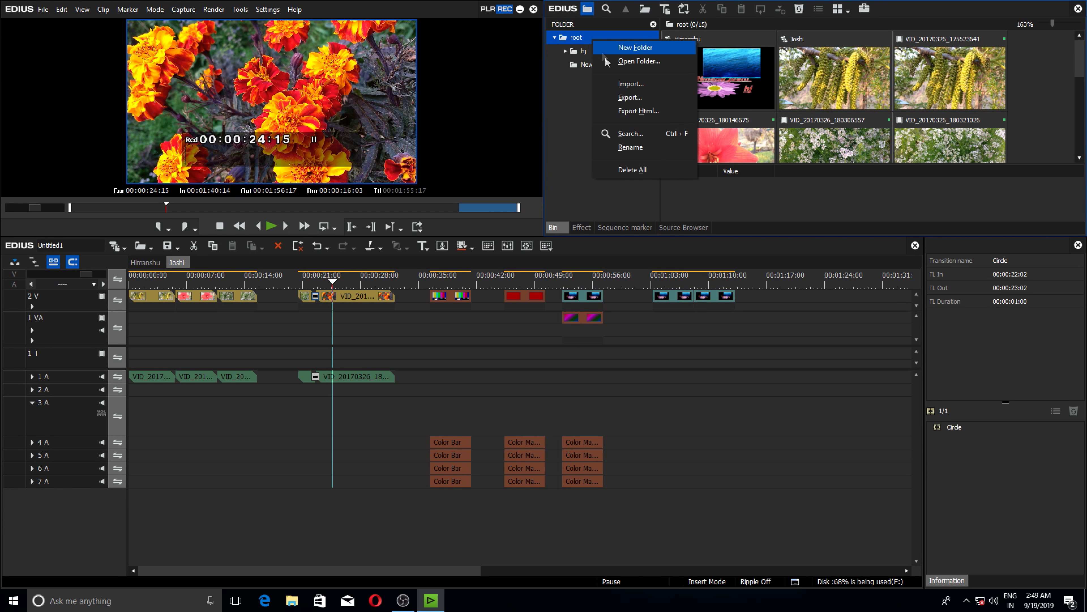